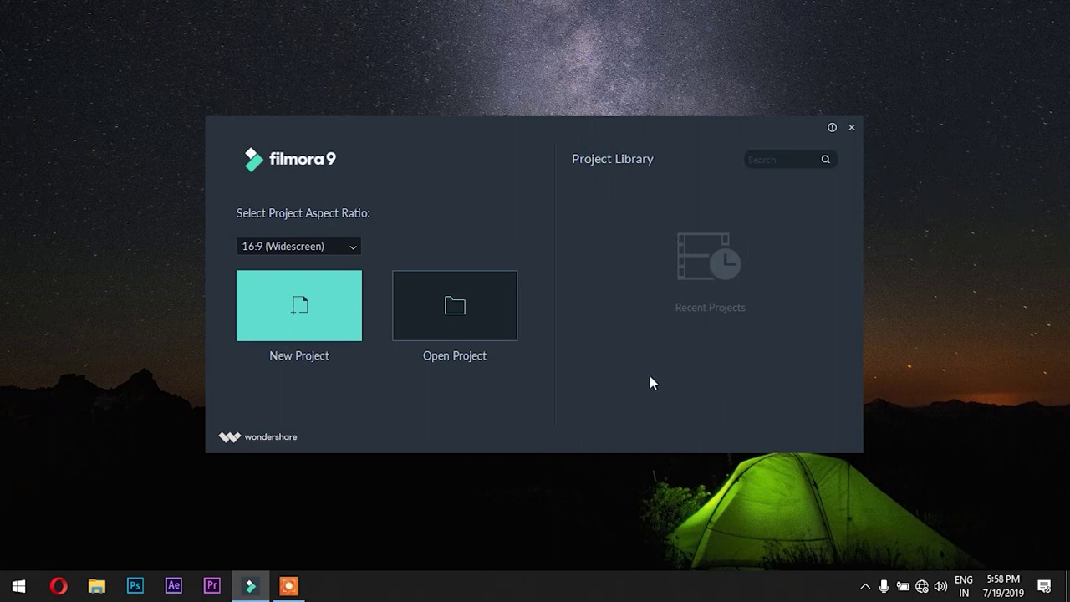
# Create a new project with the 16:9 (Widescreen) aspect ratio
pyautogui.click(769, 163)
pyautogui.click(350, 249)
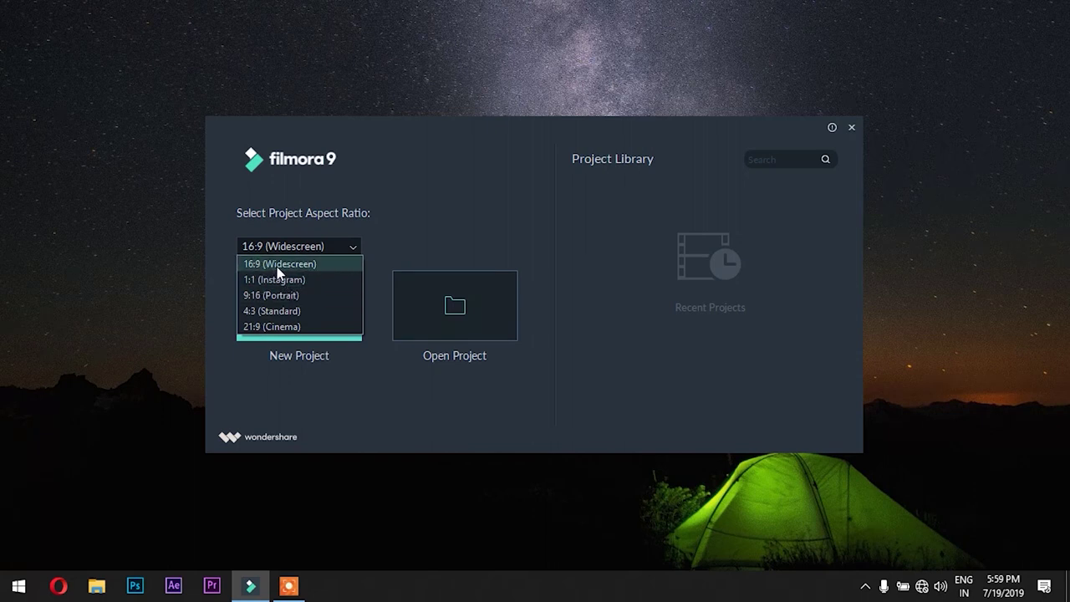
pyautogui.click(323, 261)
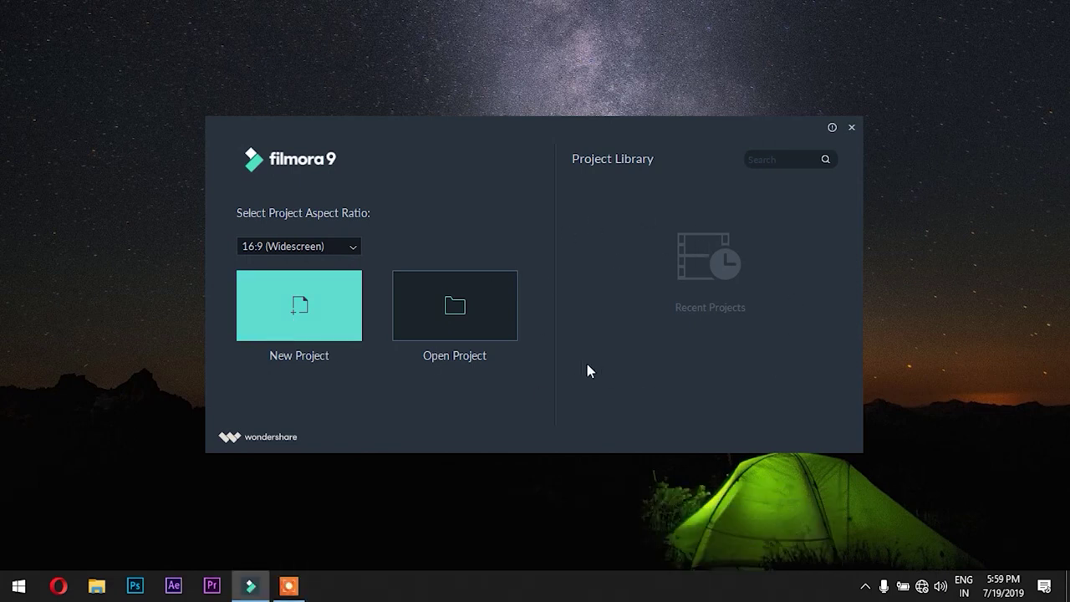
pyautogui.click(303, 306)
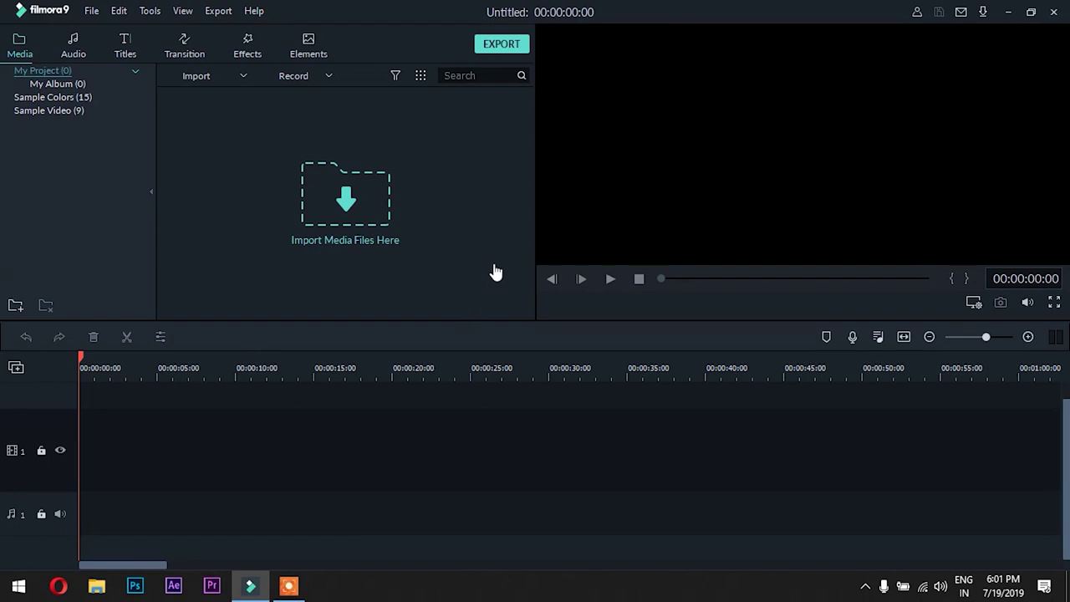
# View the Wondershare account login window and close it
pyautogui.click(916, 13)
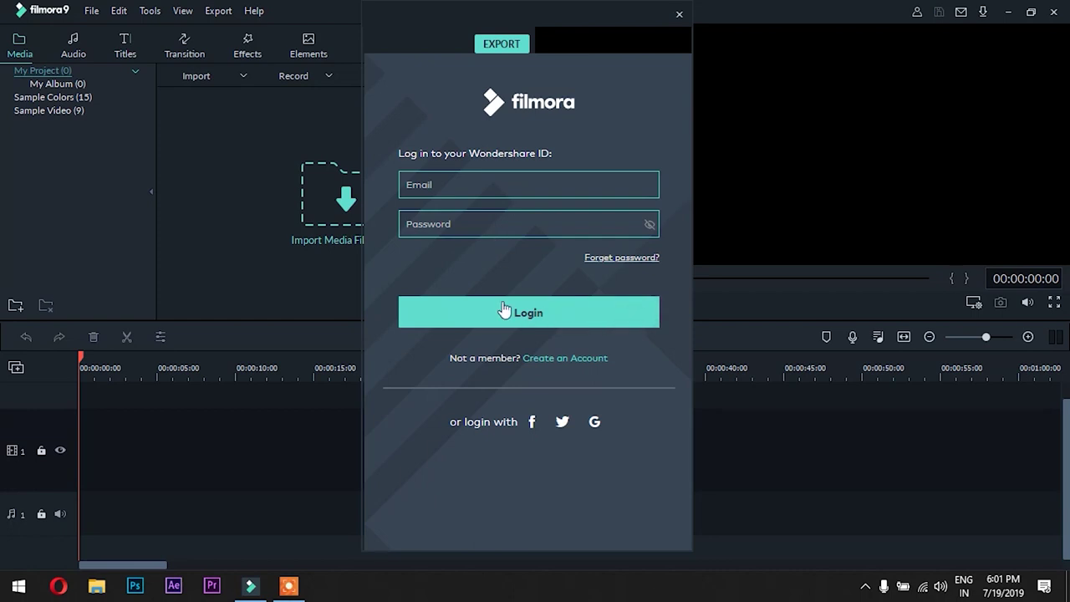
pyautogui.click(679, 16)
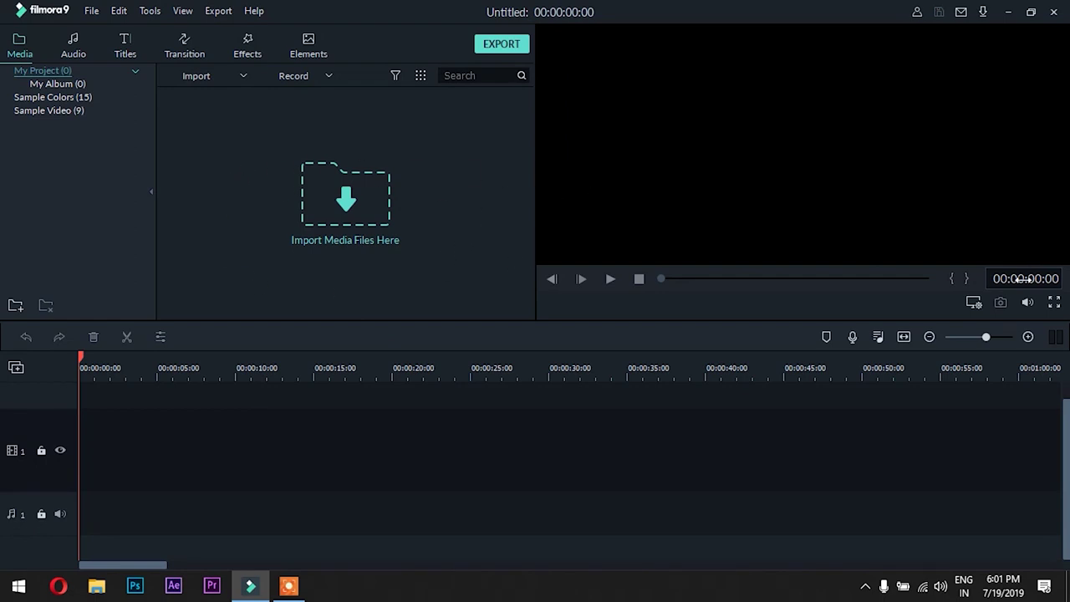
# Configure the project settings to 16:9 (Widescreen), 1920 x 1080 (Full HD) resolution and a 25 fps frame rate
pyautogui.click(974, 305)
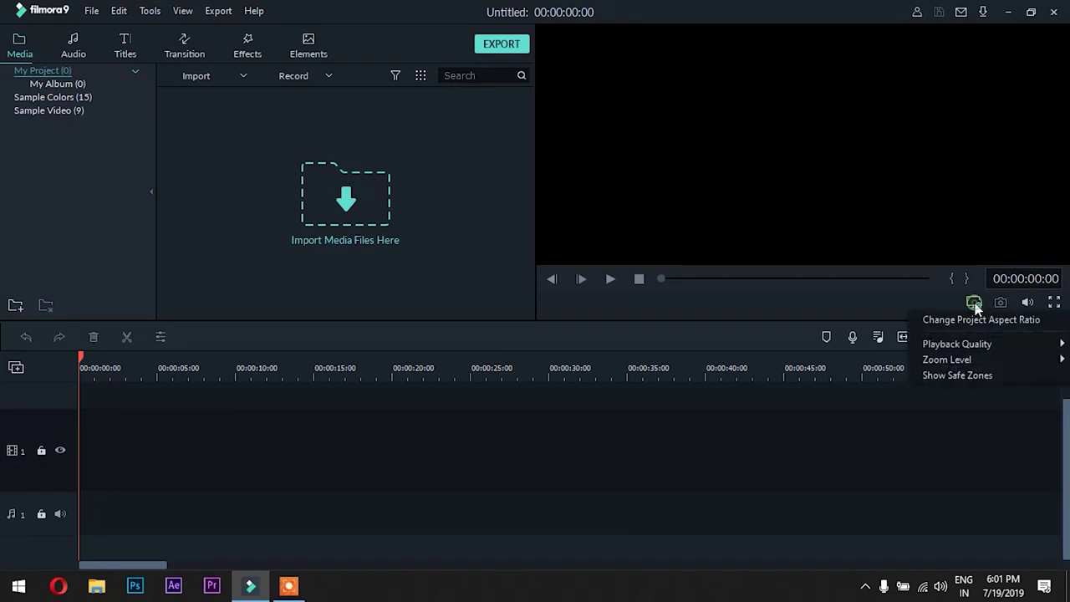
pyautogui.click(1044, 323)
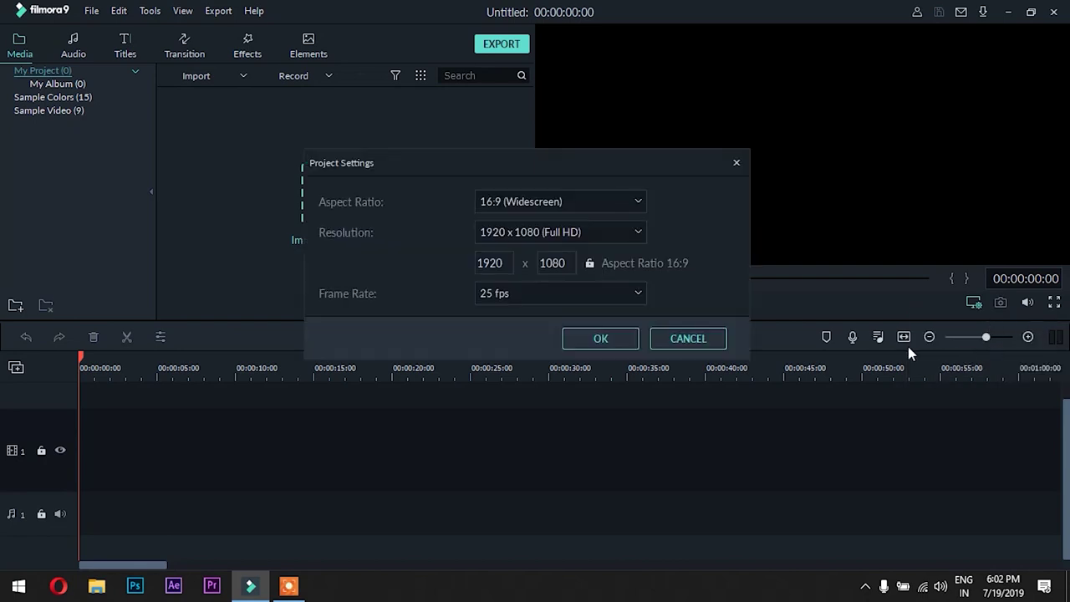
pyautogui.moveTo(622, 163); pyautogui.dragTo(534, 137)
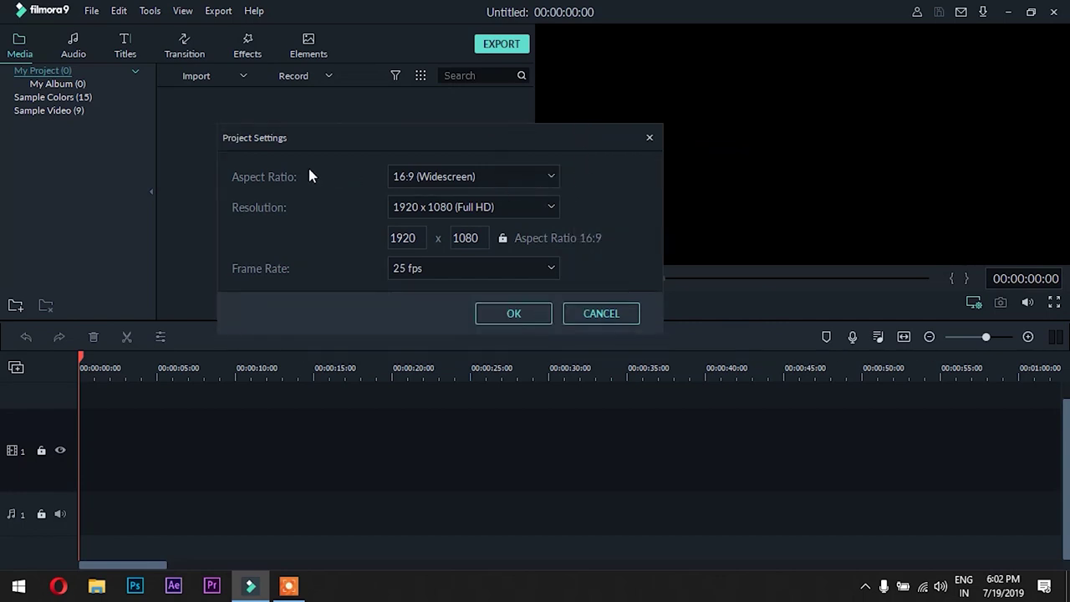
pyautogui.click(550, 177)
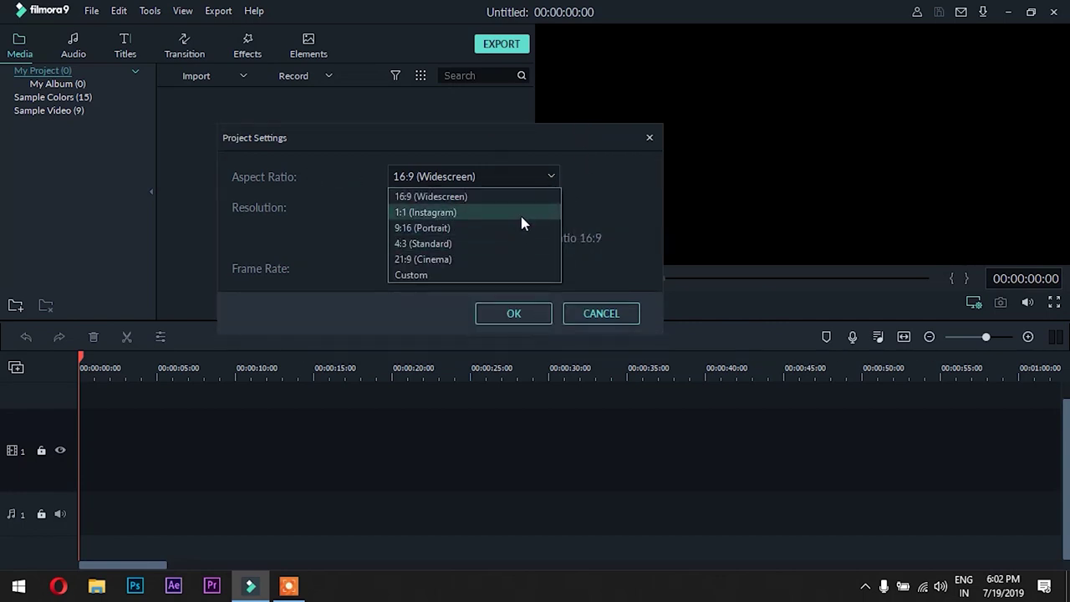
pyautogui.click(479, 196)
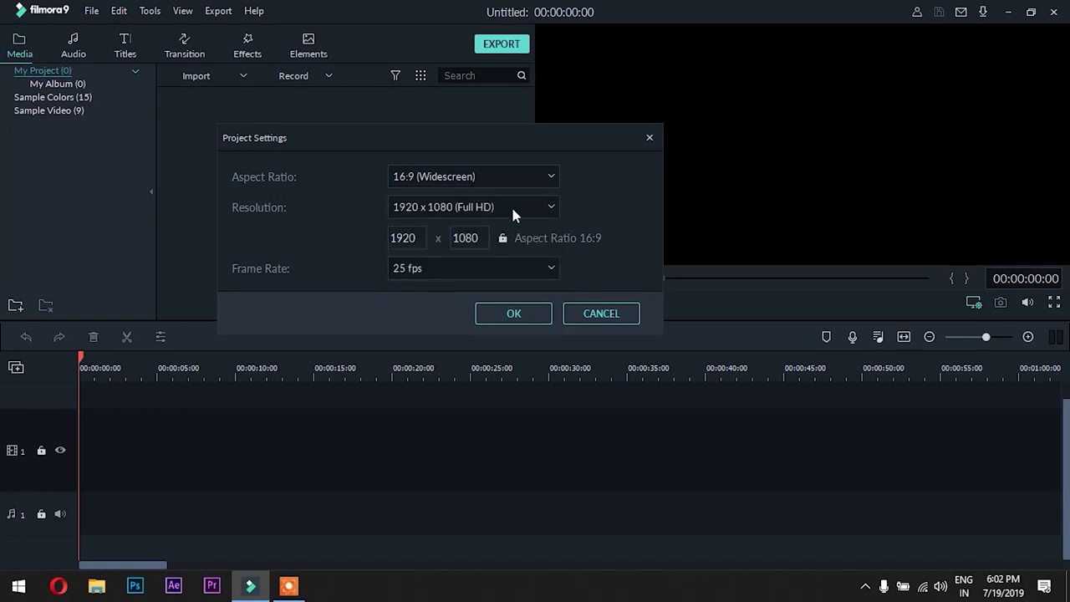
pyautogui.click(513, 210)
pyautogui.click(515, 208)
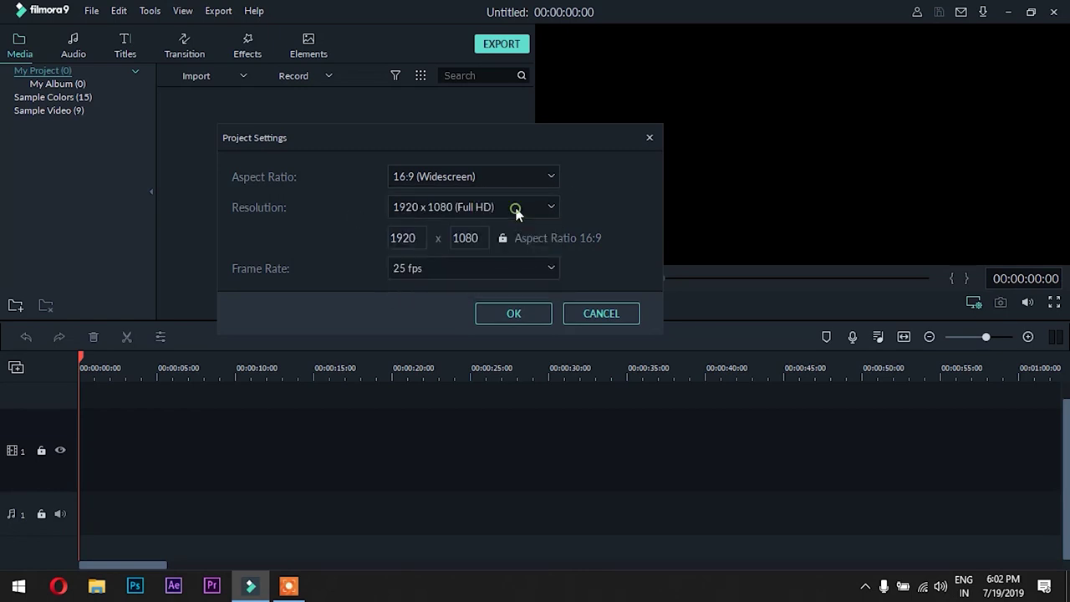
pyautogui.click(442, 263)
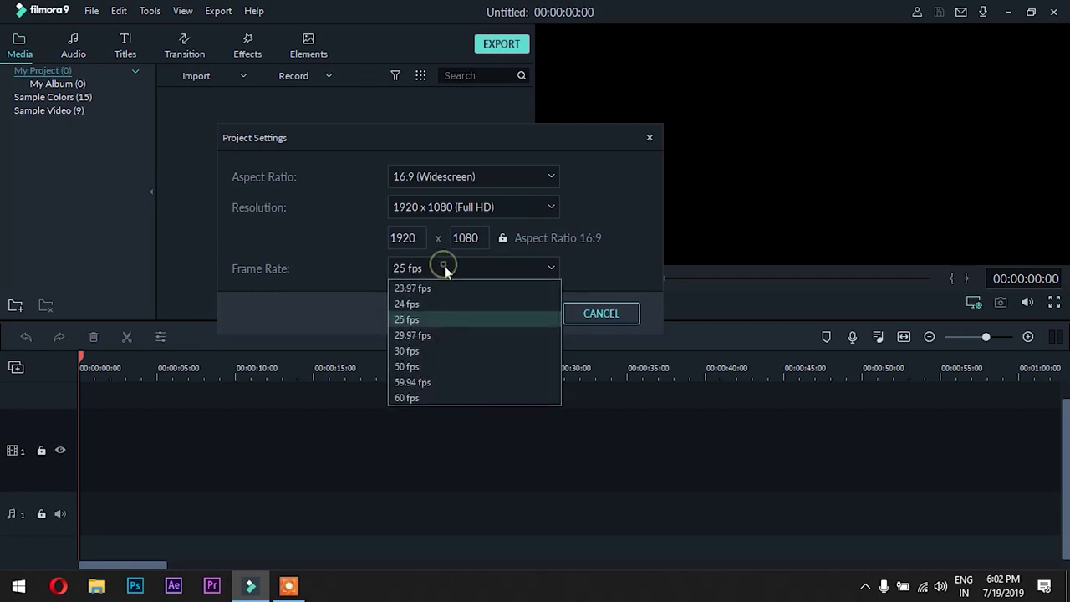
pyautogui.click(427, 323)
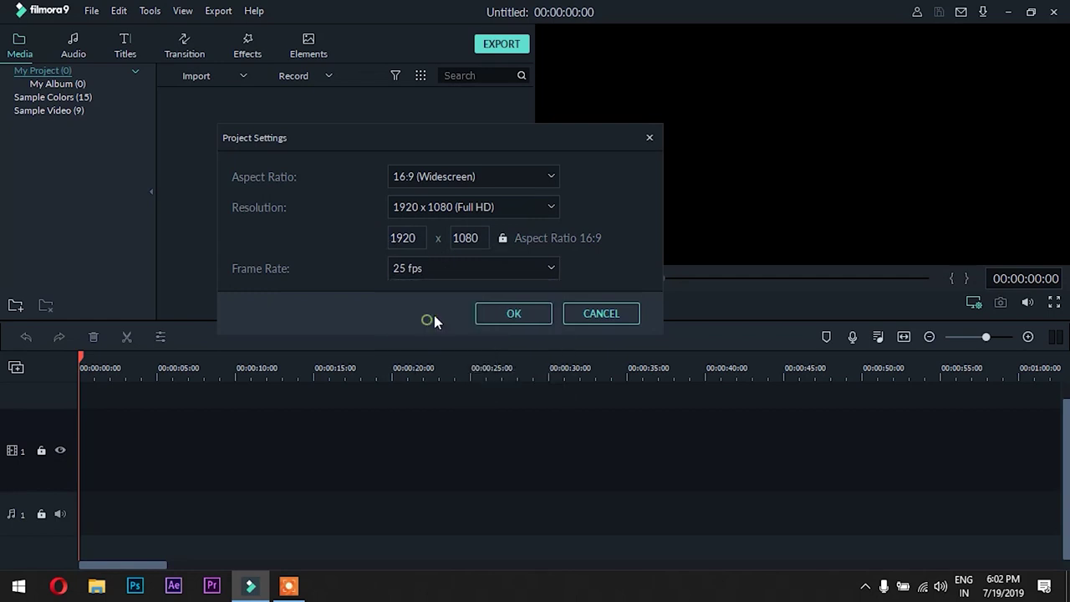
pyautogui.click(506, 317)
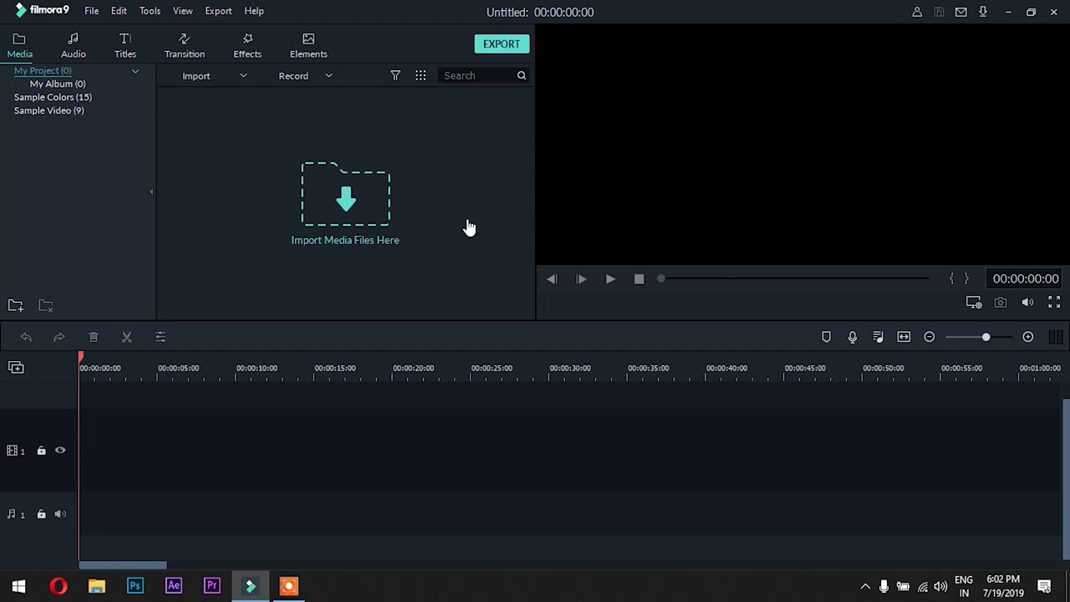
# Open the media import dialog for My Album and select all pictures in the images folder
pyautogui.press('Down')
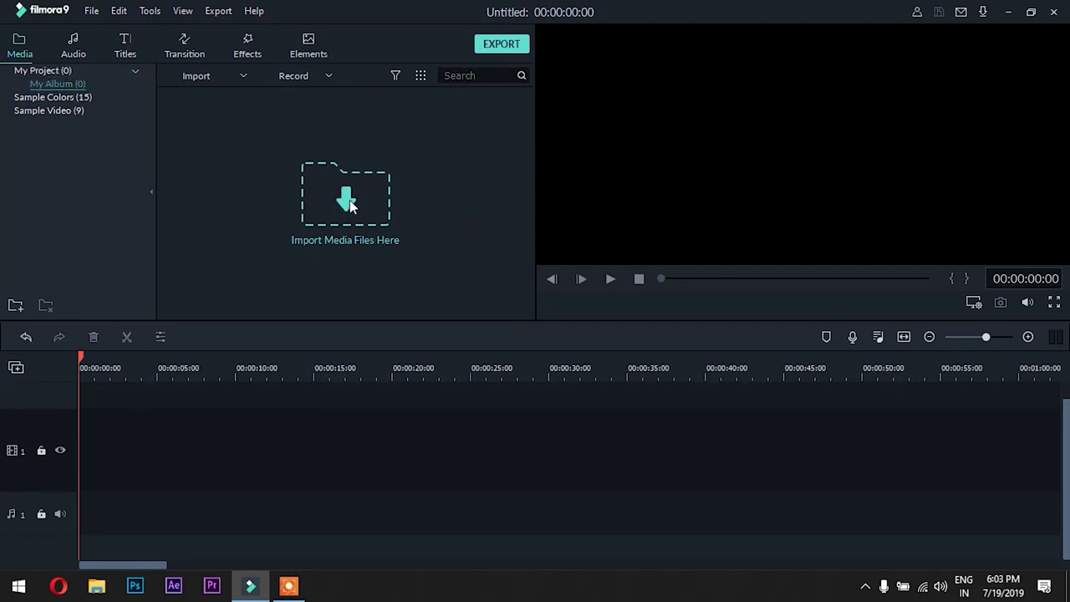
pyautogui.click(349, 205)
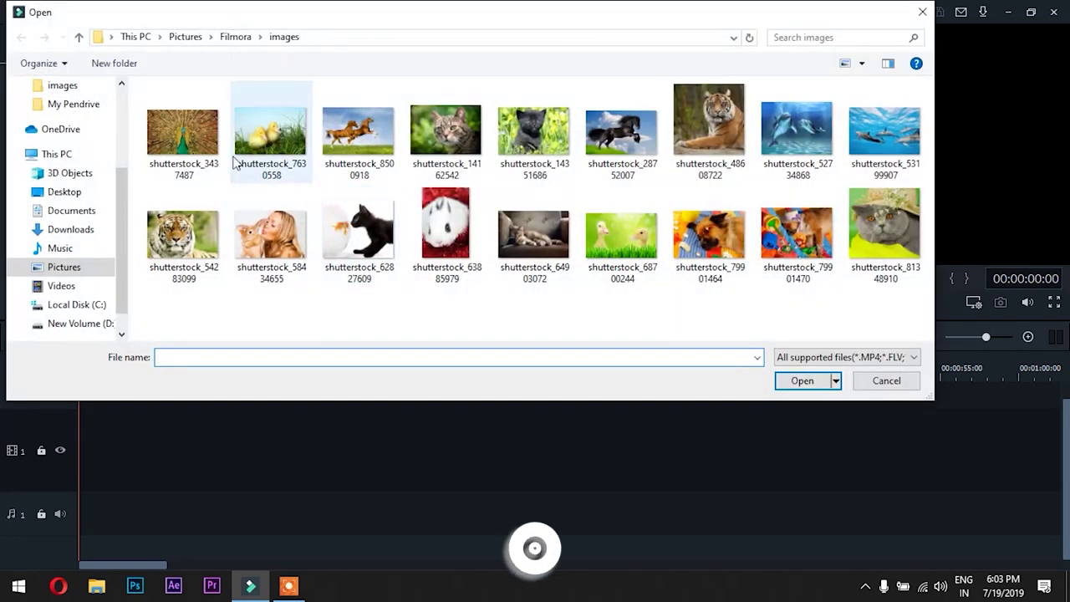
pyautogui.click(195, 149)
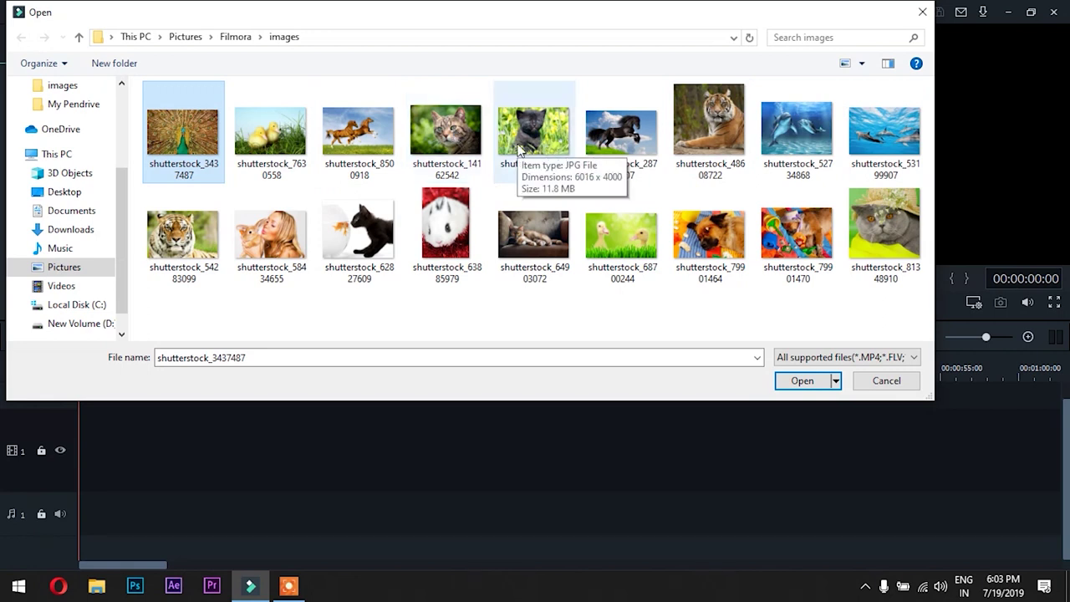
pyautogui.hotkey('ctrl', 'a')
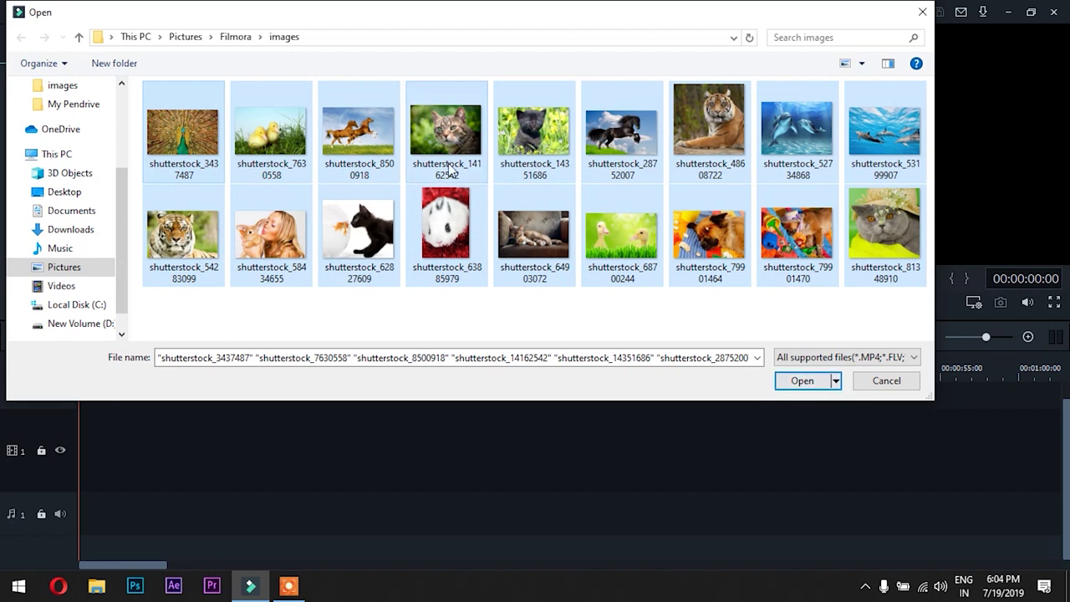
# Select only the peacock, brown horses, white rabbit, sofa kitten, ducklings, shutterstock_79901470, hat-wearing cat and shutterstock_53199907 dolphin pictures for import
pyautogui.click(189, 121)
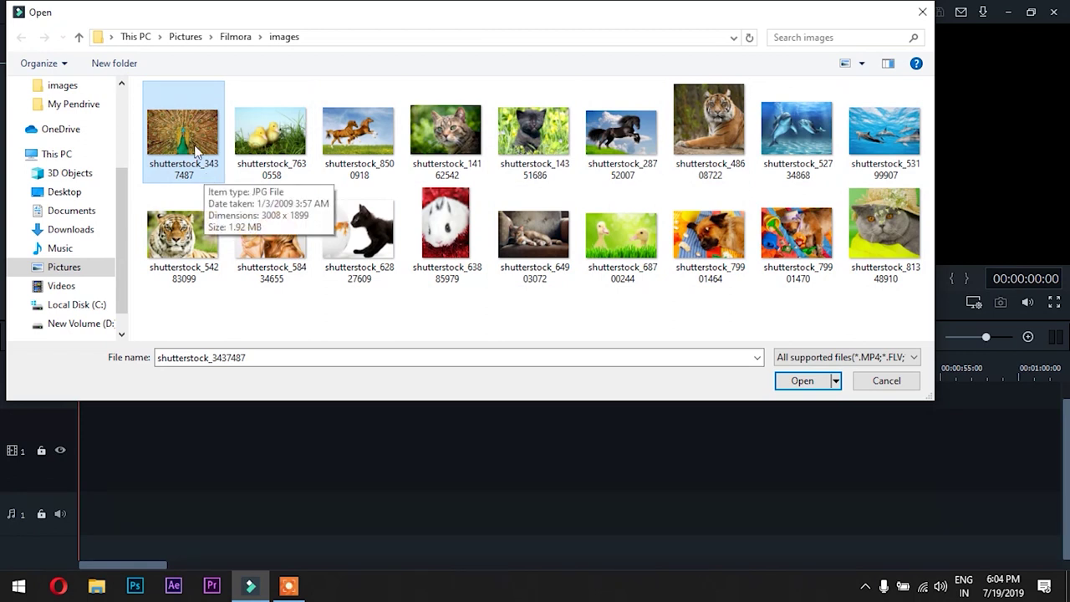
pyautogui.keyDown('ctrl'); pyautogui.click(358, 133); pyautogui.keyUp('ctrl')
pyautogui.keyDown('ctrl'); pyautogui.click(449, 224); pyautogui.keyUp('ctrl')
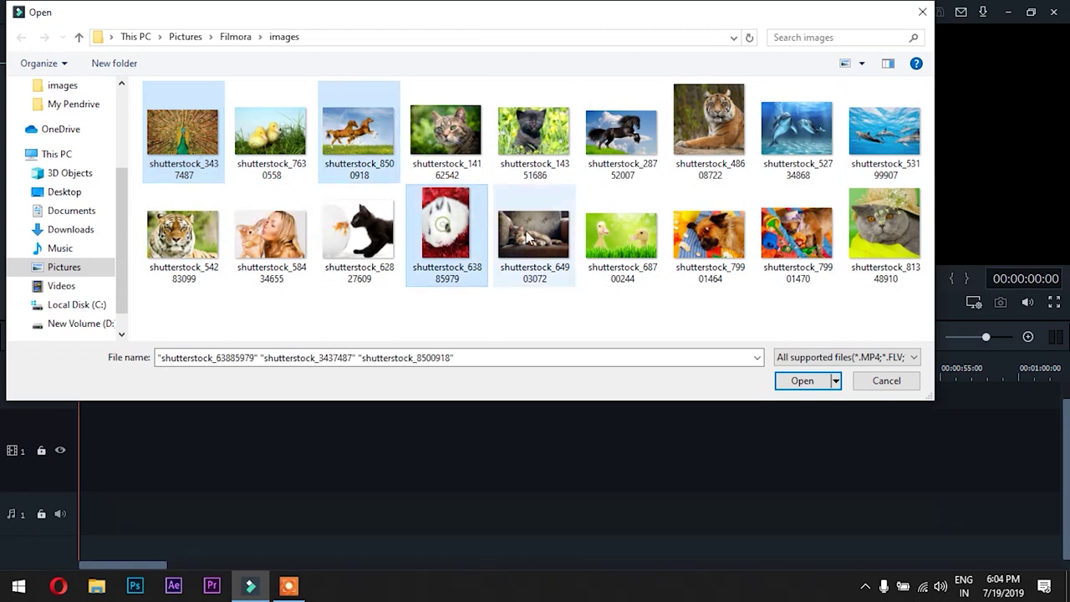
pyautogui.keyDown('ctrl'); pyautogui.click(527, 236); pyautogui.keyUp('ctrl')
pyautogui.keyDown('ctrl'); pyautogui.click(614, 230); pyautogui.keyUp('ctrl')
pyautogui.keyDown('ctrl'); pyautogui.click(821, 249); pyautogui.keyUp('ctrl')
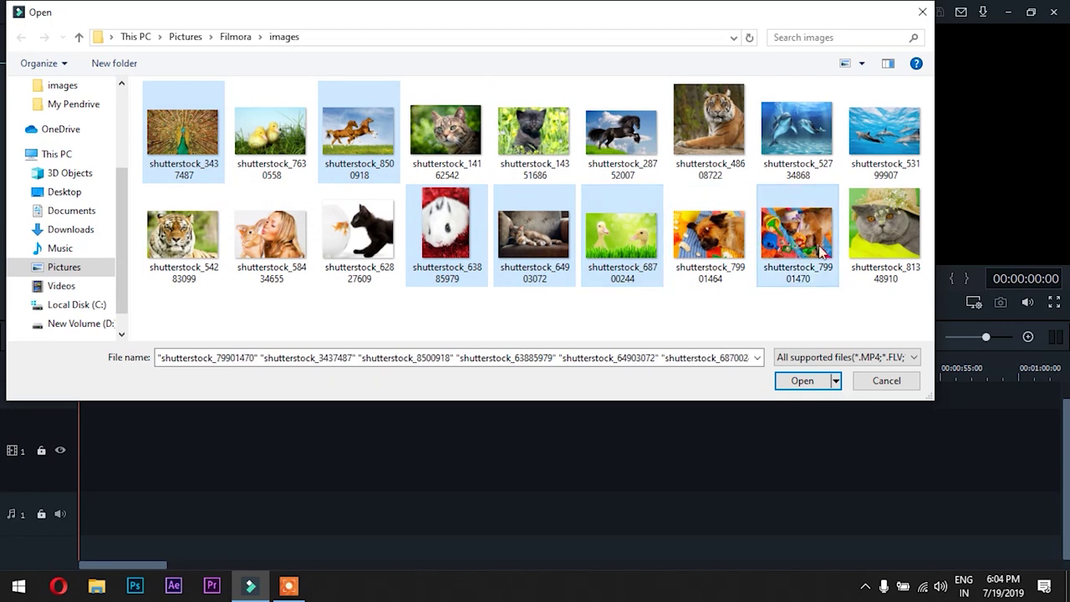
pyautogui.keyDown('ctrl'); pyautogui.click(884, 224); pyautogui.keyUp('ctrl')
pyautogui.keyDown('ctrl'); pyautogui.click(895, 145); pyautogui.keyUp('ctrl')
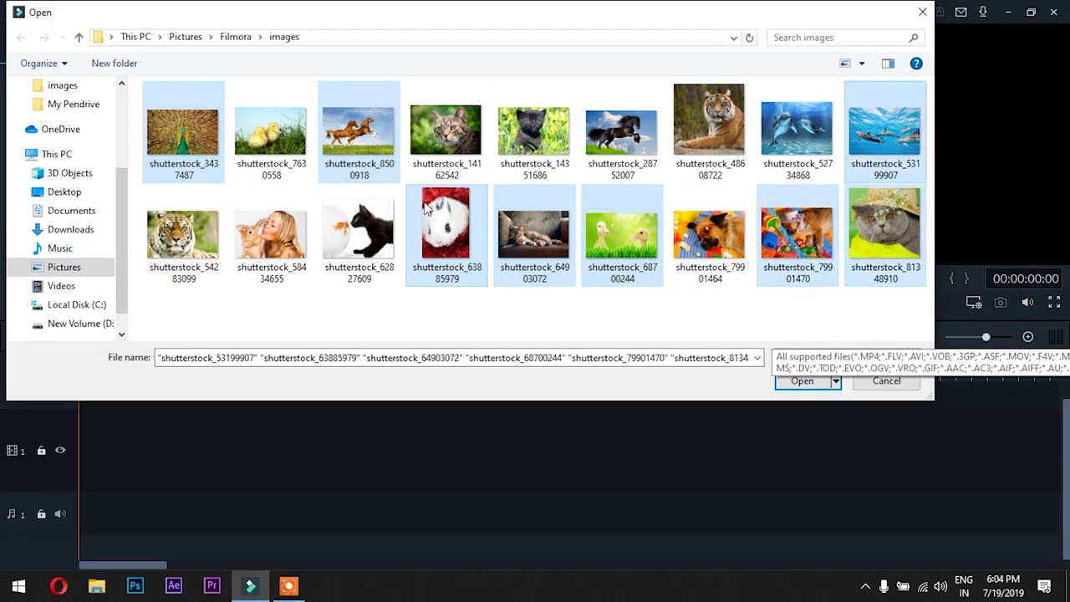
# Select the consecutive pictures from shutterstock_3437487 to shutterstock_53199907, and cancel the import
pyautogui.press('Home')
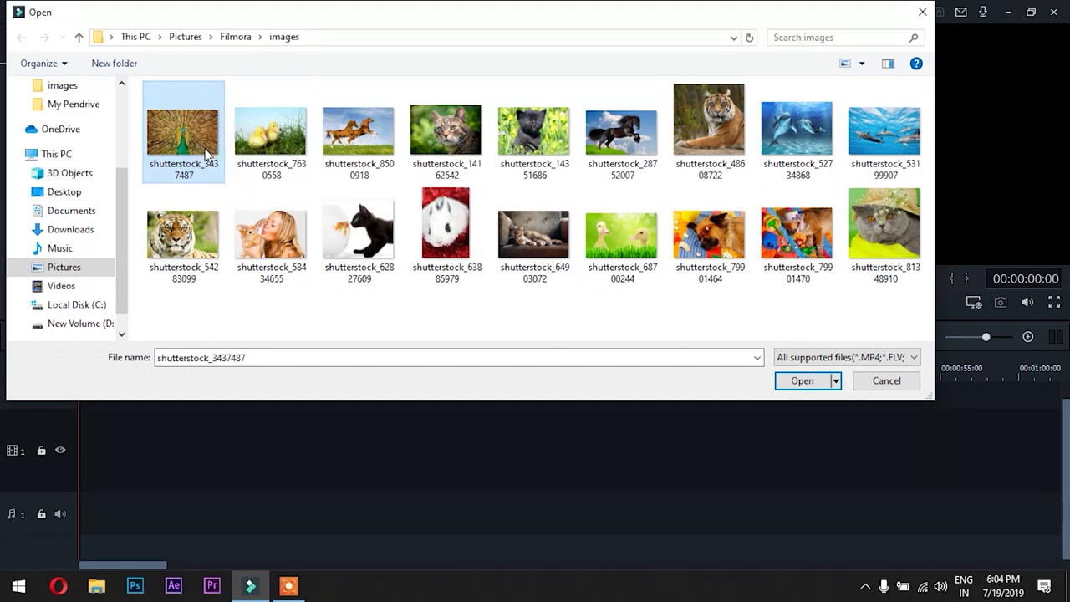
pyautogui.keyDown('shift'); pyautogui.click(888, 140); pyautogui.keyUp('shift')
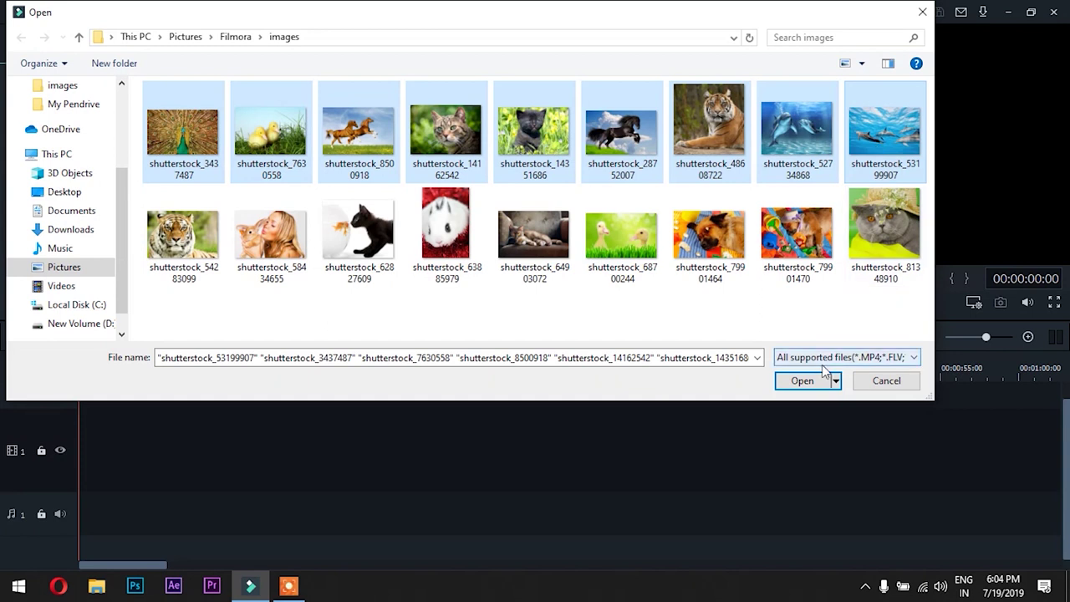
pyautogui.click(886, 381)
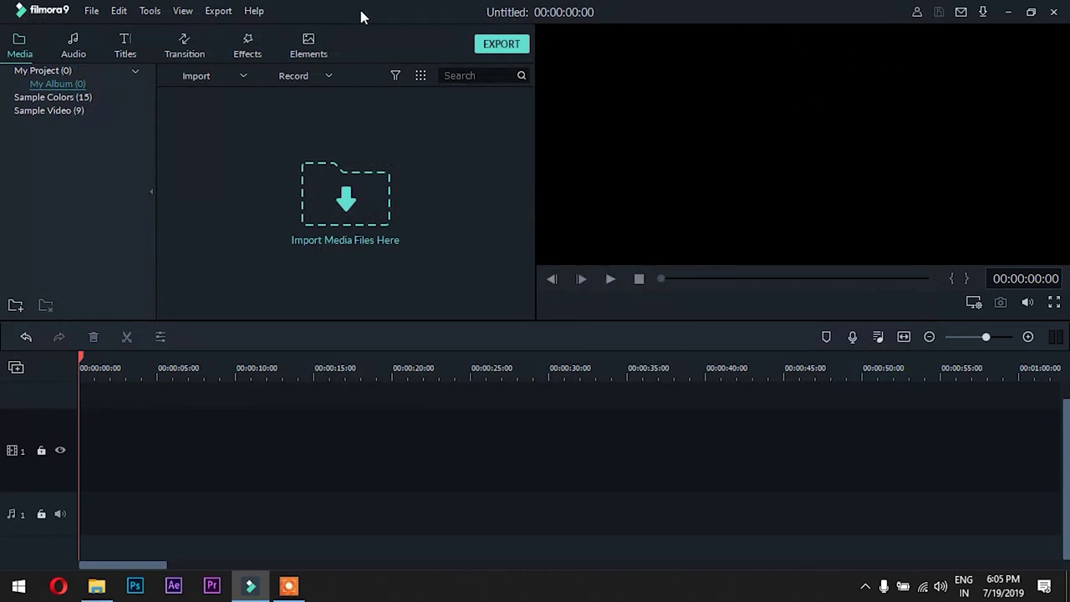
# Restore down the editor window and add the pictures shutterstock_3437487 through shutterstock_62827609 from File Explorer's images folder to My Album
pyautogui.doubleClick(361, 10)
pyautogui.moveTo(602, 143); pyautogui.dragTo(661, 225)
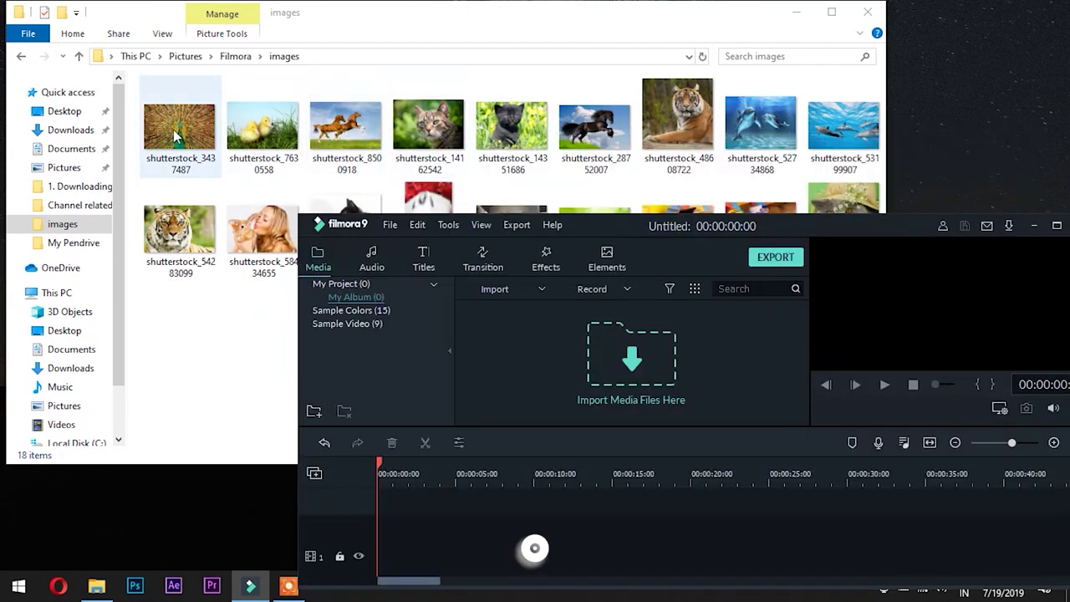
pyautogui.click(176, 136)
pyautogui.keyDown('shift'); pyautogui.click(383, 264); pyautogui.keyUp('shift')
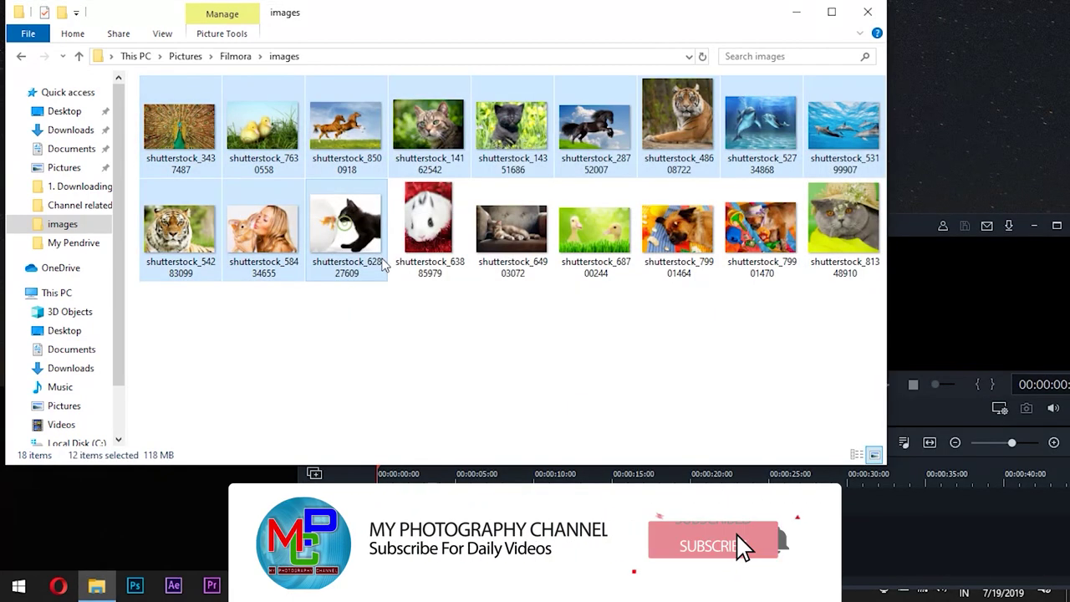
pyautogui.click(905, 227)
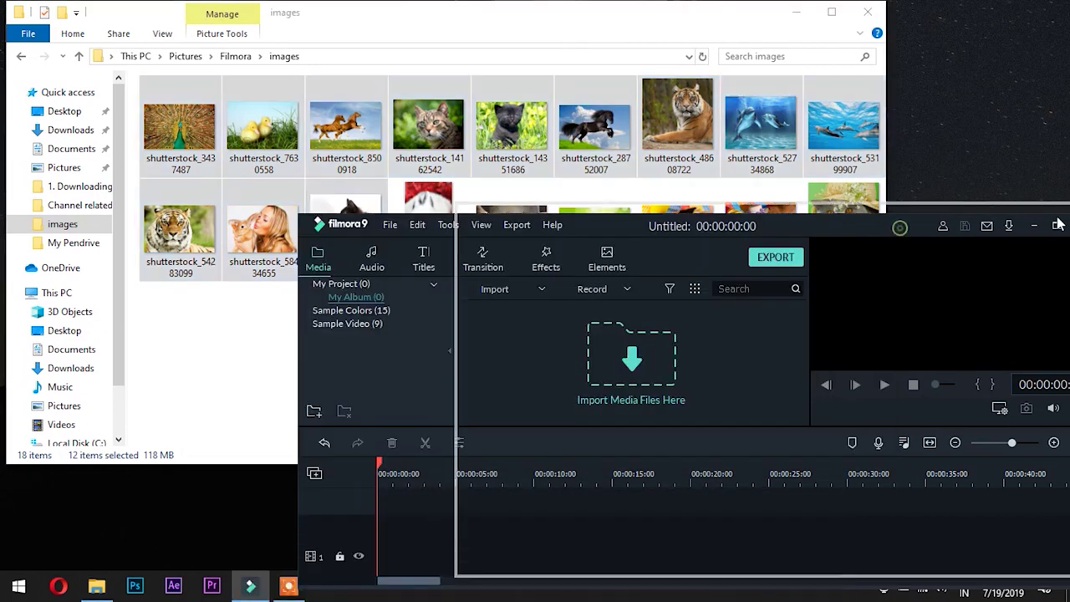
pyautogui.moveTo(1058, 223); pyautogui.dragTo(1057, 223)
pyautogui.moveTo(266, 138); pyautogui.dragTo(835, 342)
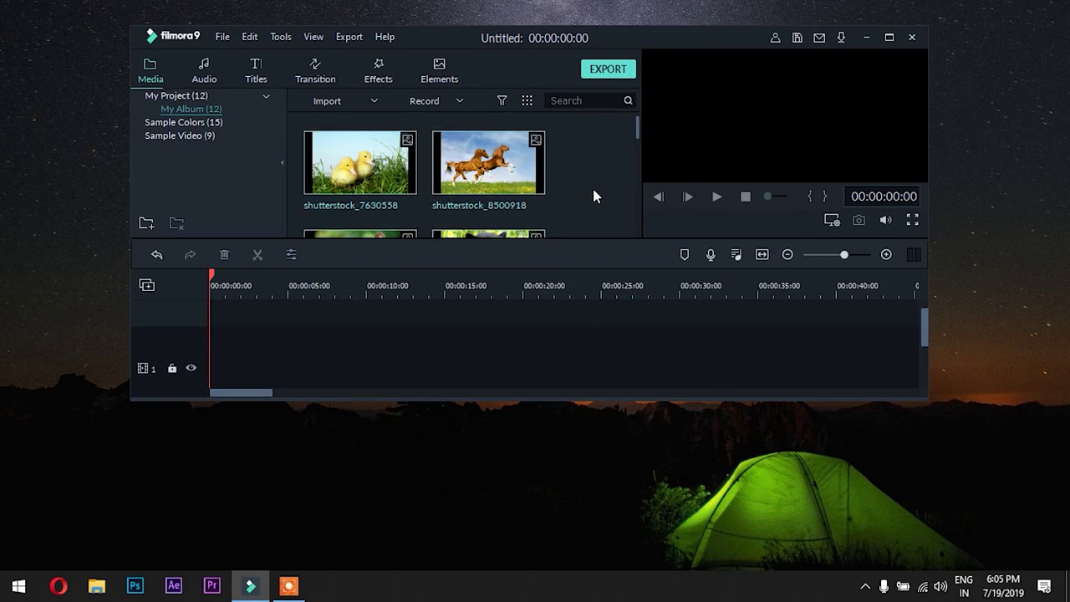
# Delete all the imported pictures from My Album and maximize the editor window
pyautogui.press('Delete')
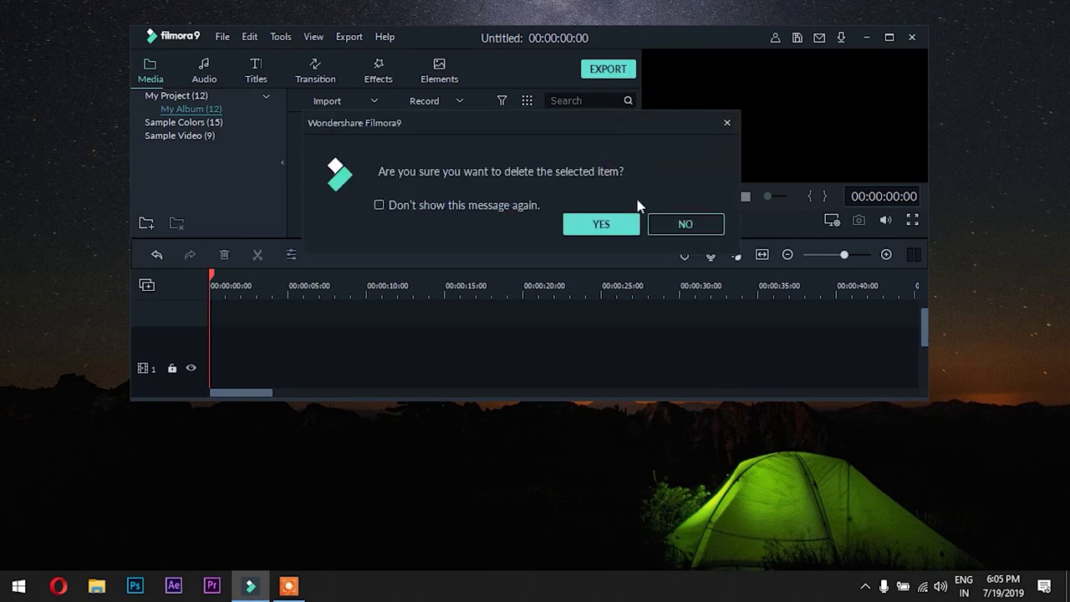
pyautogui.click(606, 225)
pyautogui.click(888, 36)
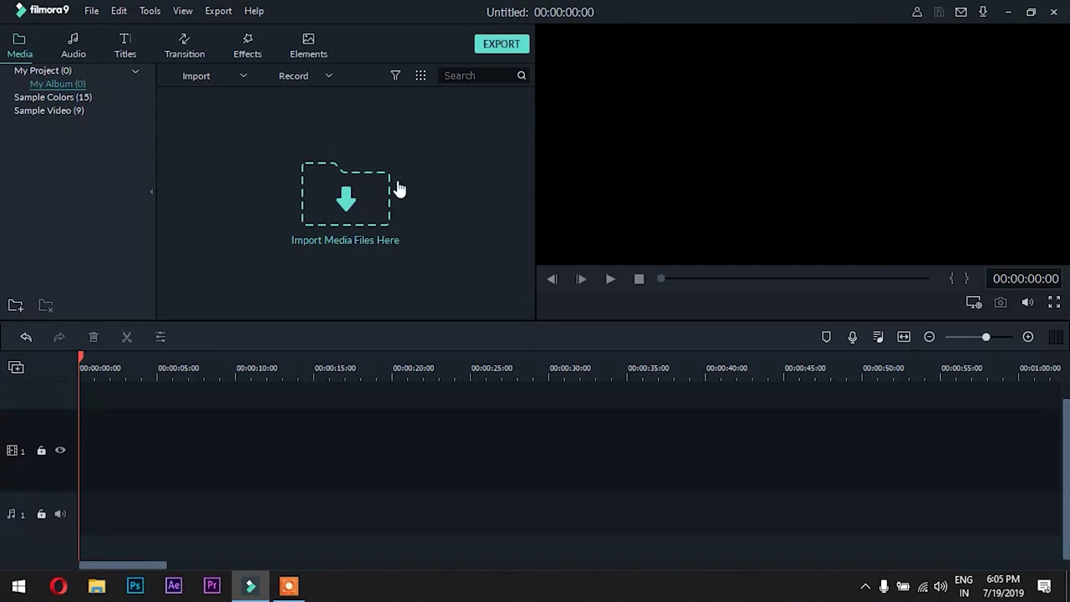
# Try the Import Media Files command on the images folder and cancel the import
pyautogui.click(201, 77)
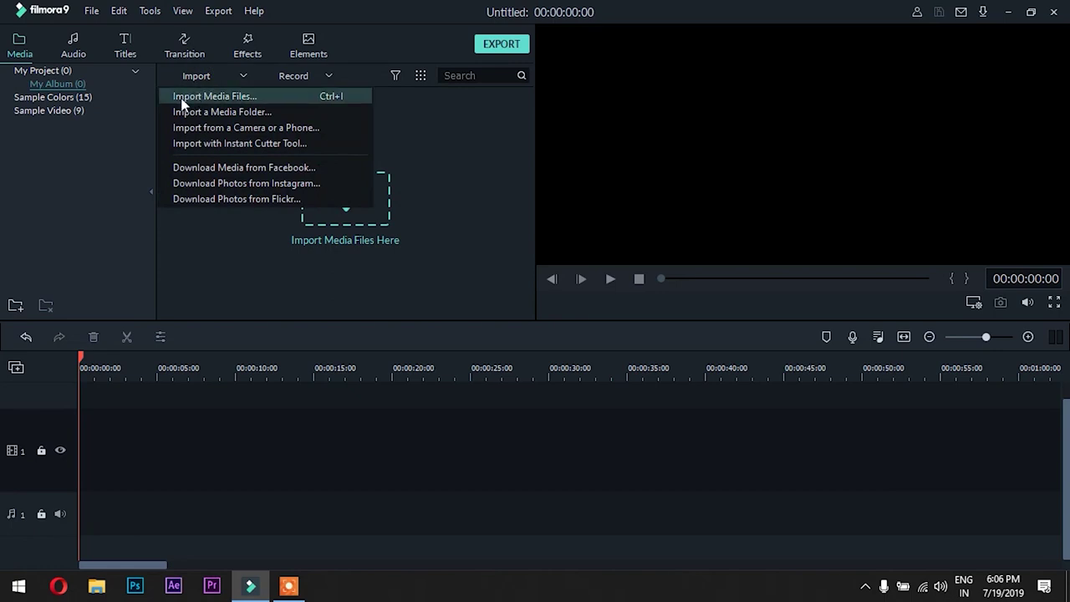
pyautogui.click(180, 98)
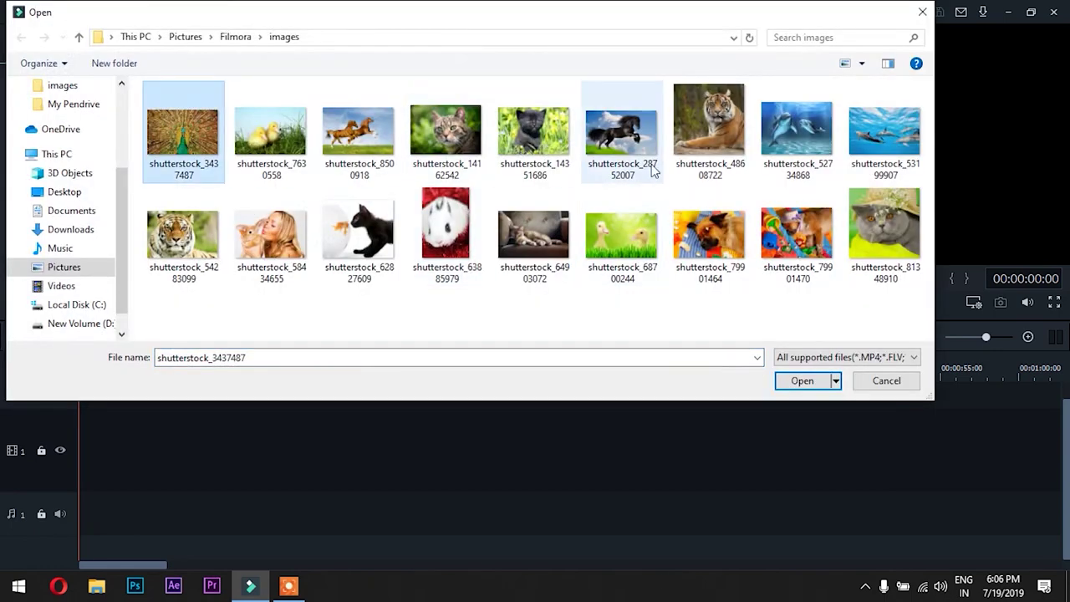
pyautogui.keyDown('shift'); pyautogui.click(688, 139); pyautogui.keyUp('shift')
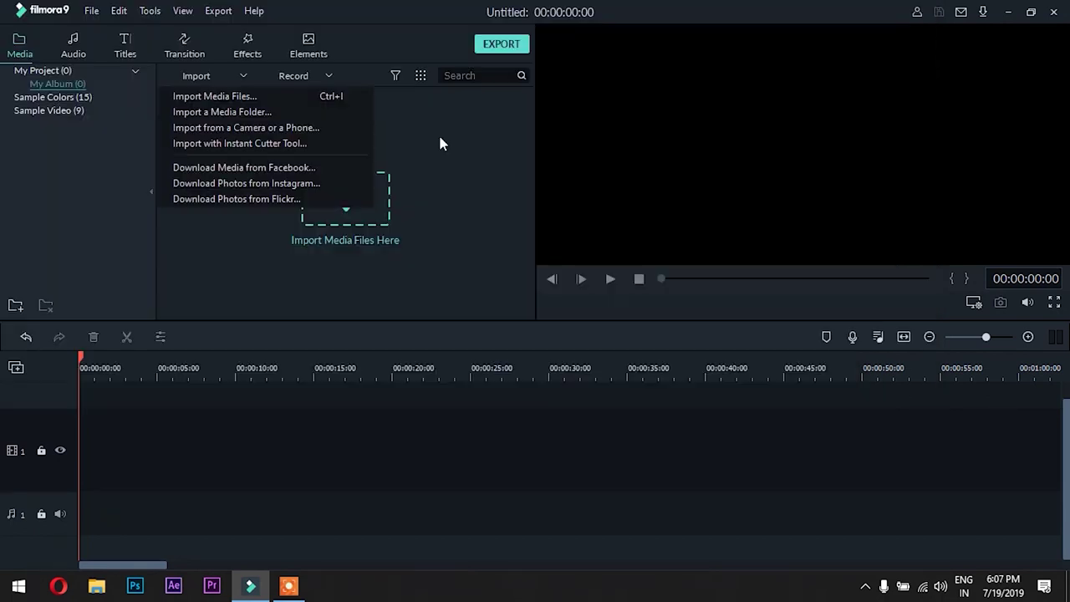
pyautogui.click(205, 98)
pyautogui.click(891, 390)
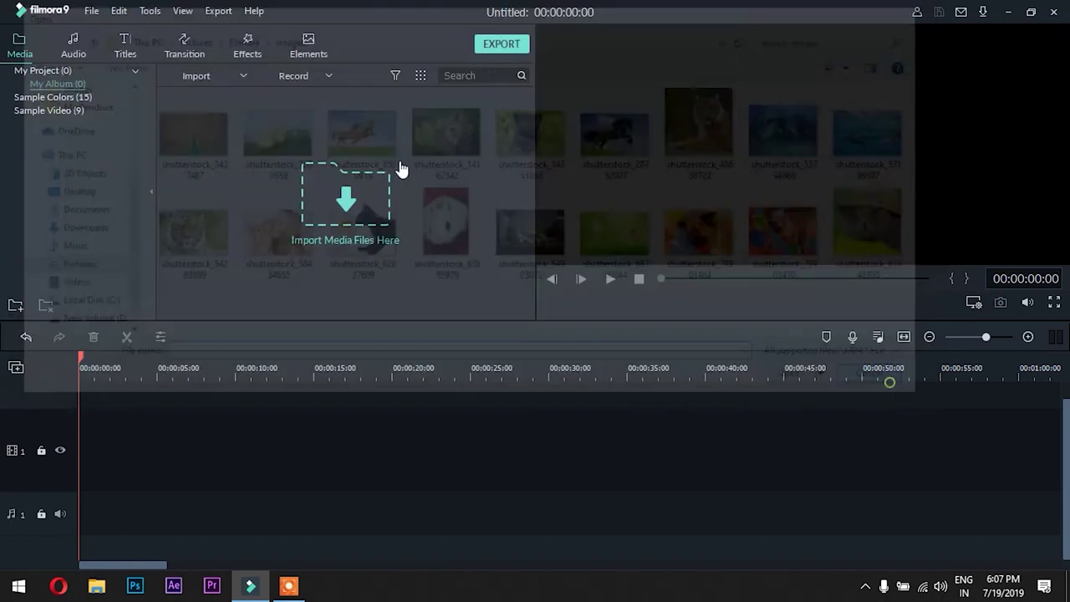
pyautogui.click(205, 84)
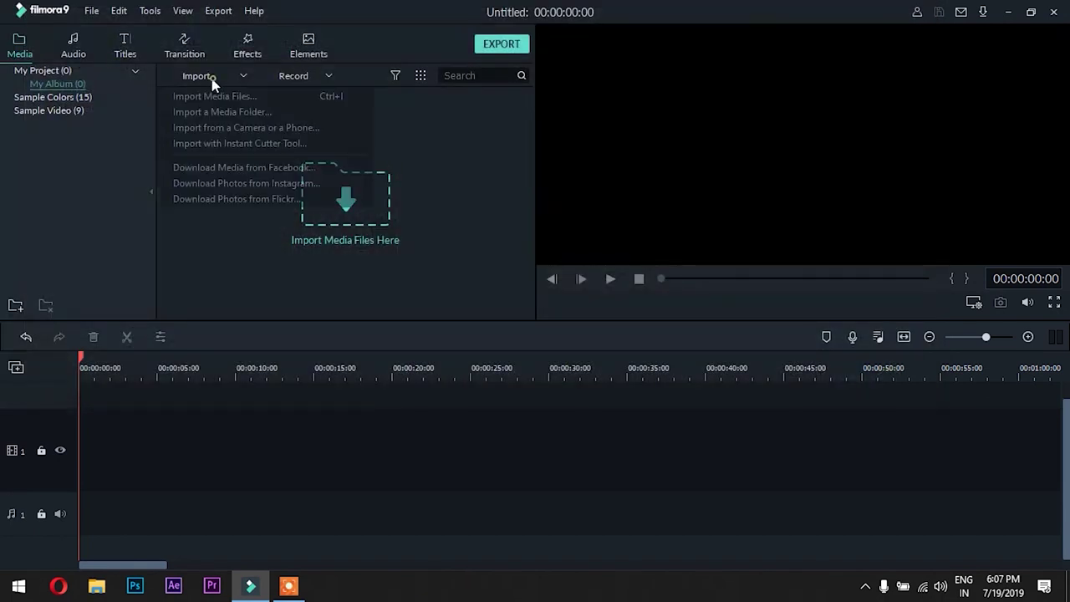
pyautogui.click(339, 98)
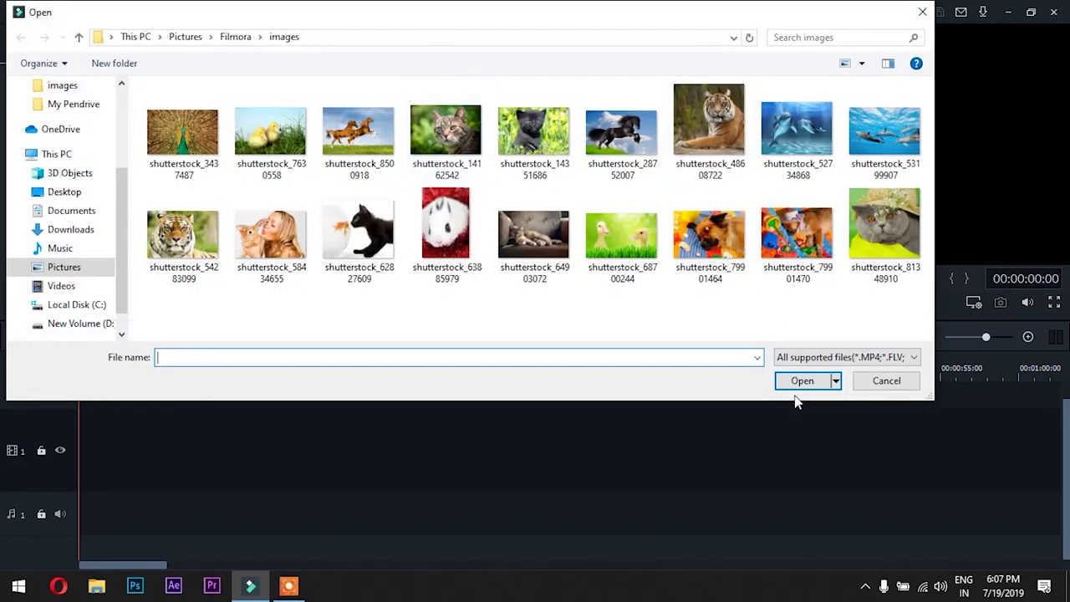
pyautogui.click(880, 381)
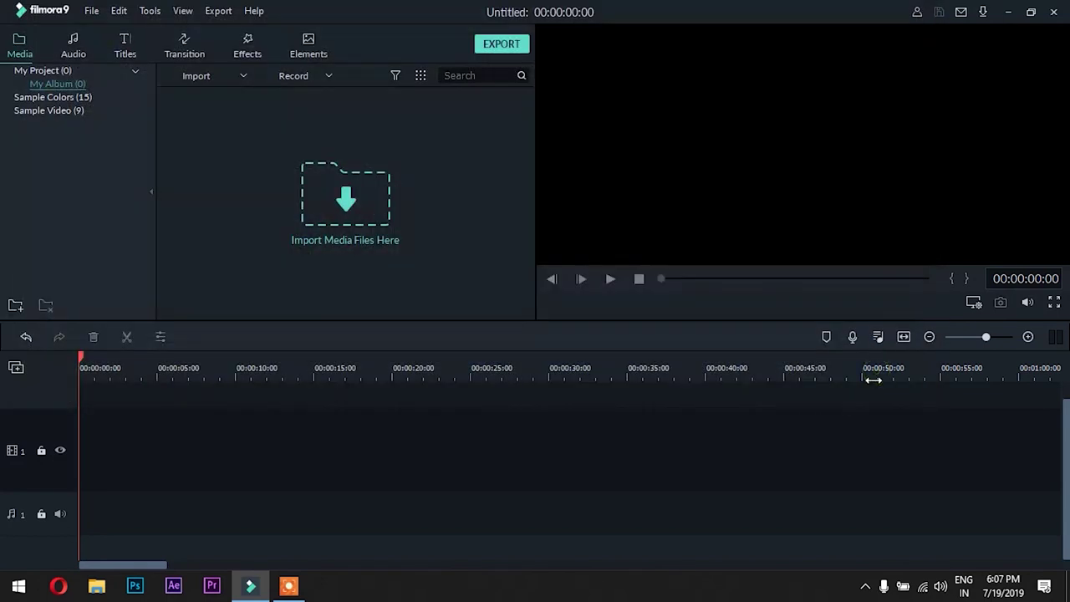
# Import all the pictures in the images folder into My Album
pyautogui.click(443, 218)
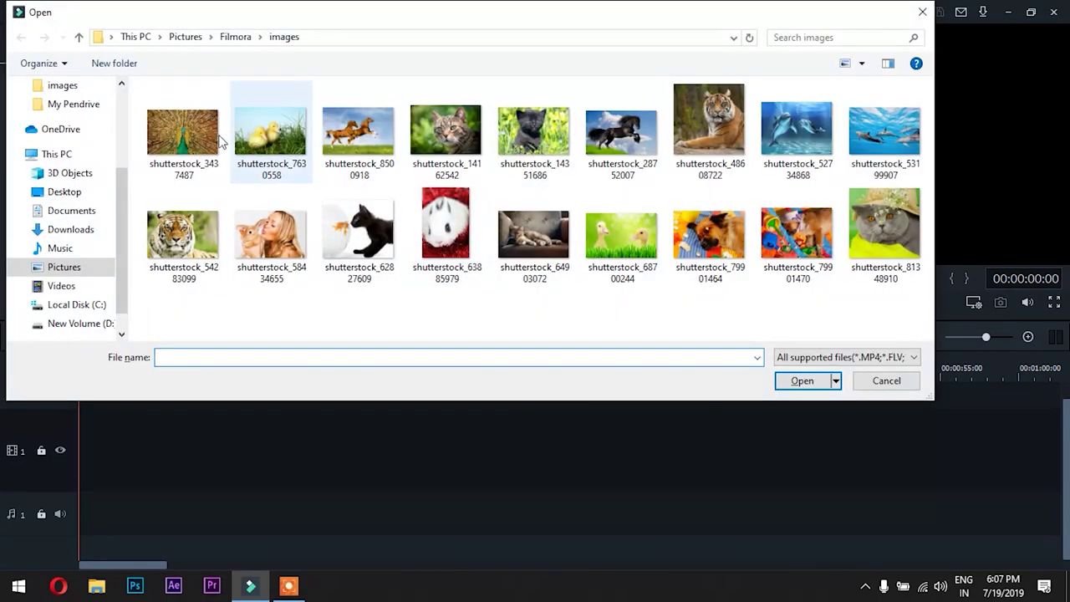
pyautogui.click(188, 142)
pyautogui.hotkey('ctrl', 'a')
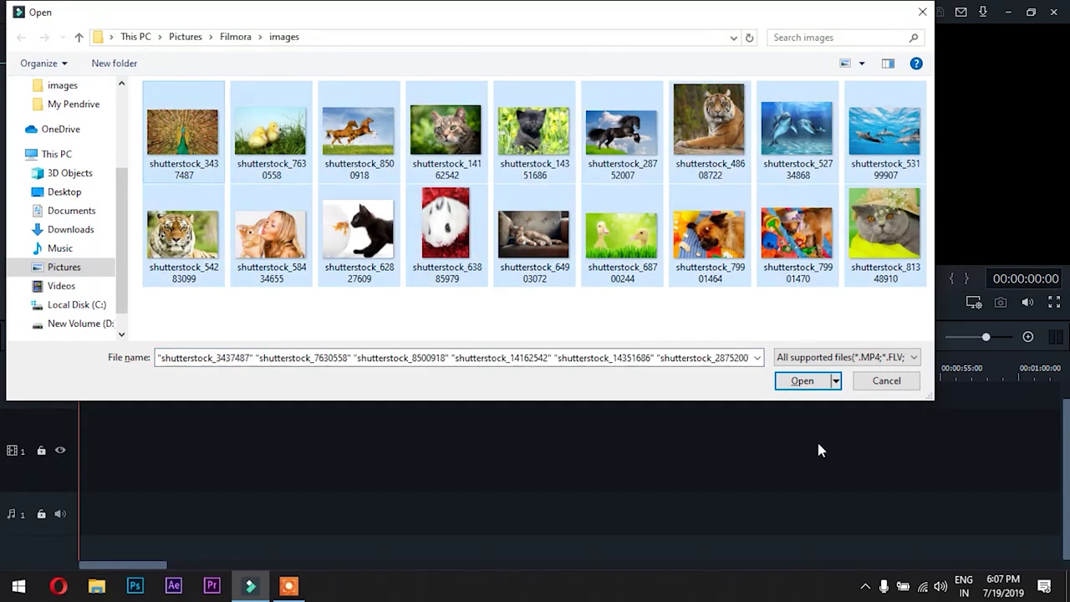
pyautogui.click(803, 381)
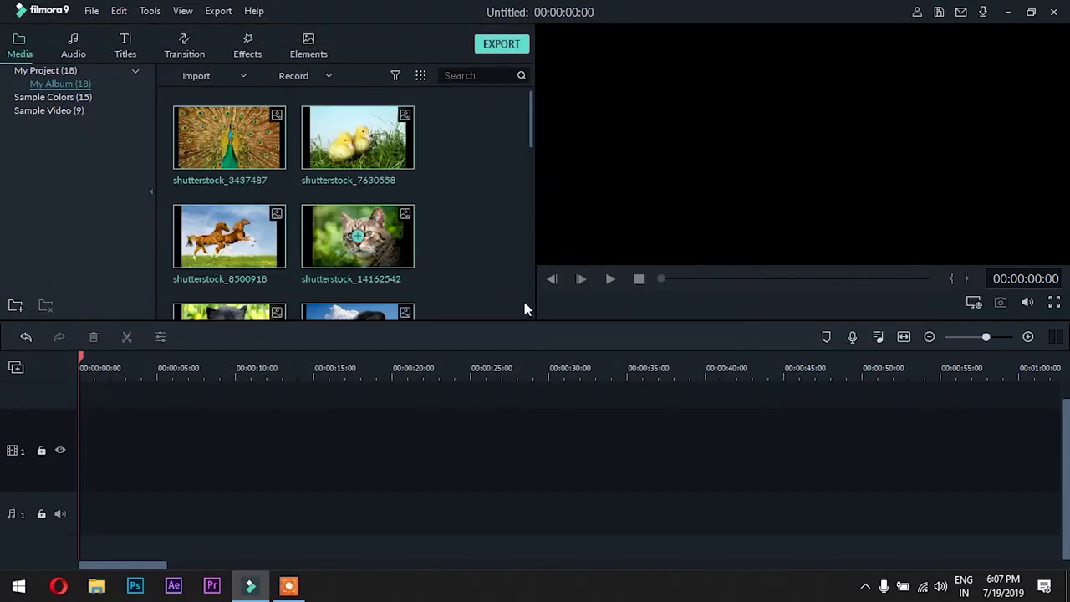
# Look through the imported picture thumbnails in My Album from first to last
pyautogui.moveTo(535, 312)
pyautogui.mouseDown()
pyautogui.moveTo(678, 319)
pyautogui.moveTo(536, 329)
pyautogui.mouseUp()
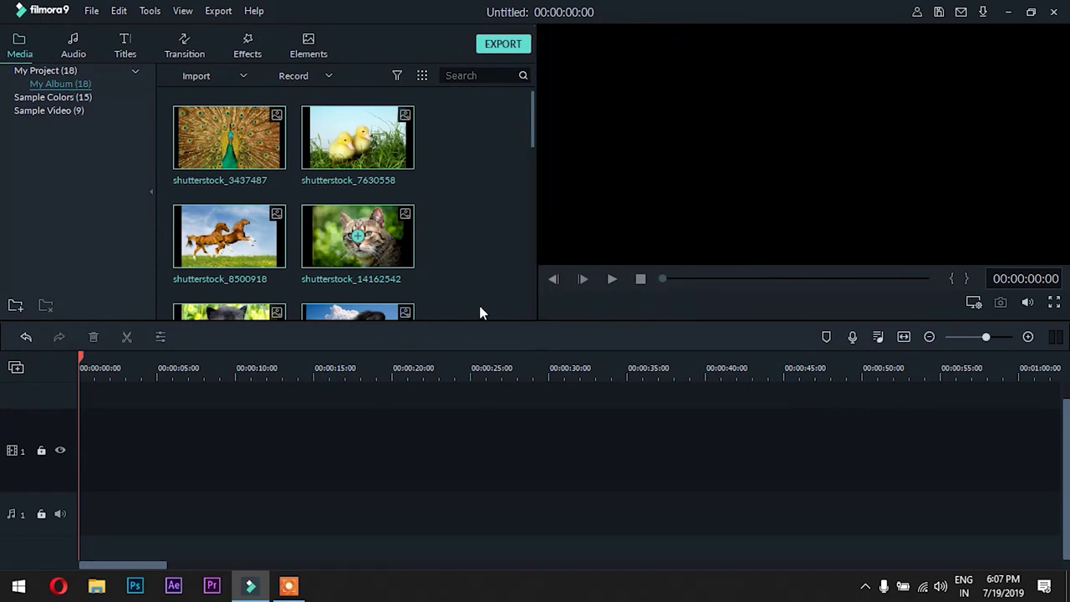
pyautogui.scroll(-3, 468, 268)
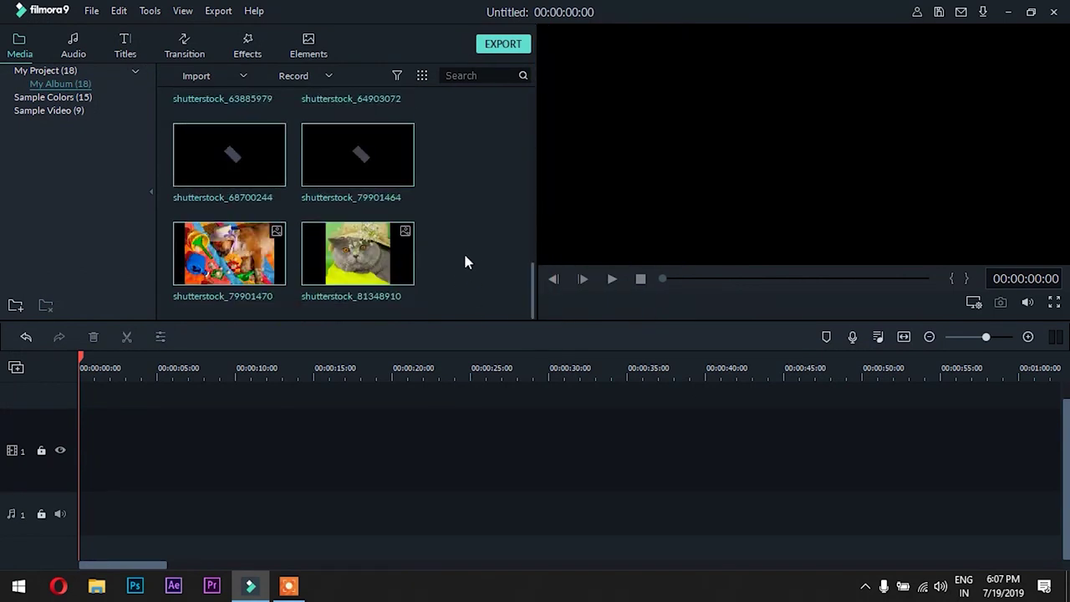
pyautogui.scroll(3, 467, 261)
pyautogui.scroll(-2, 464, 250)
pyautogui.scroll(-2, 464, 251)
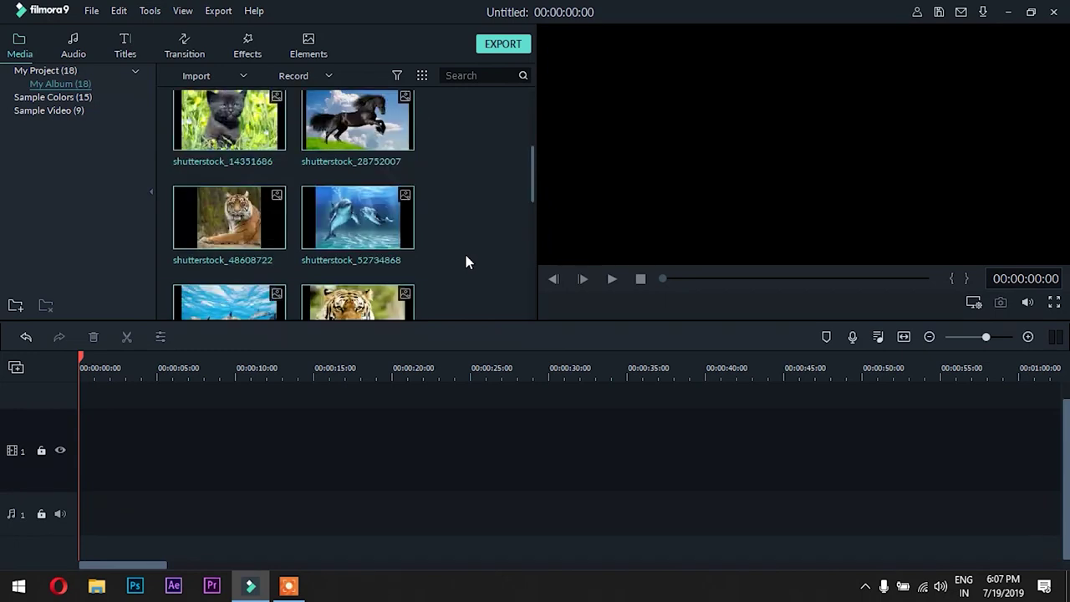
pyautogui.scroll(5, 466, 251)
pyautogui.scroll(-5, 468, 242)
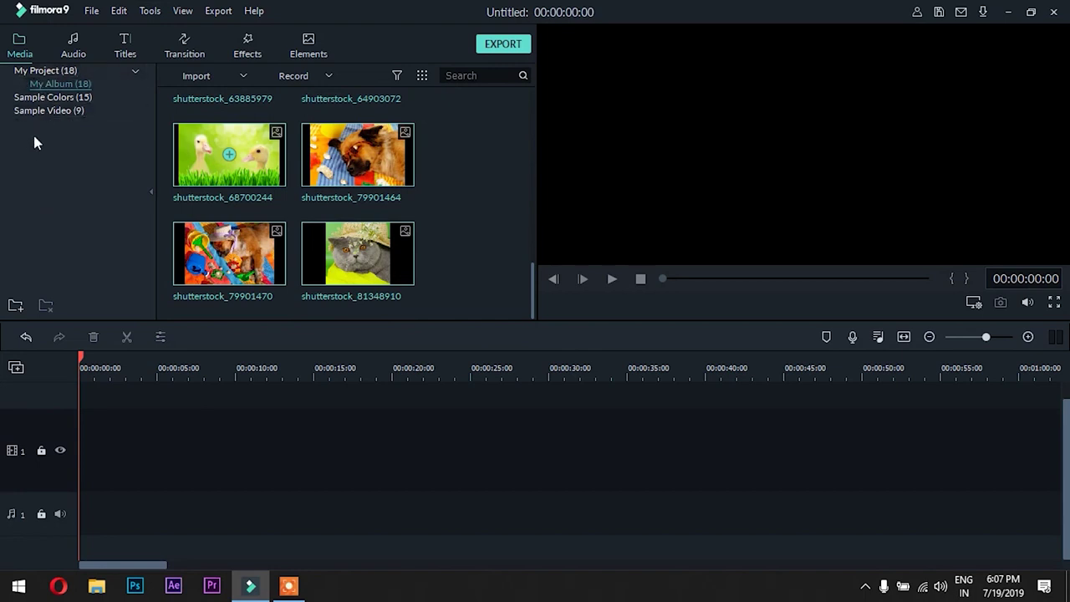
# Create a new folder named Animal under My Project
pyautogui.click(15, 306)
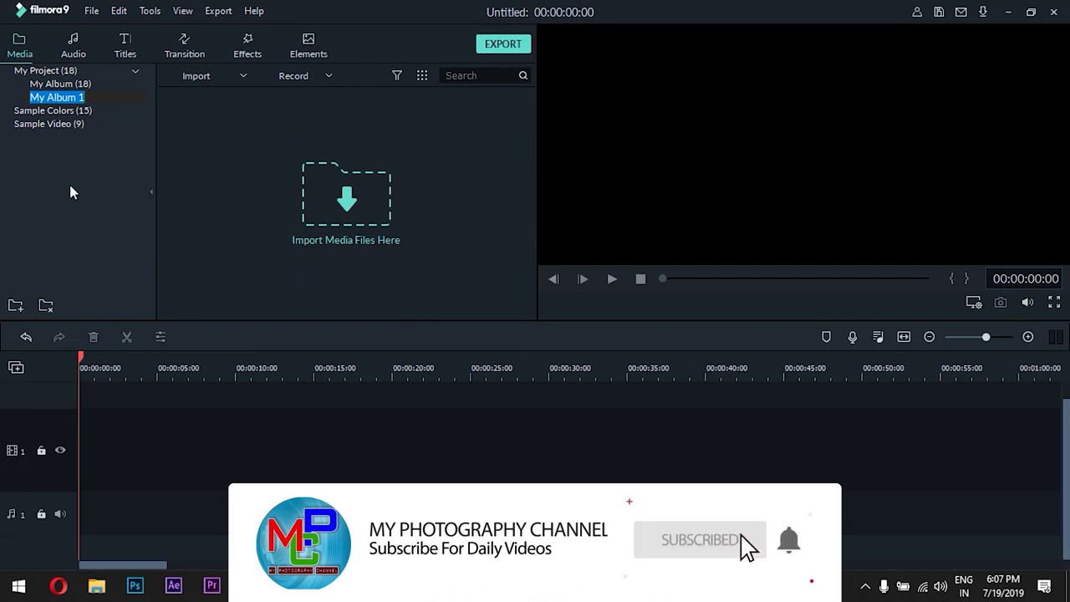
pyautogui.write('A')
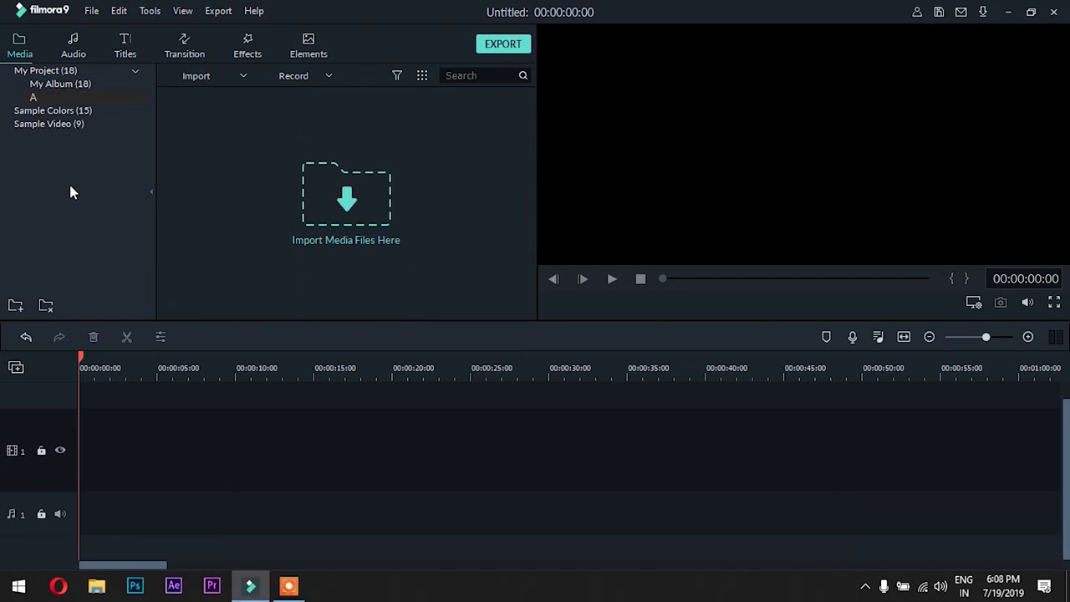
pyautogui.write('nimal')
pyautogui.press('Return')
# Add the pictures shutterstock_3437487, shutterstock_8500918 and shutterstock_28752007 from My Album to the Animal folder
pyautogui.click(29, 84)
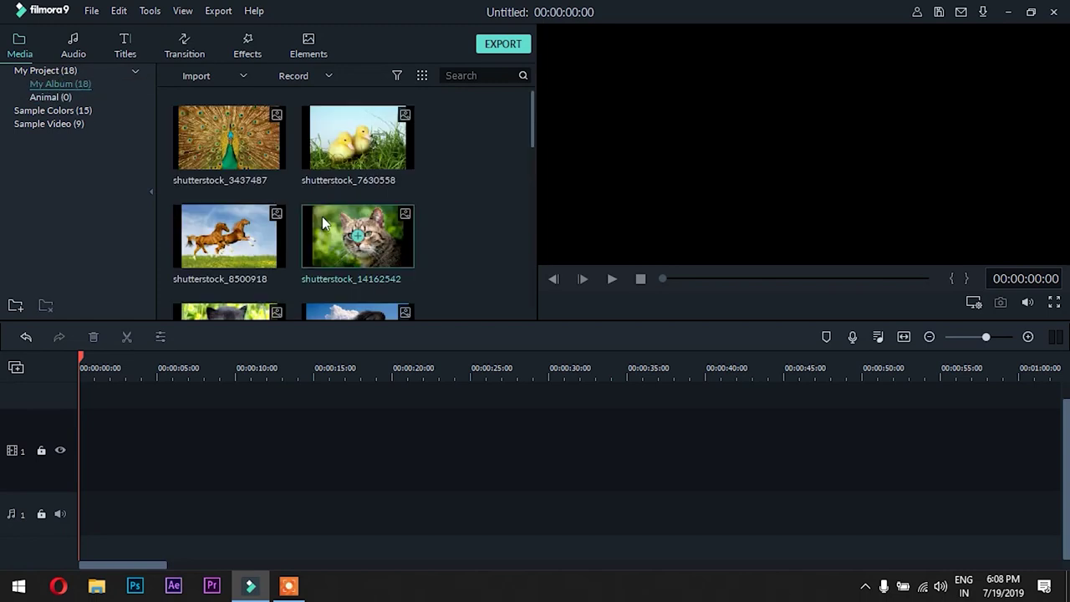
pyautogui.click(257, 150)
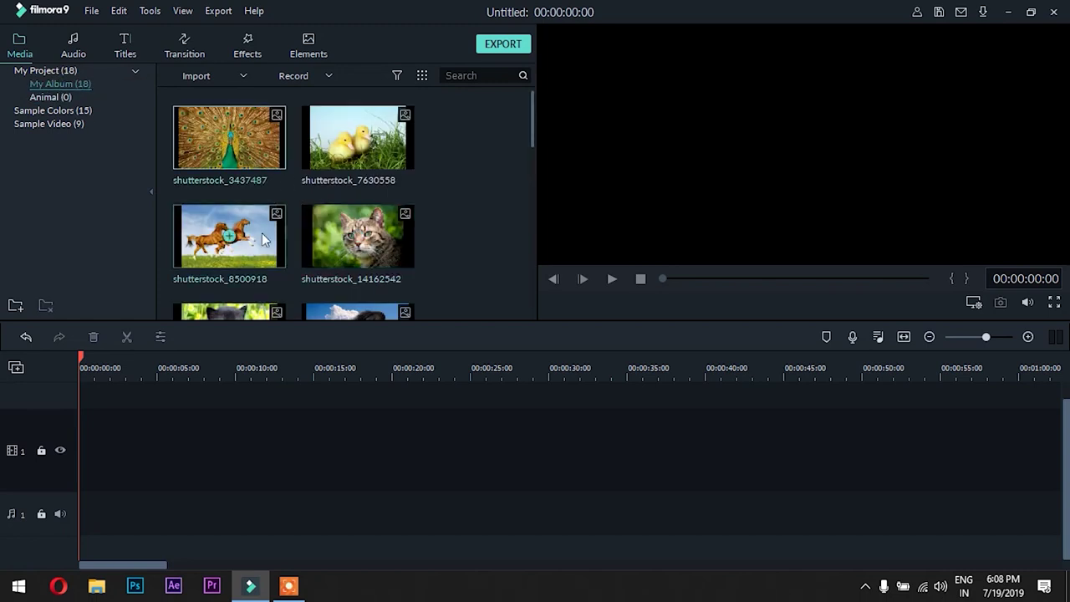
pyautogui.scroll(-2, 464, 278)
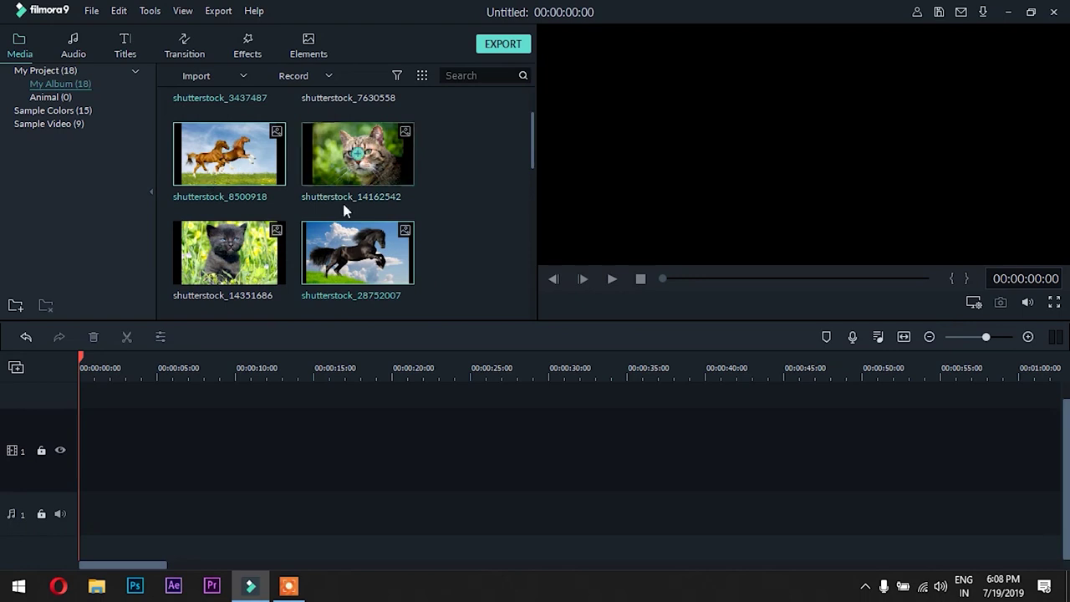
pyautogui.moveTo(218, 176); pyautogui.dragTo(58, 99)
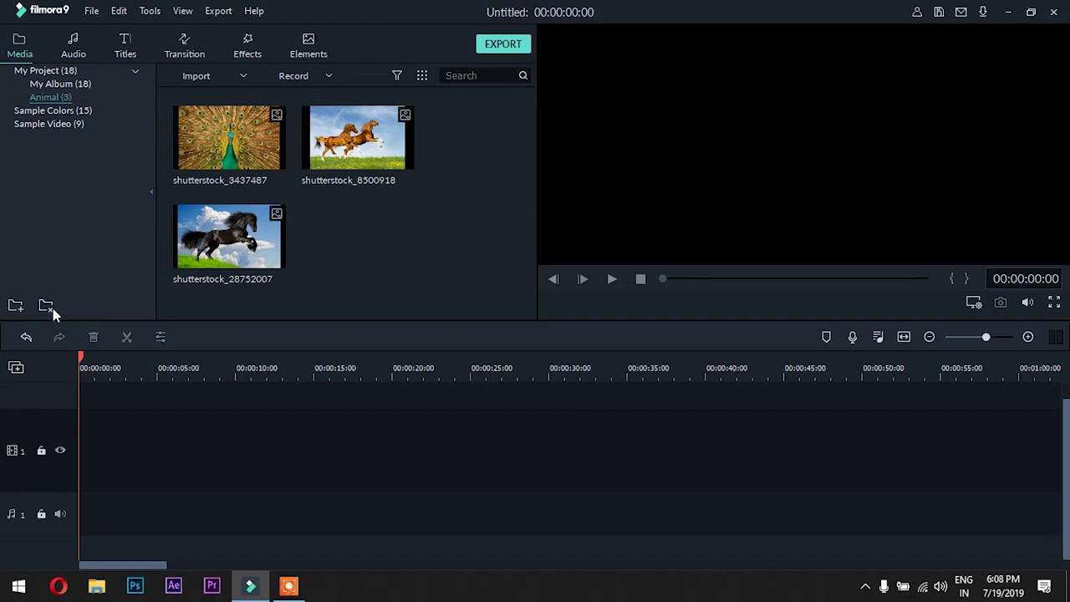
# Delete the Animal folder from My Project and accept the deletion
pyautogui.rightClick(54, 97)
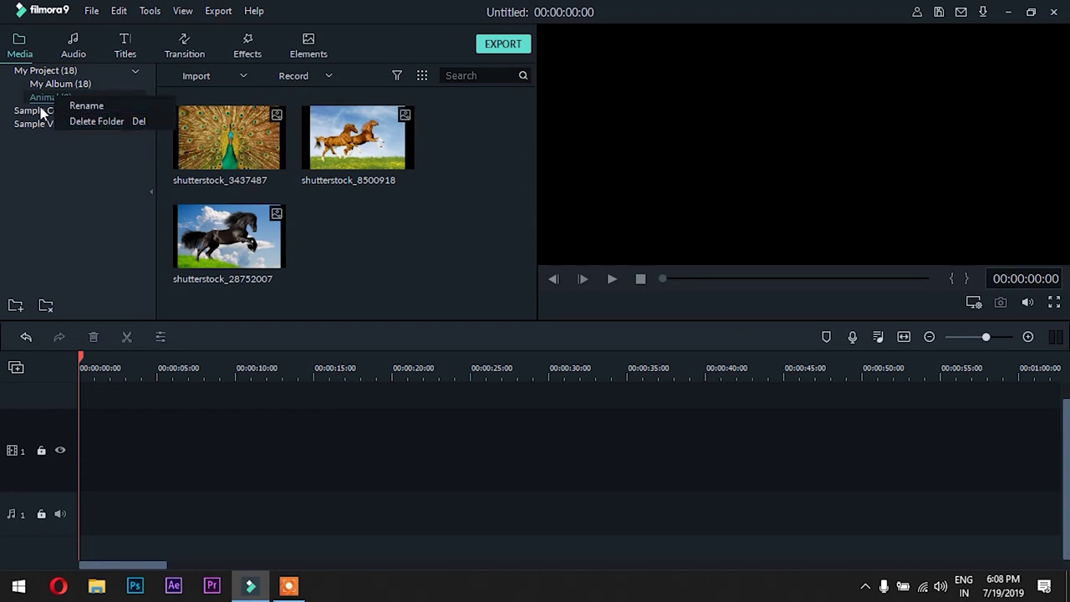
pyautogui.click(81, 199)
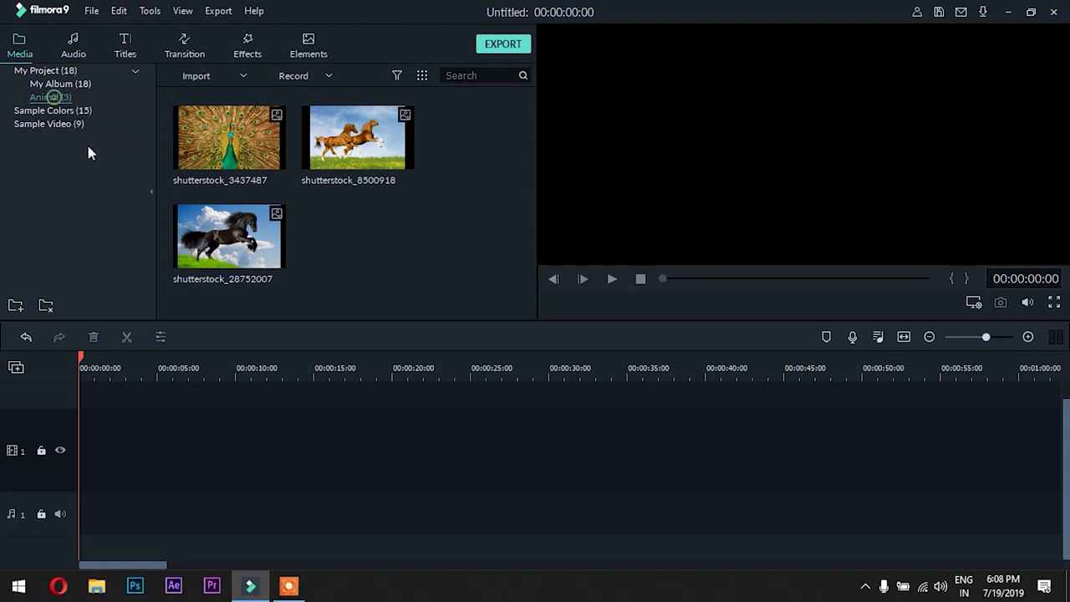
pyautogui.click(49, 305)
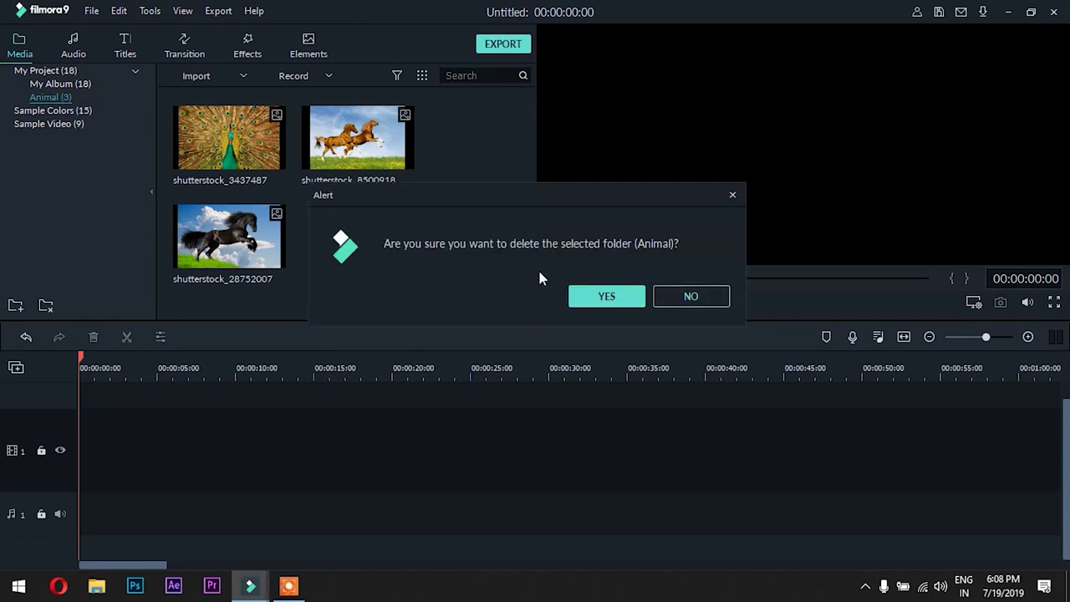
pyautogui.click(606, 293)
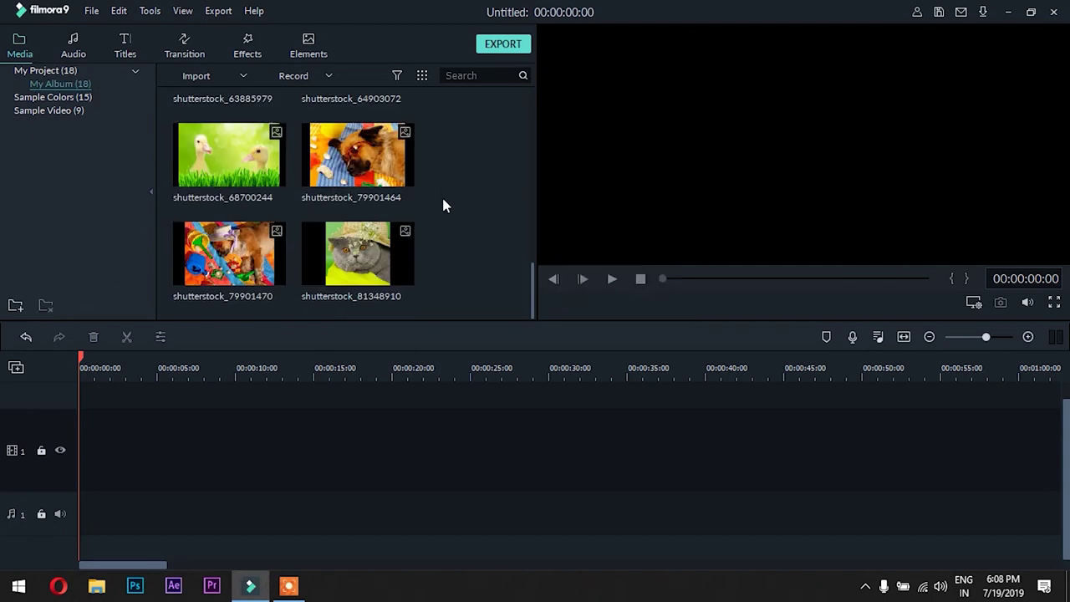
# Import Bikers and Carriages Driving on Street and Pexels Videos 1093658, 1093663, 1093667, 1851768 and 1894400 from the Free Video folder into My Album
pyautogui.click(198, 75)
pyautogui.click(306, 98)
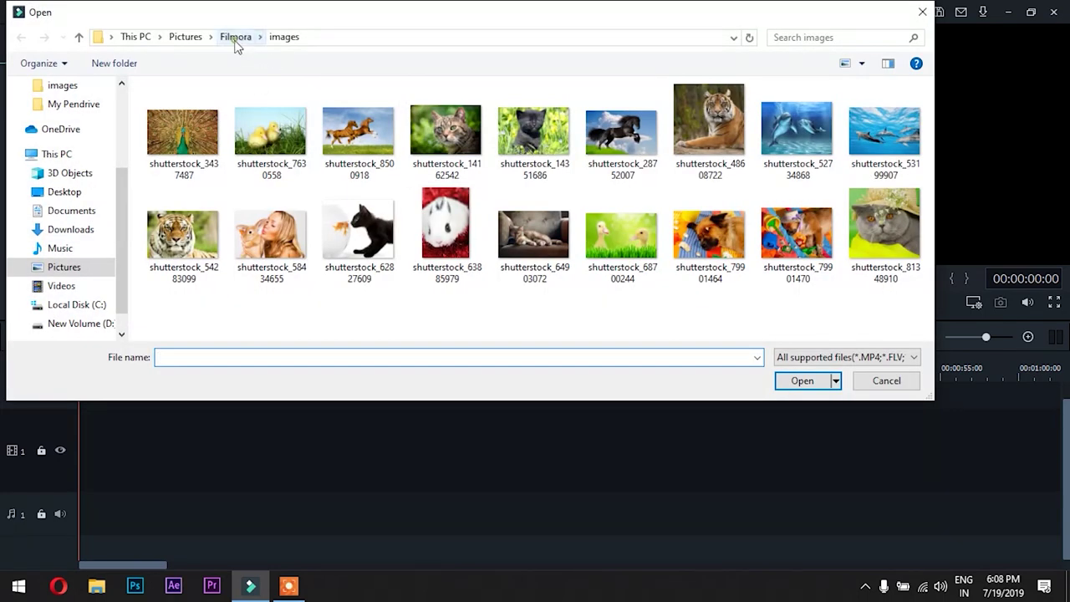
pyautogui.click(236, 39)
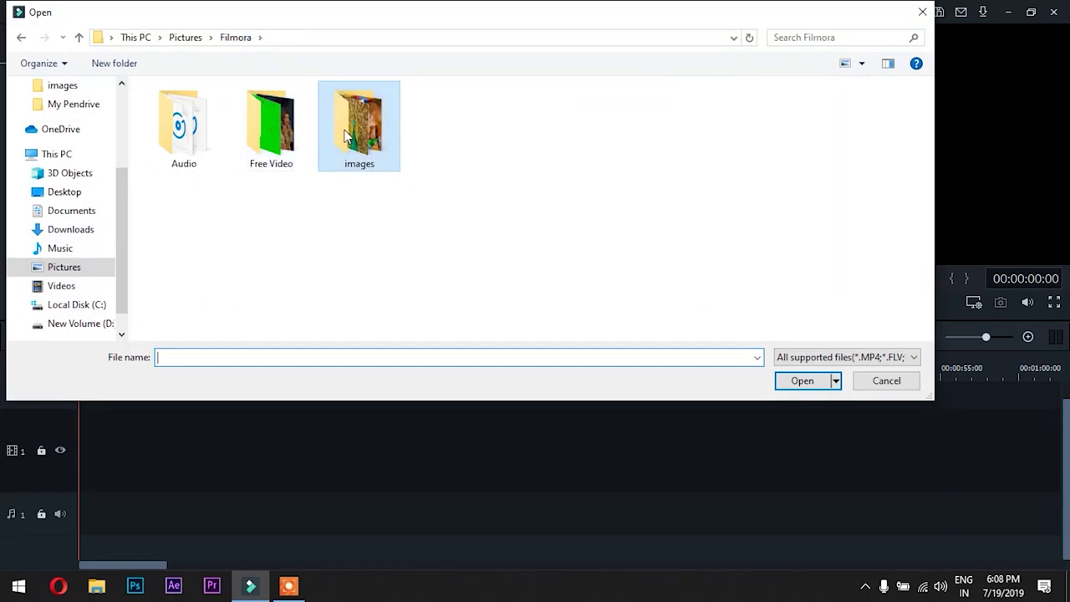
pyautogui.doubleClick(306, 141)
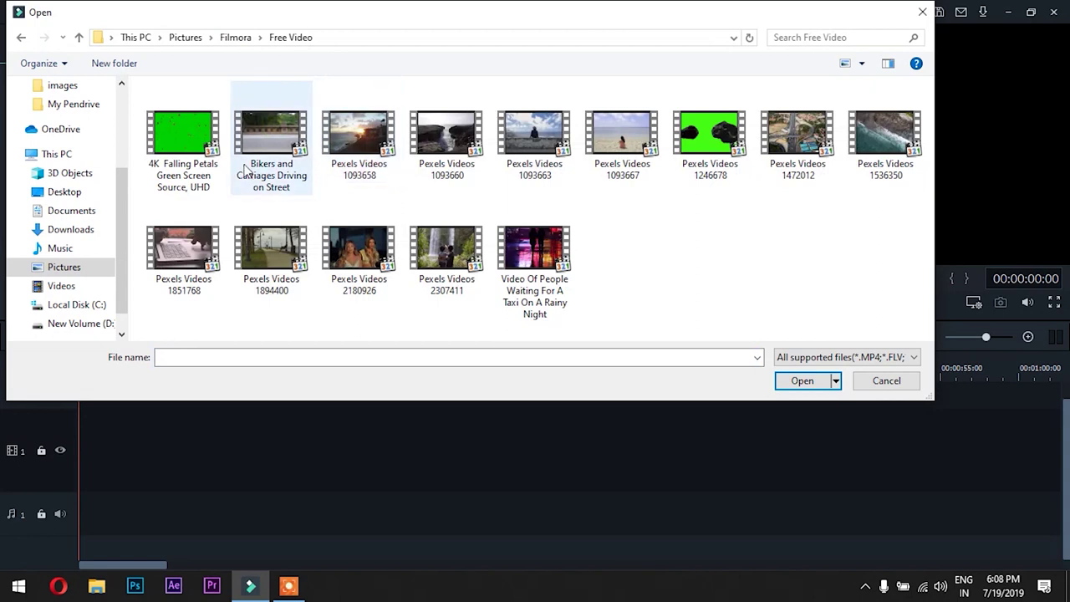
pyautogui.click(264, 134)
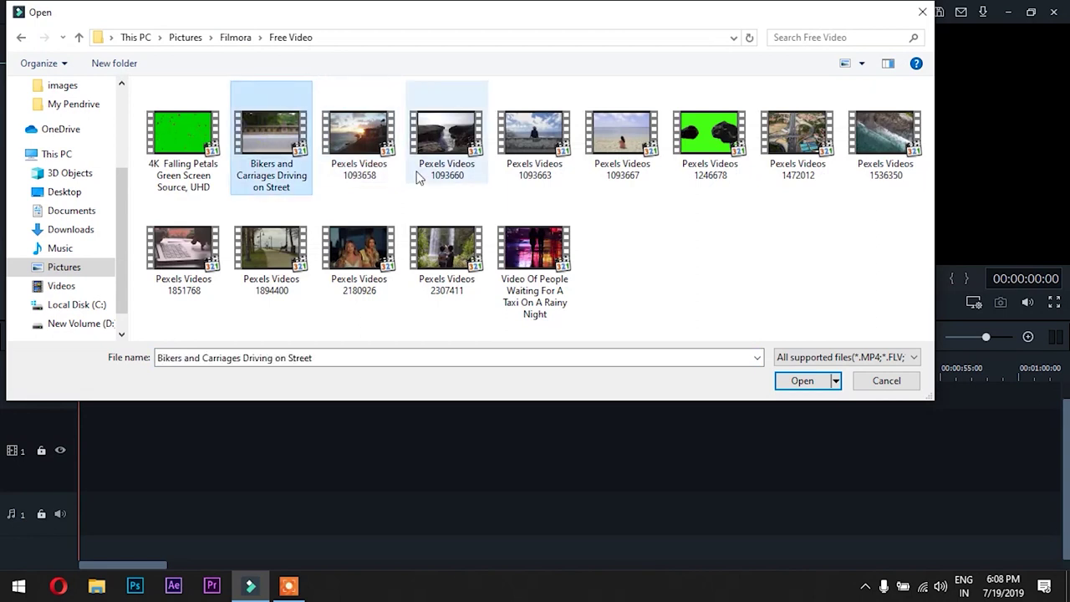
pyautogui.keyDown('ctrl'); pyautogui.click(359, 134); pyautogui.keyUp('ctrl')
pyautogui.keyDown('ctrl'); pyautogui.click(535, 140); pyautogui.keyUp('ctrl')
pyautogui.keyDown('ctrl'); pyautogui.click(619, 143); pyautogui.keyUp('ctrl')
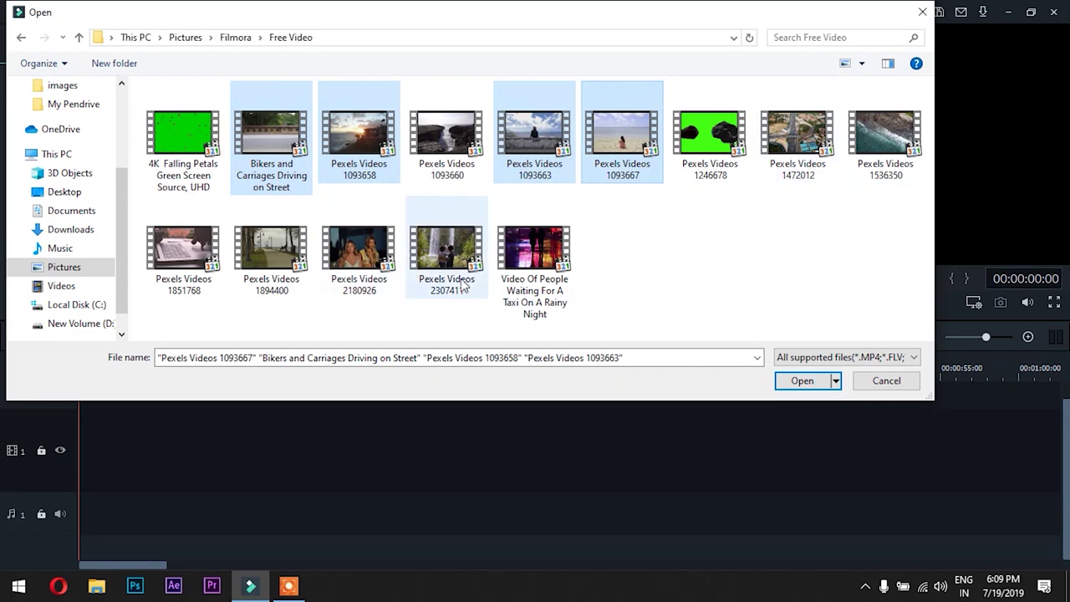
pyautogui.keyDown('ctrl'); pyautogui.click(184, 251); pyautogui.keyUp('ctrl')
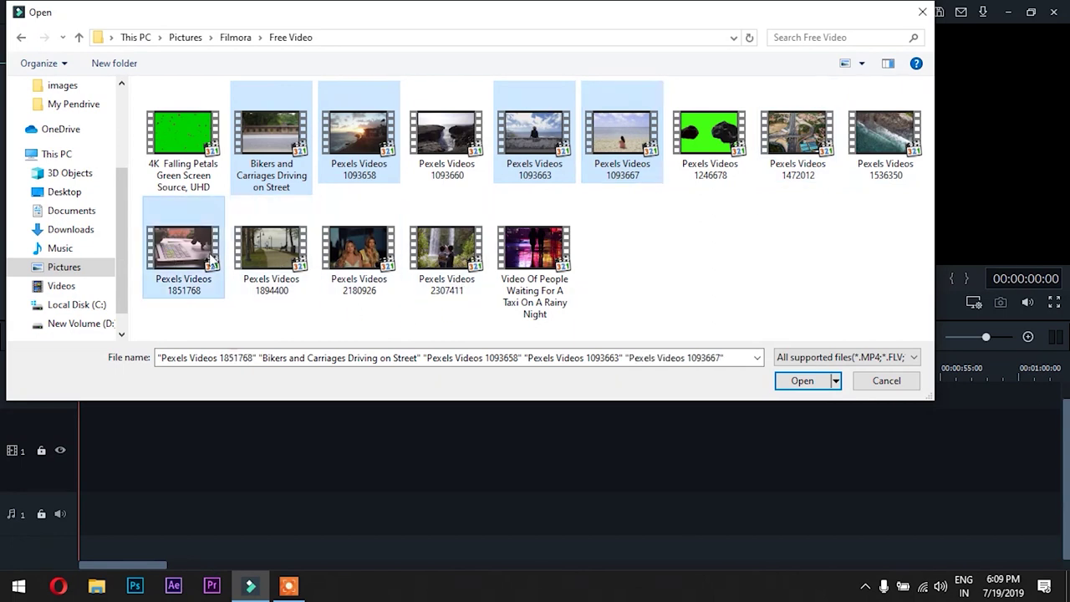
pyautogui.keyDown('ctrl'); pyautogui.click(272, 251); pyautogui.keyUp('ctrl')
pyautogui.click(802, 380)
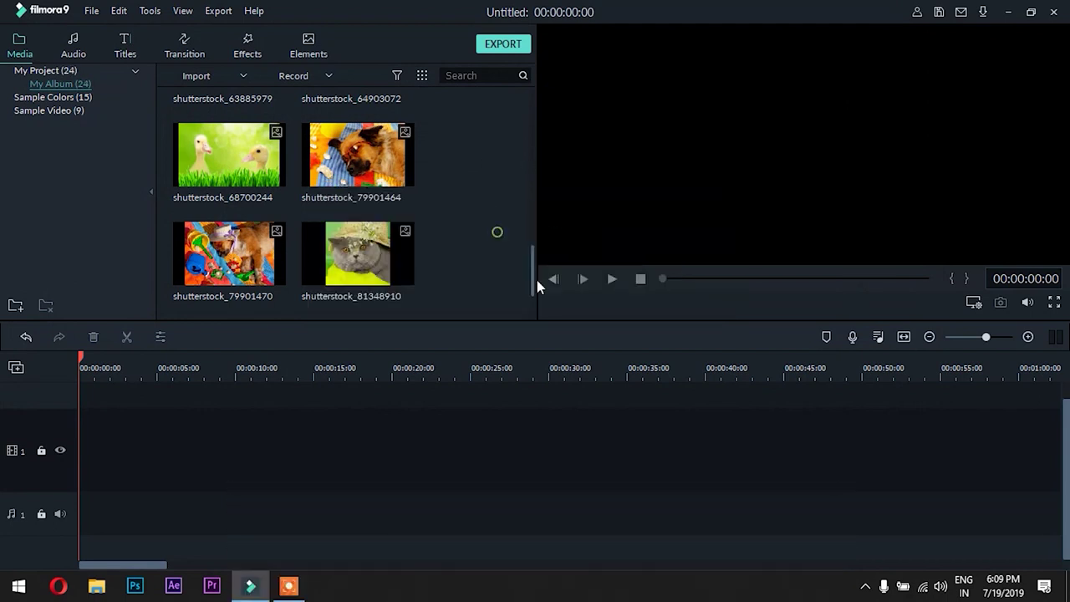
# Look through the mixed pictures and video clips in My Album, comparing their thumbnails and media type markers
pyautogui.moveTo(537, 281)
pyautogui.mouseDown()
pyautogui.moveTo(532, 297)
pyautogui.moveTo(533, 278)
pyautogui.mouseUp()
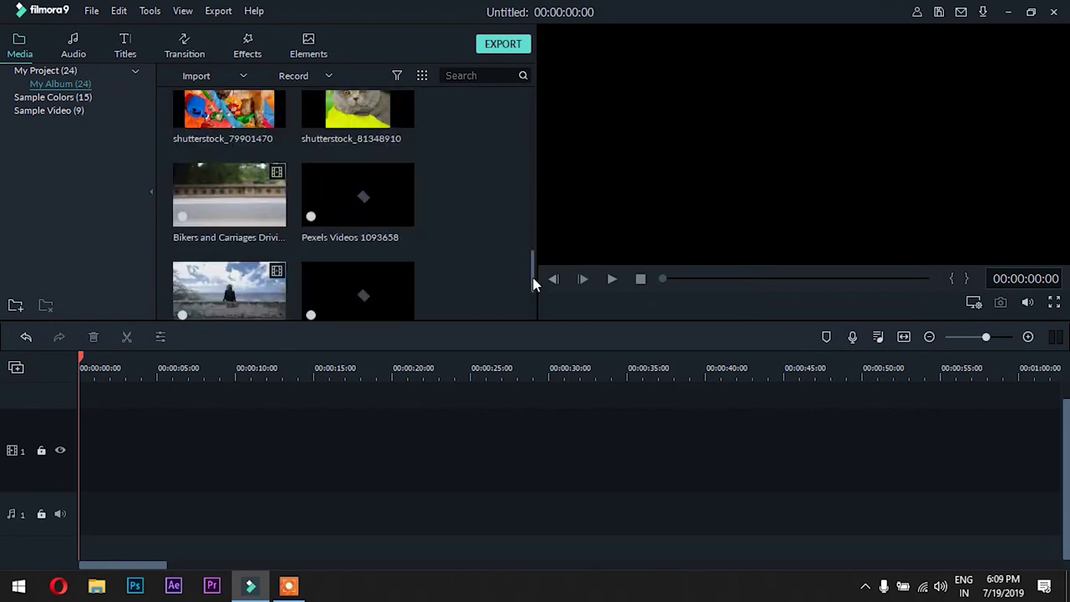
pyautogui.scroll(-2, 531, 267)
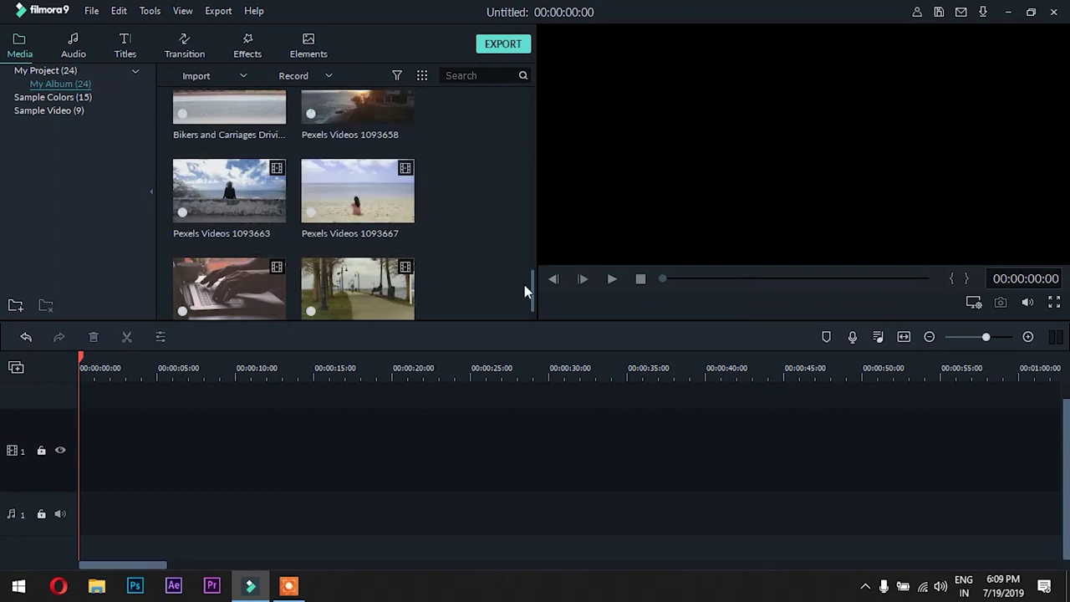
pyautogui.moveTo(532, 299)
pyautogui.mouseDown()
pyautogui.moveTo(542, 134)
pyautogui.moveTo(536, 304)
pyautogui.mouseUp()
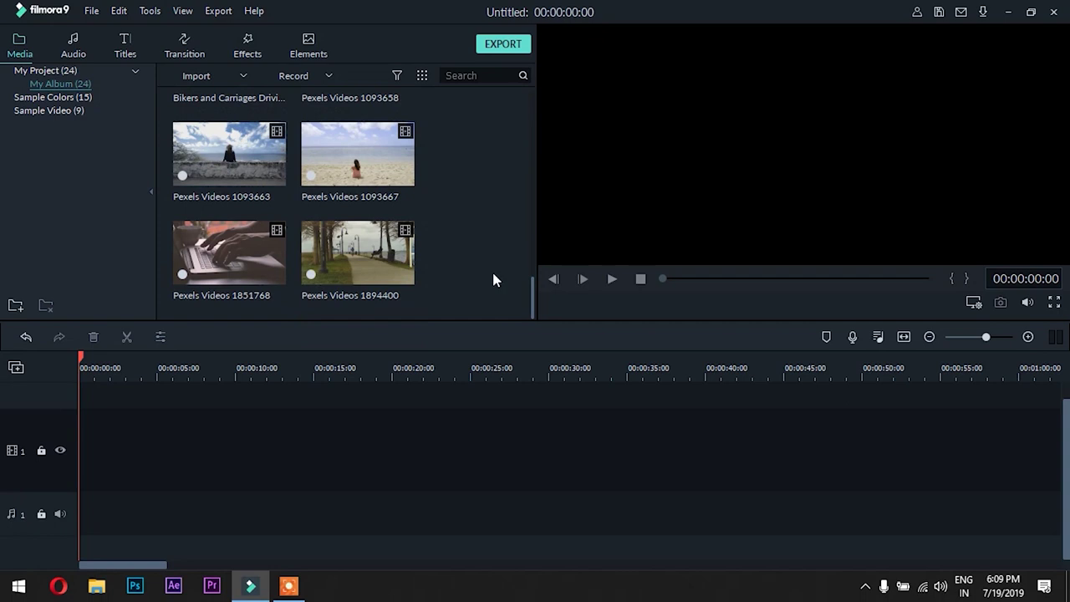
pyautogui.scroll(10, 493, 279)
pyautogui.scroll(-10, 494, 279)
pyautogui.scroll(-1, 493, 279)
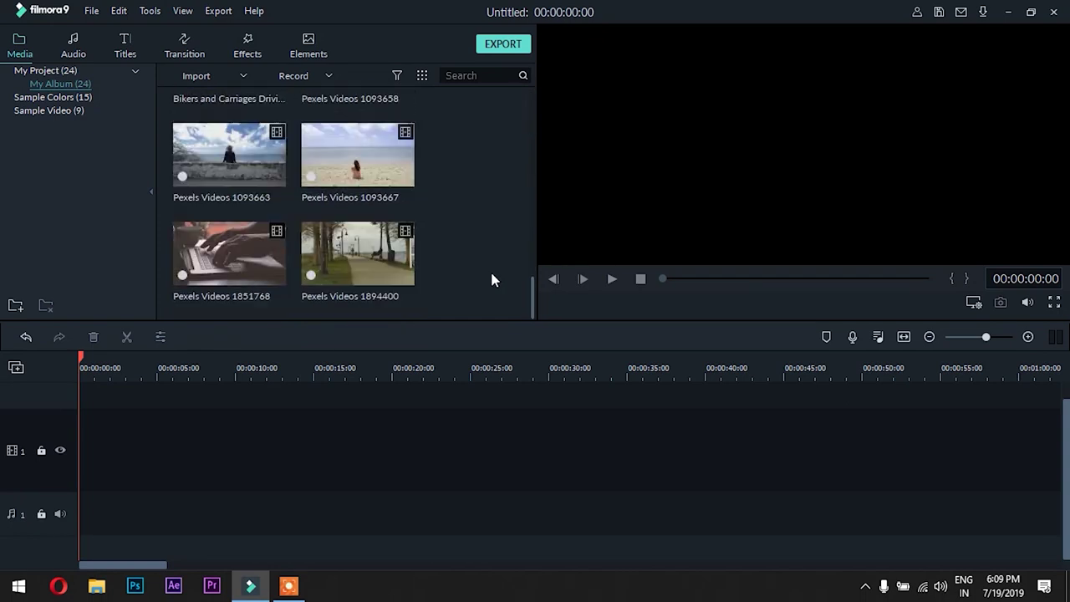
pyautogui.scroll(5, 476, 258)
pyautogui.scroll(-5, 475, 258)
pyautogui.scroll(5, 475, 262)
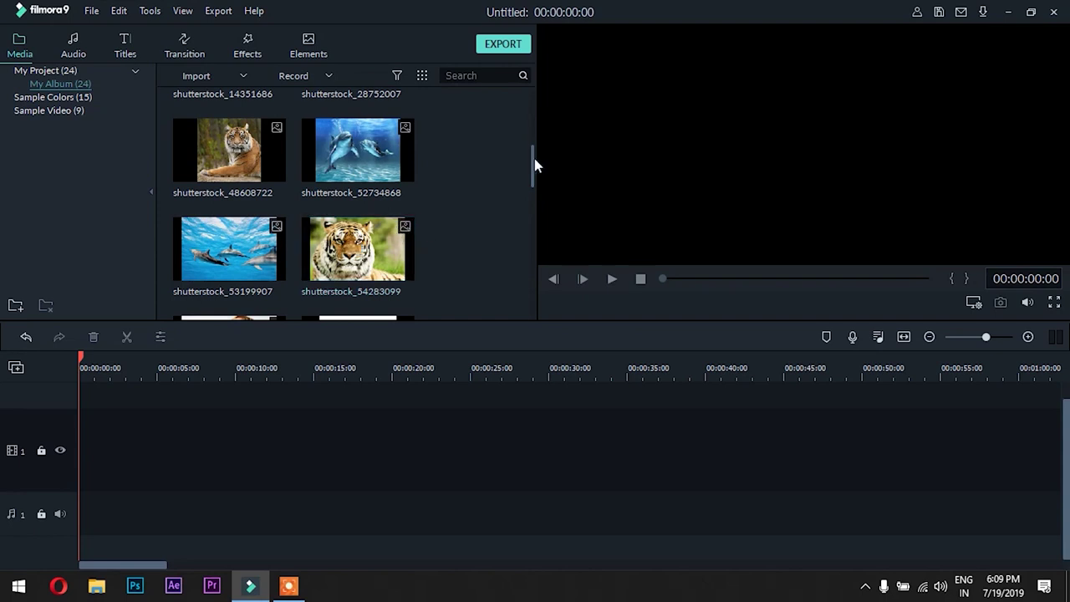
pyautogui.moveTo(533, 167); pyautogui.dragTo(533, 261)
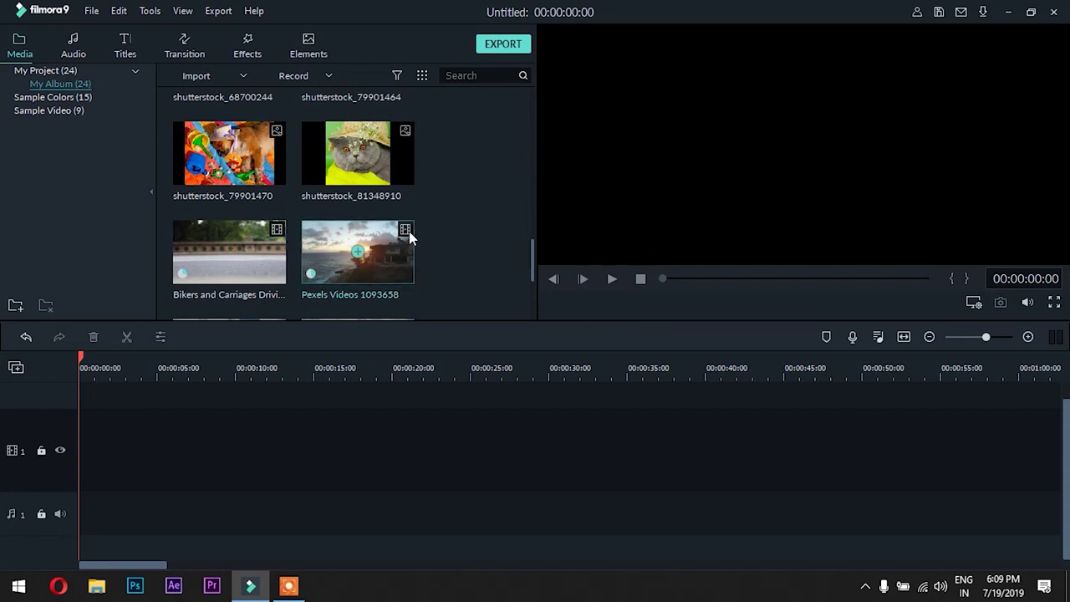
# Search My Album for "cat" and clear the search term to show all media again
pyautogui.click(479, 75)
pyautogui.scroll(5, 494, 99)
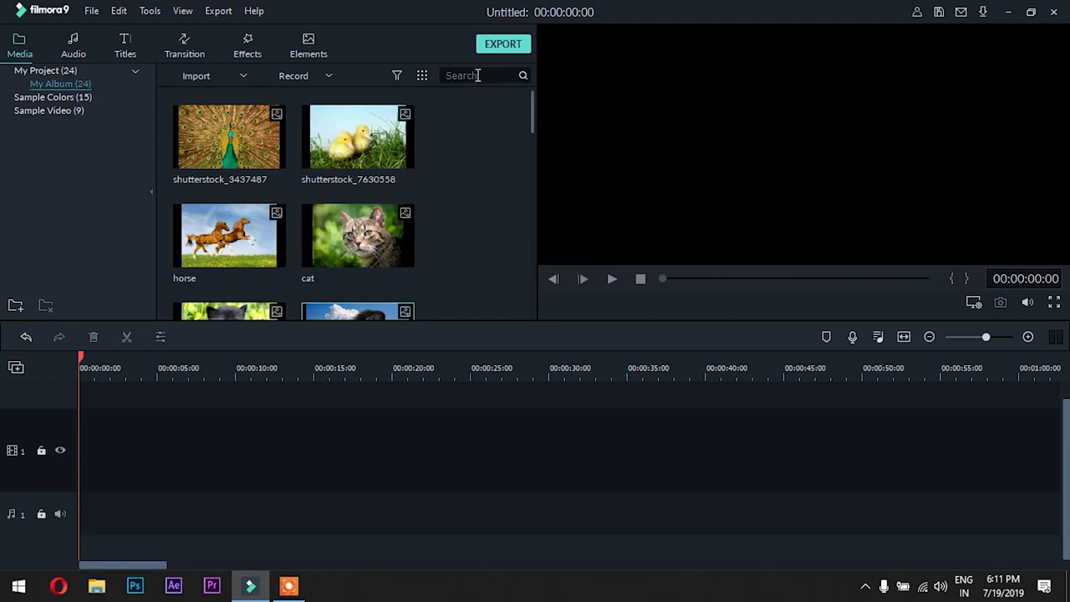
pyautogui.write('c')
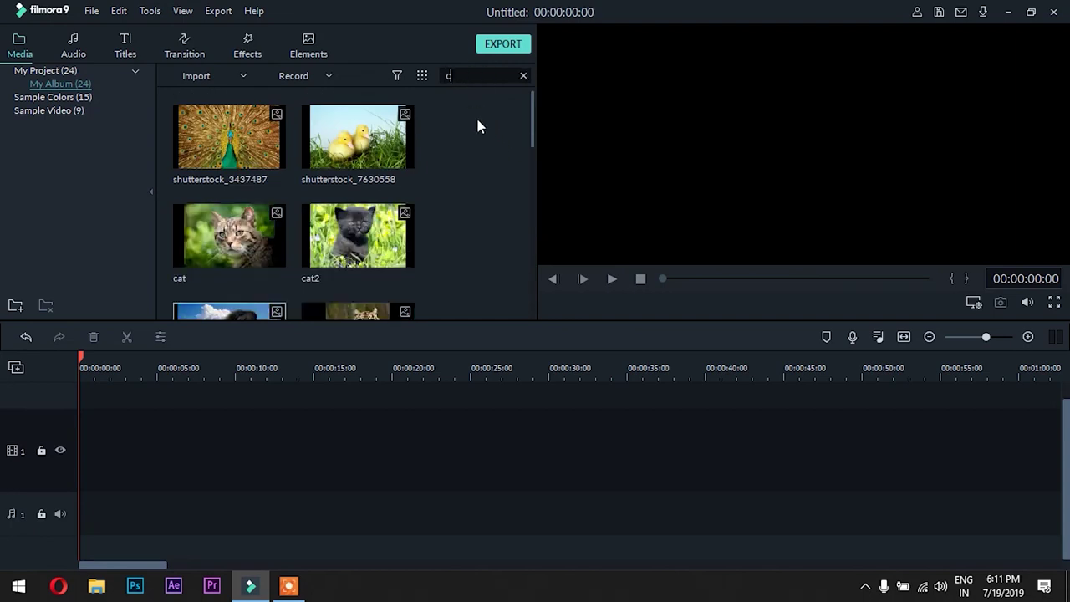
pyautogui.write('at')
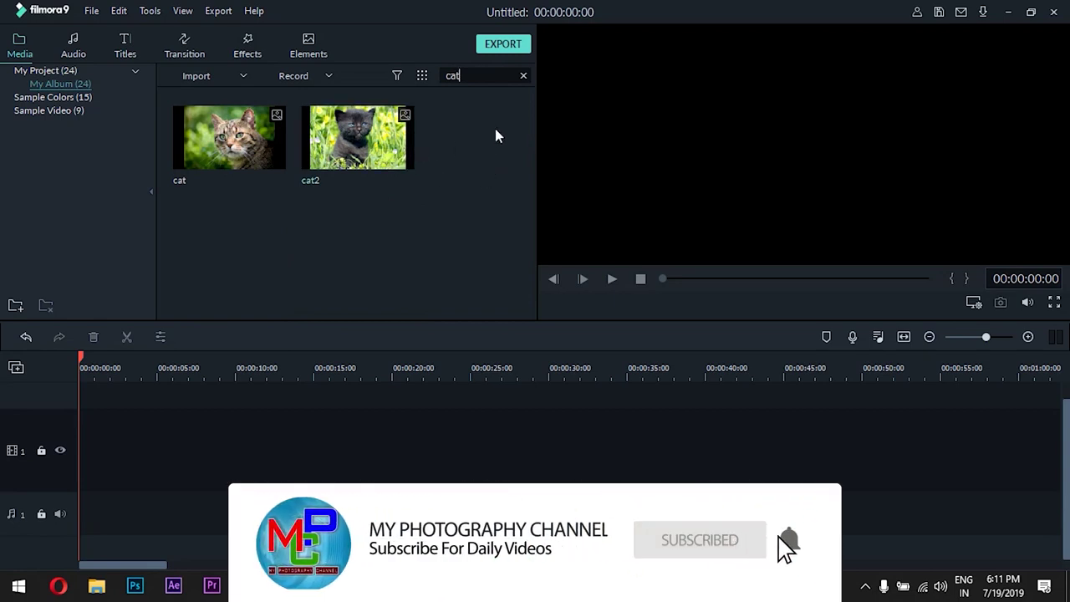
pyautogui.doubleClick(485, 80)
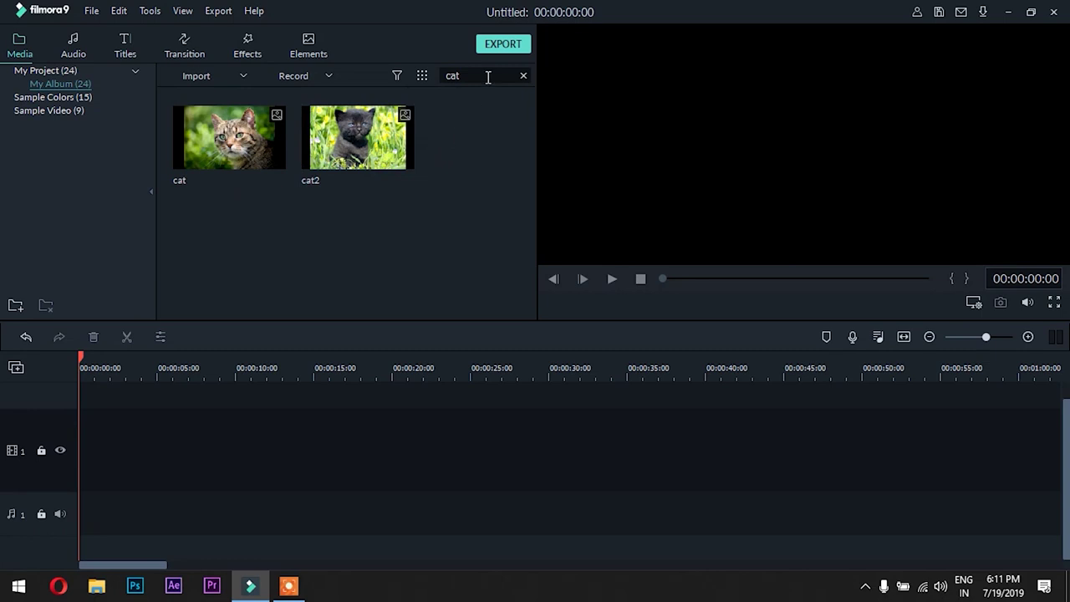
pyautogui.click(524, 76)
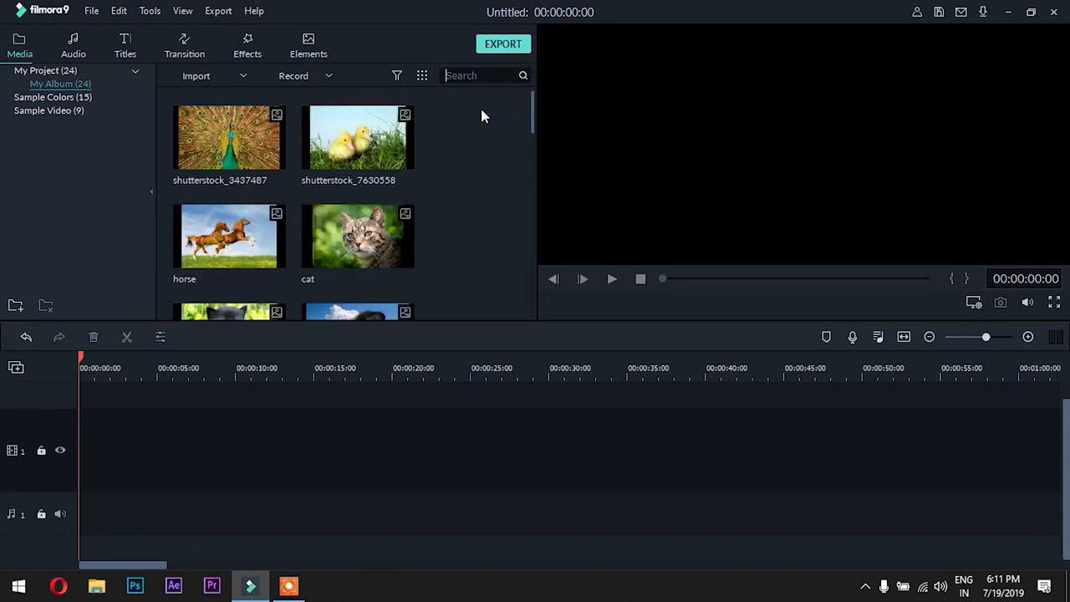
# Switch the My Album display to List View and back to Large Thumbnail View
pyautogui.click(422, 77)
pyautogui.moveTo(443, 97)
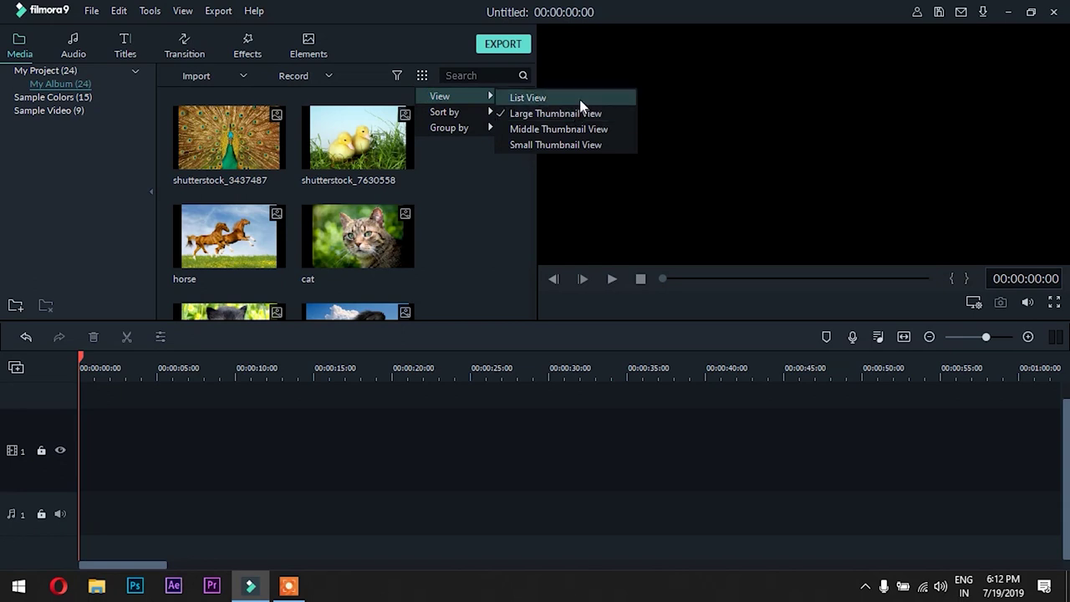
pyautogui.click(580, 99)
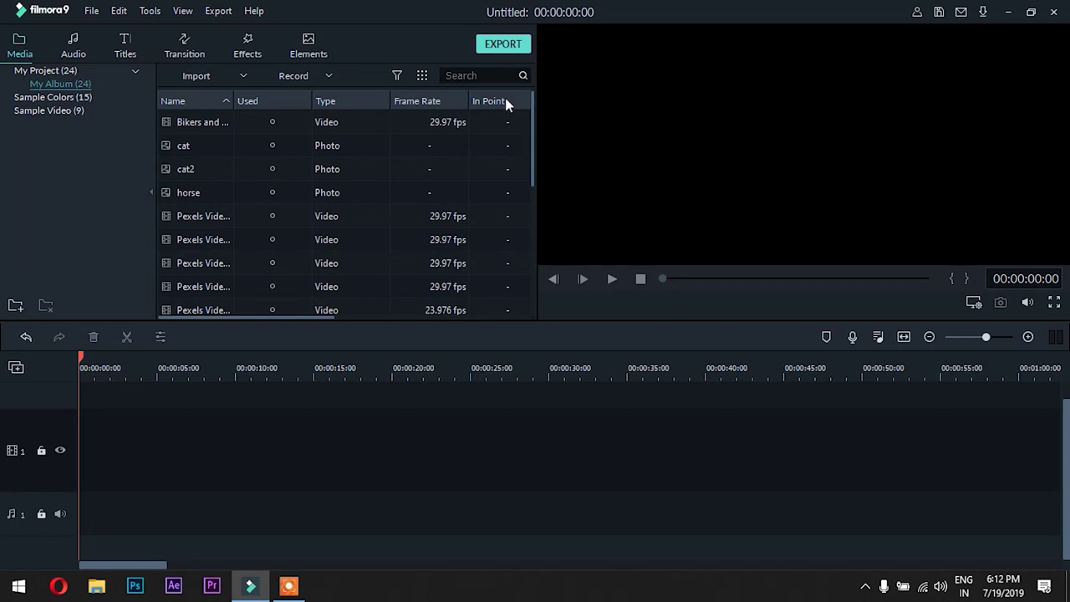
pyautogui.click(423, 75)
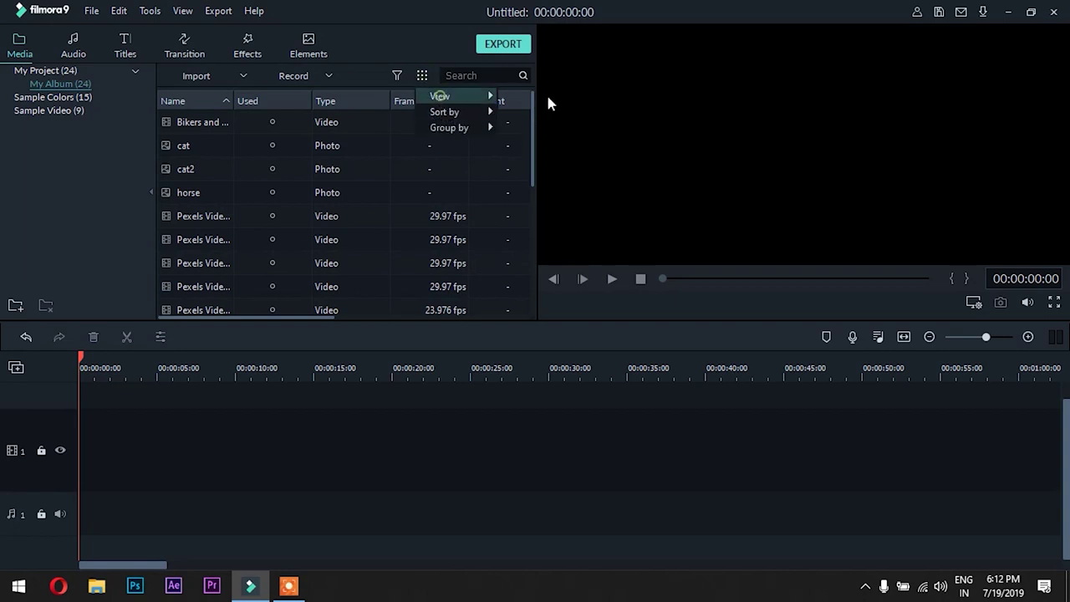
pyautogui.moveTo(481, 96)
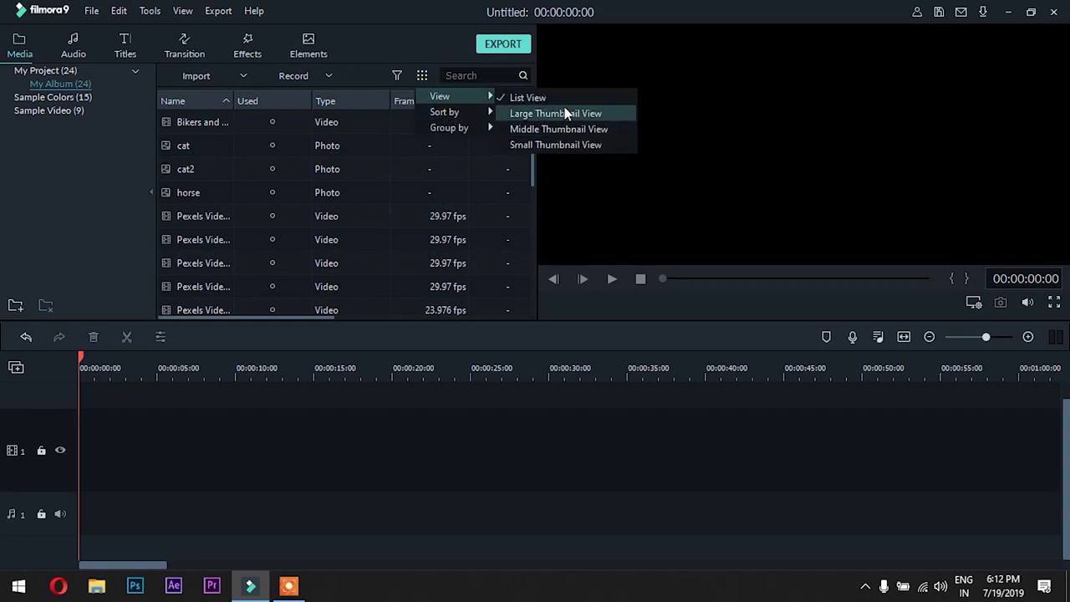
pyautogui.click(556, 114)
pyautogui.scroll(-10, 426, 201)
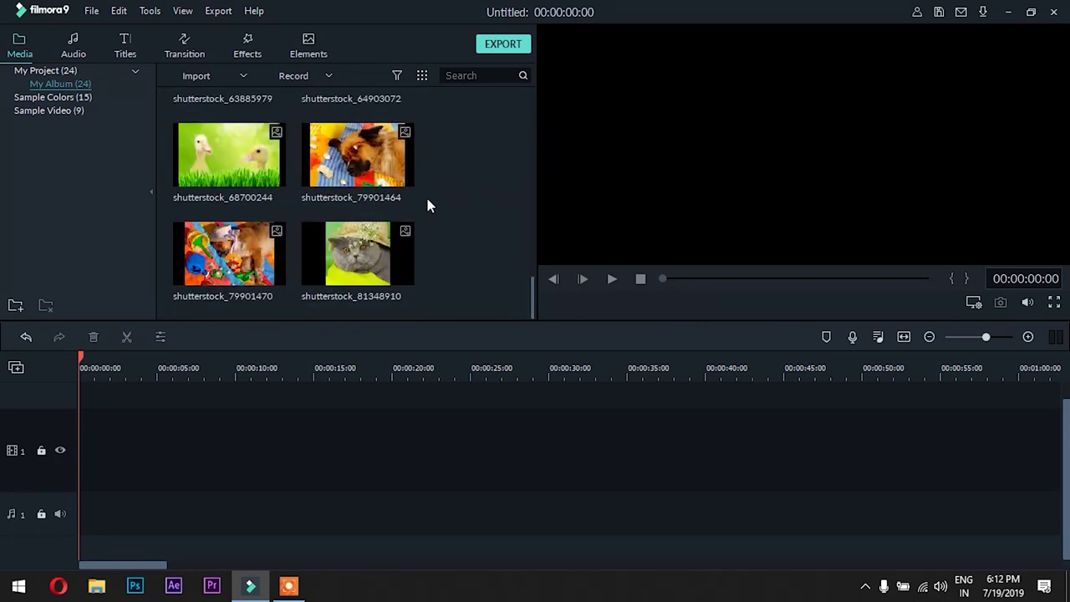
# Change the My Album display to Middle Thumbnail View and finally to Small Thumbnail View
pyautogui.click(422, 75)
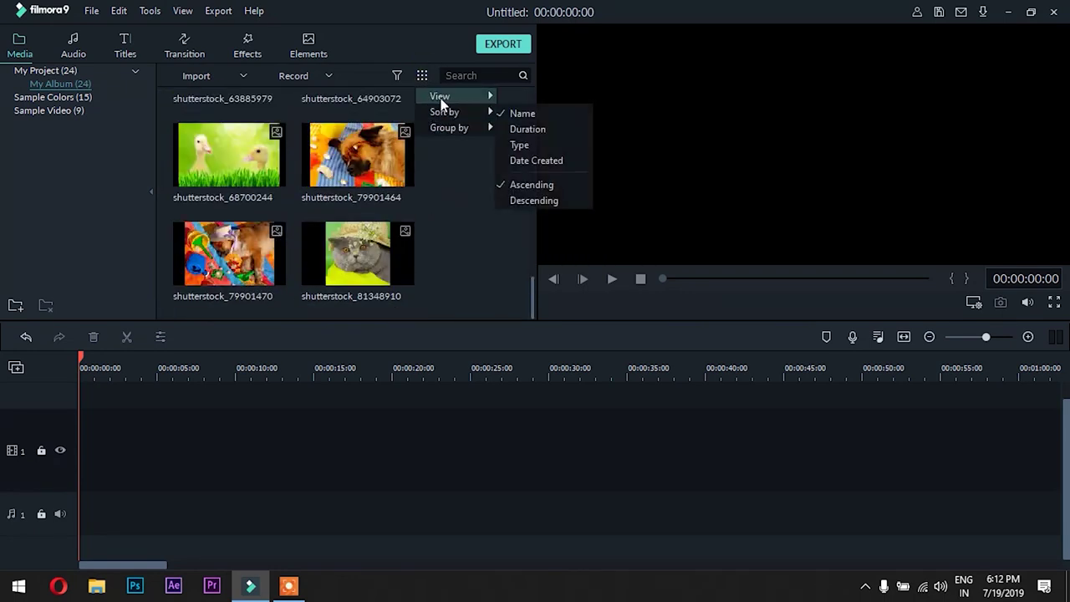
pyautogui.moveTo(443, 96)
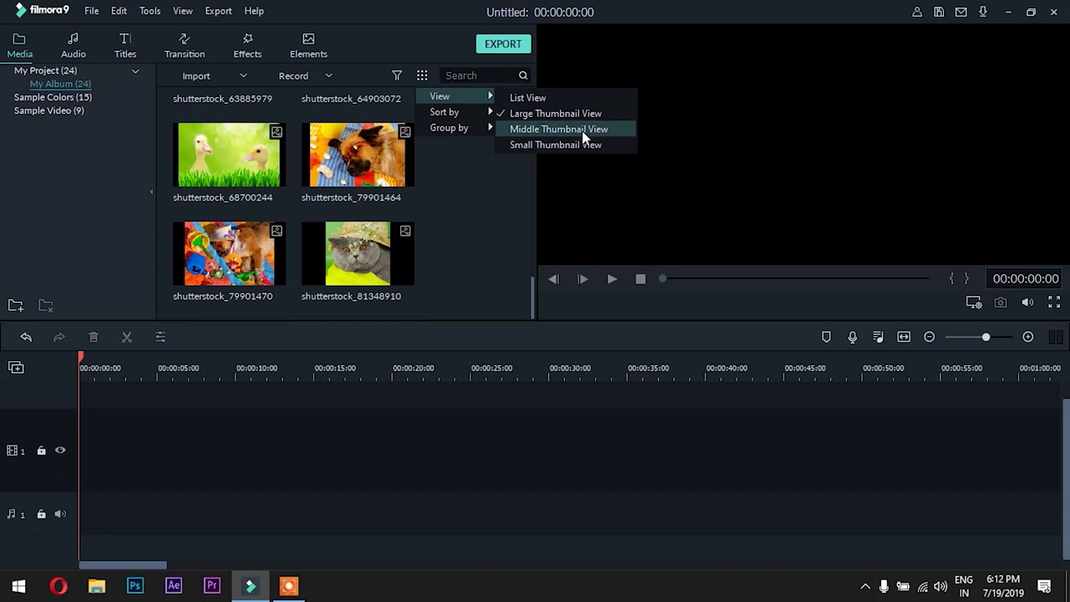
pyautogui.click(581, 130)
pyautogui.click(422, 75)
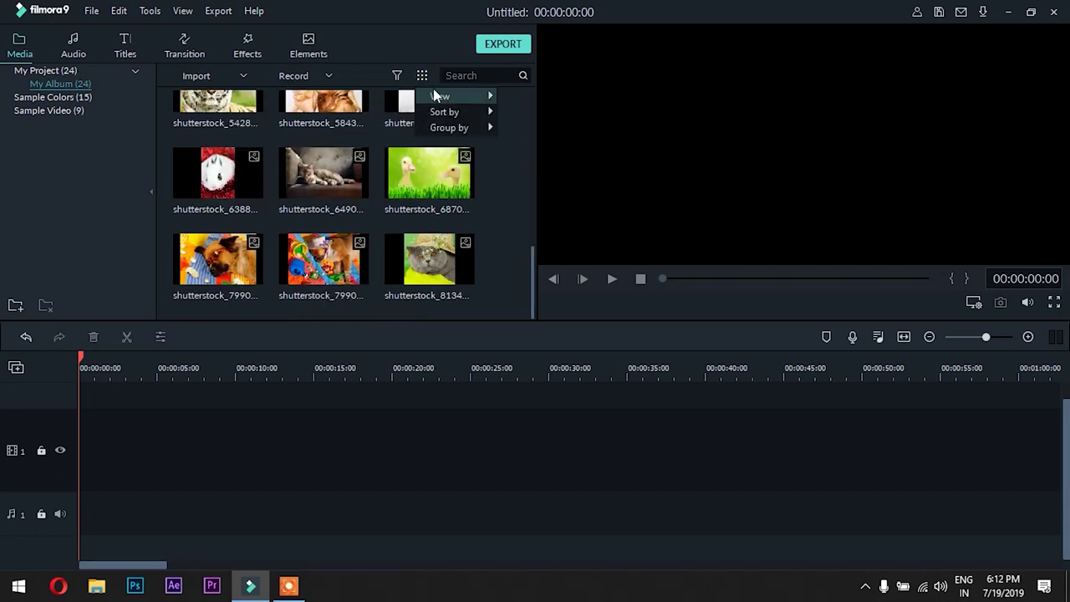
pyautogui.moveTo(442, 96)
pyautogui.click(586, 144)
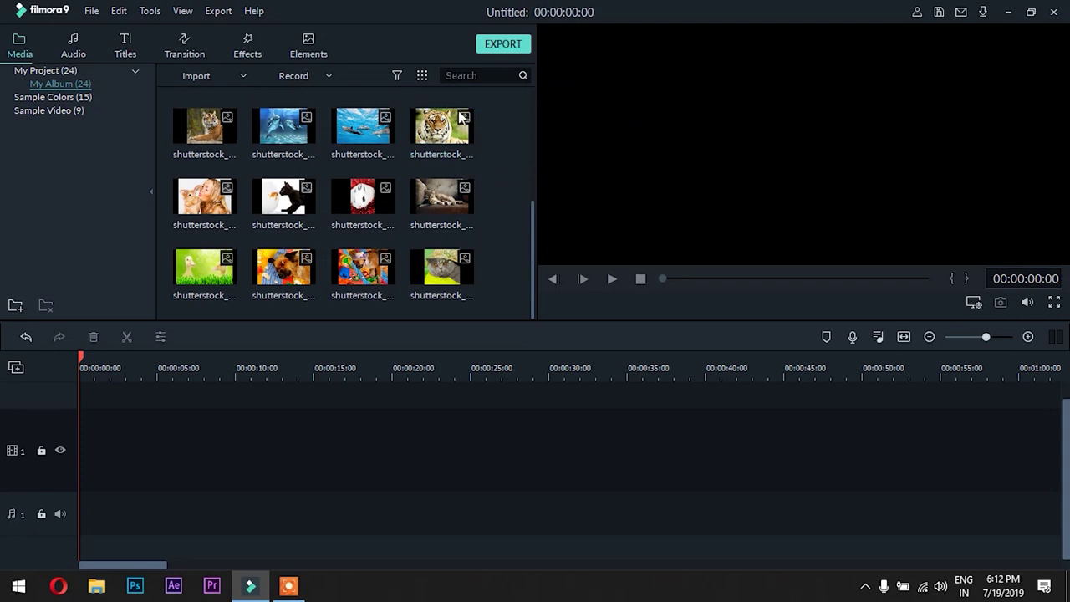
# Filter My Album to show only Video items, only Image items, and finally All media
pyautogui.click(397, 78)
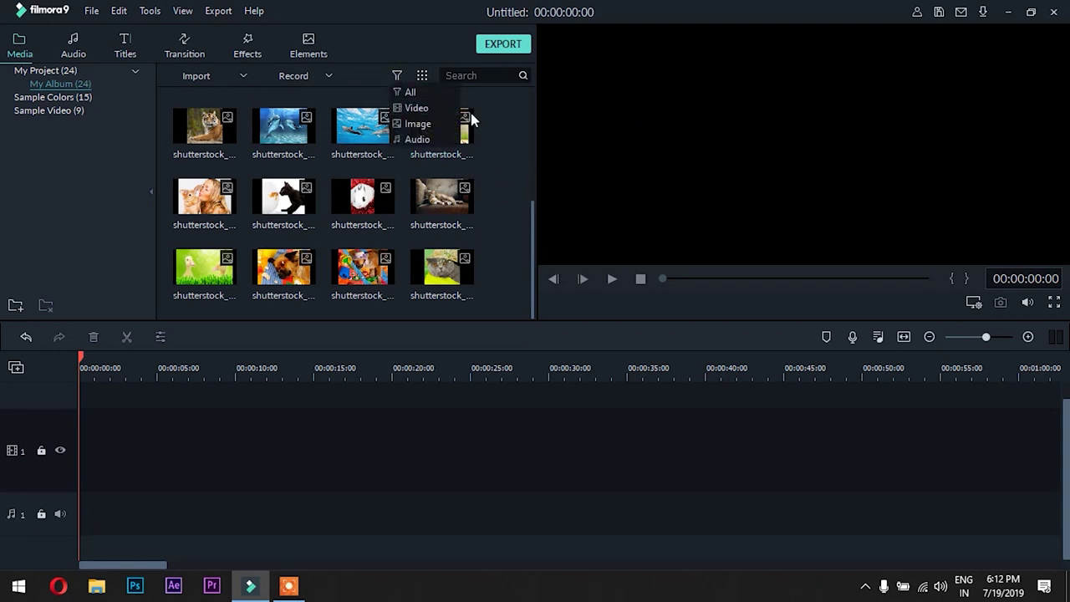
pyautogui.click(416, 109)
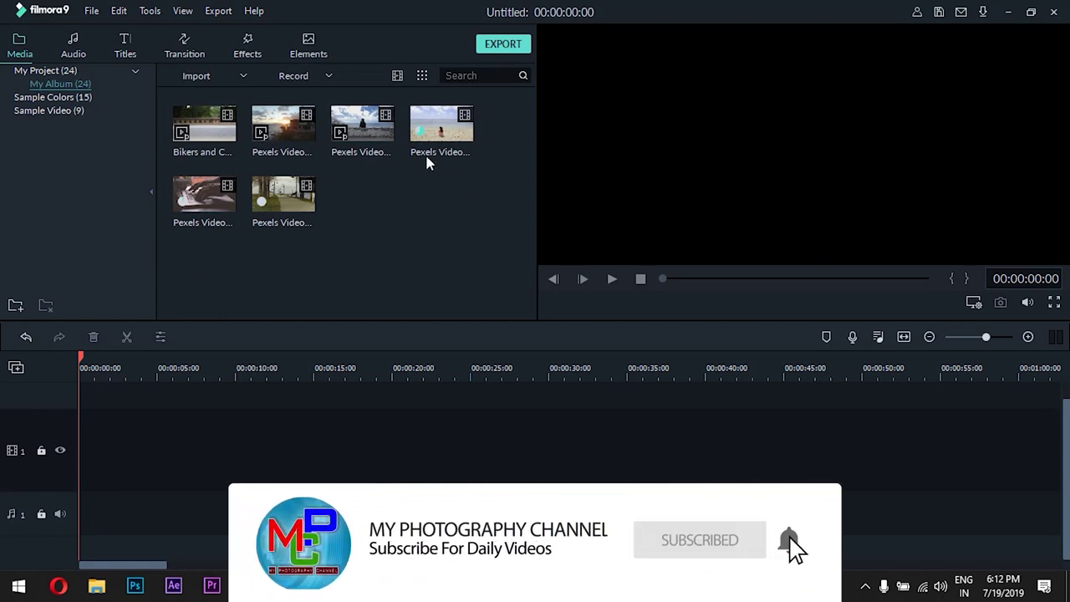
pyautogui.click(397, 76)
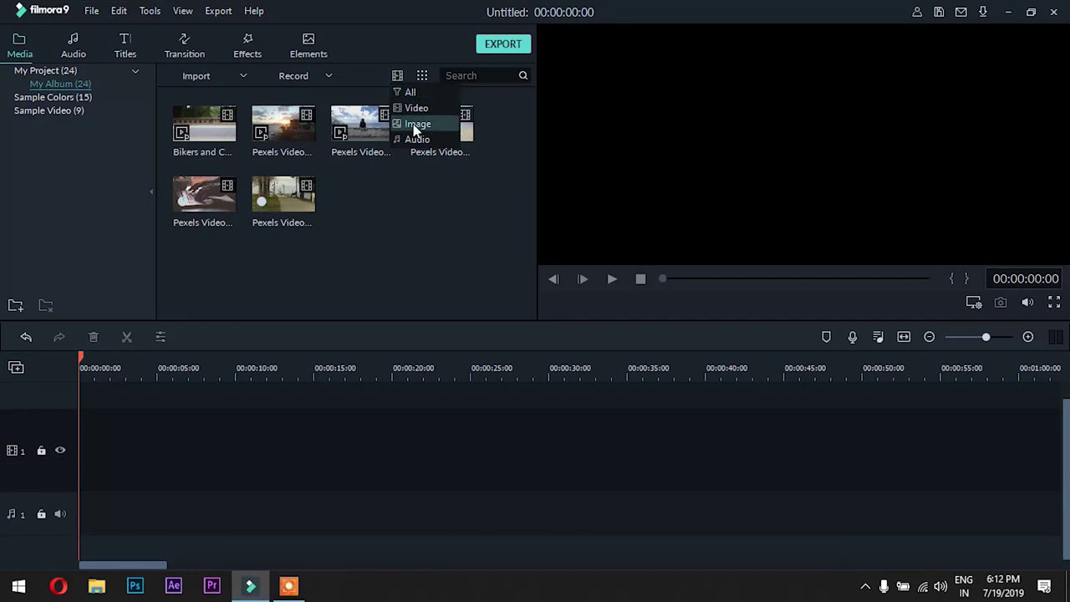
pyautogui.click(416, 123)
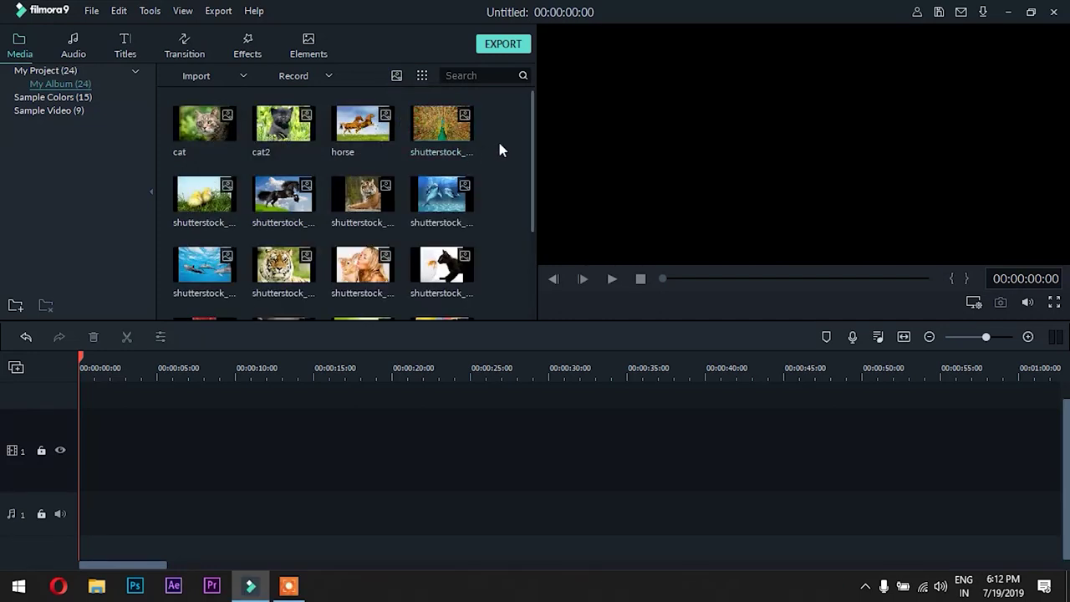
pyautogui.scroll(-3, 501, 152)
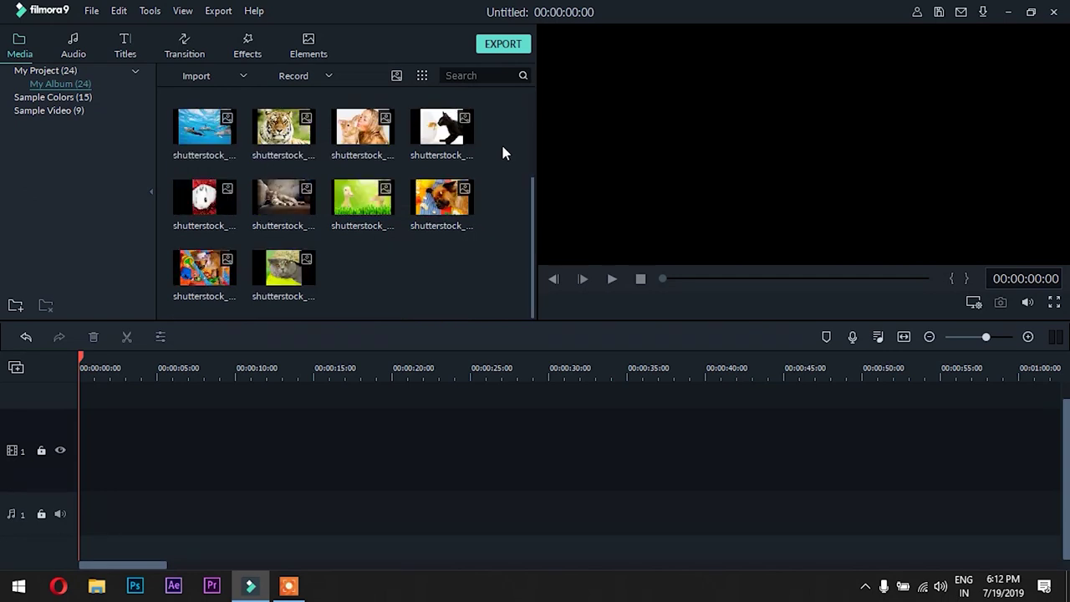
pyautogui.scroll(3, 502, 152)
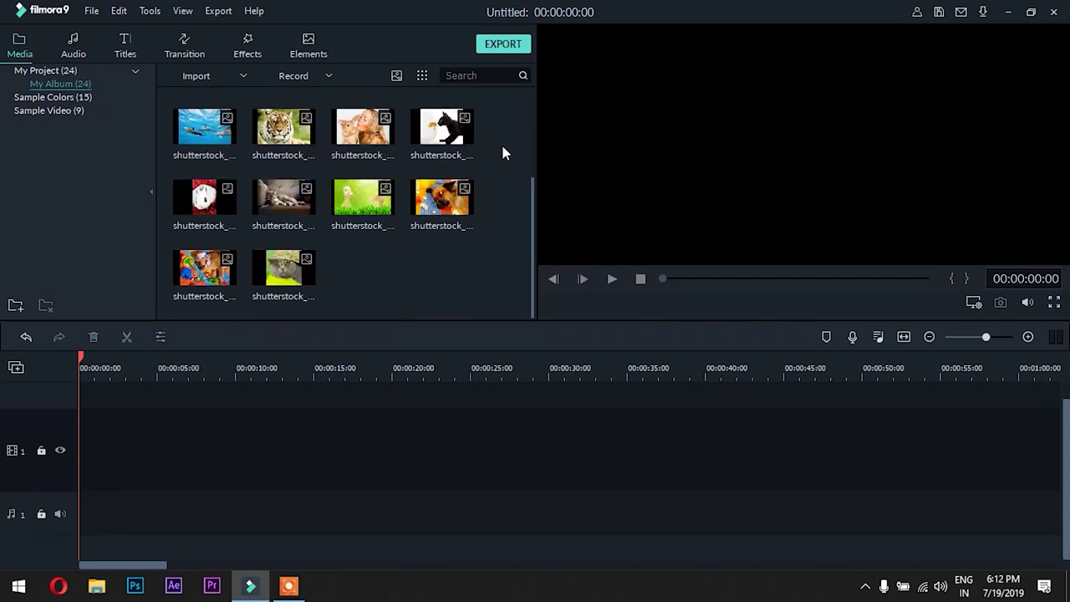
pyautogui.click(398, 76)
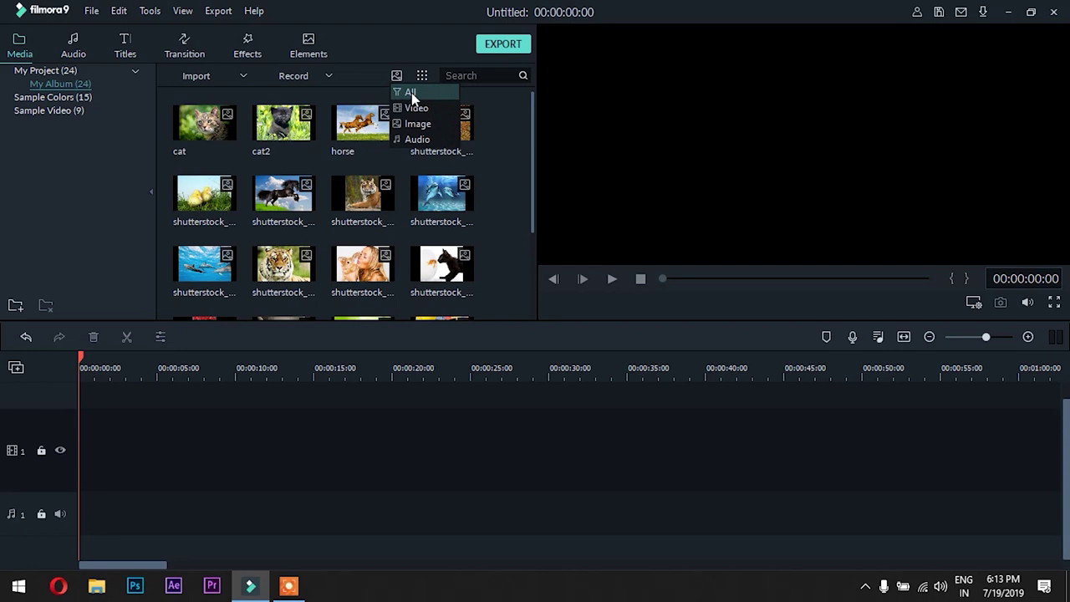
pyautogui.click(411, 93)
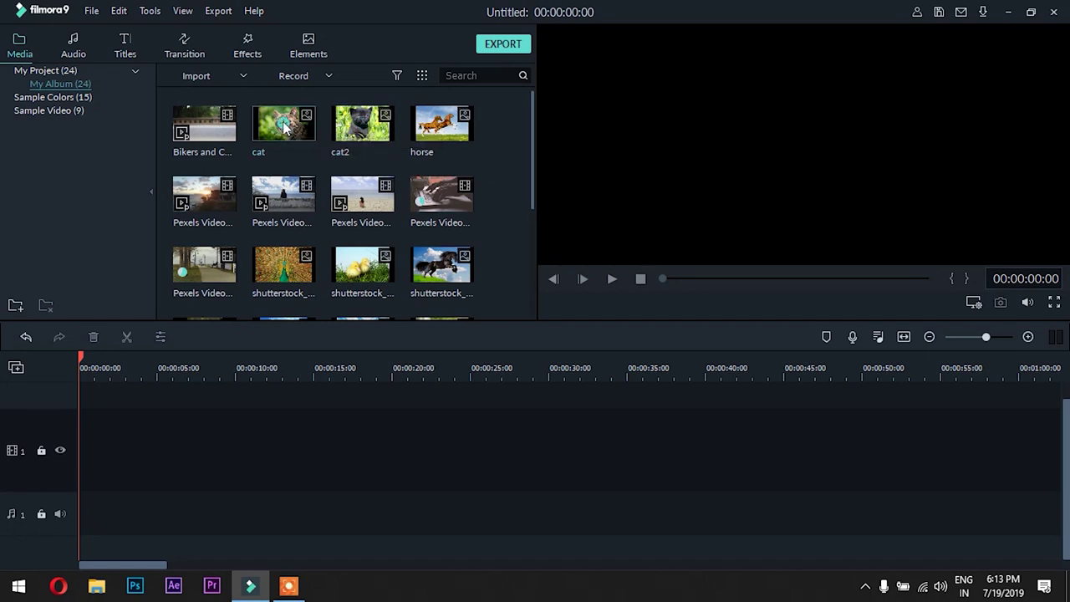
# Place the cat, cat2, horse, peacock, black horse and dolphin group pictures one after another on video track 1
pyautogui.moveTo(283, 125); pyautogui.dragTo(135, 458)
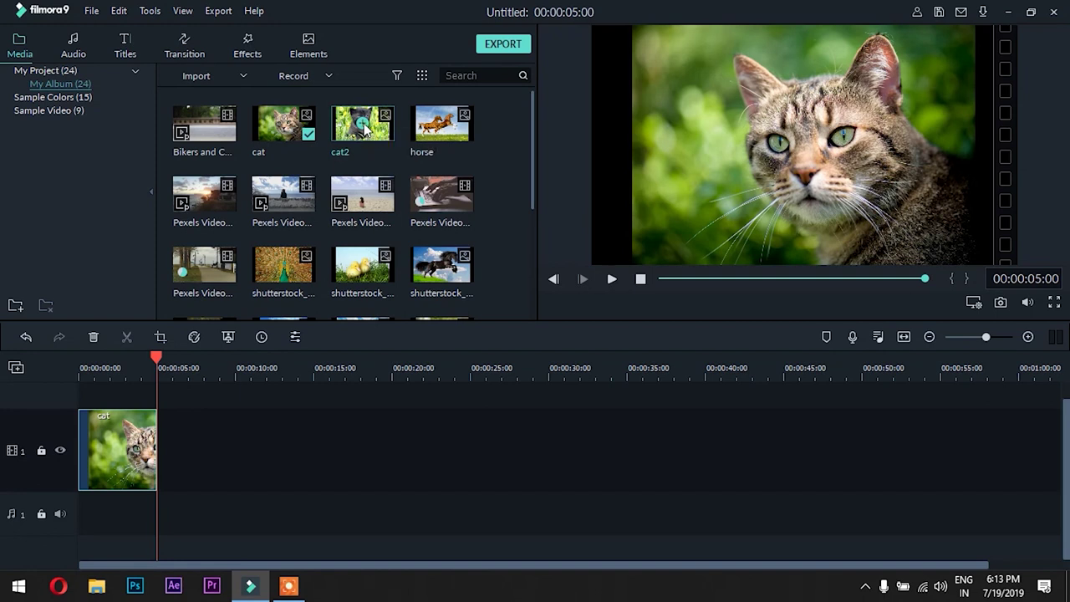
pyautogui.moveTo(365, 125); pyautogui.dragTo(266, 472)
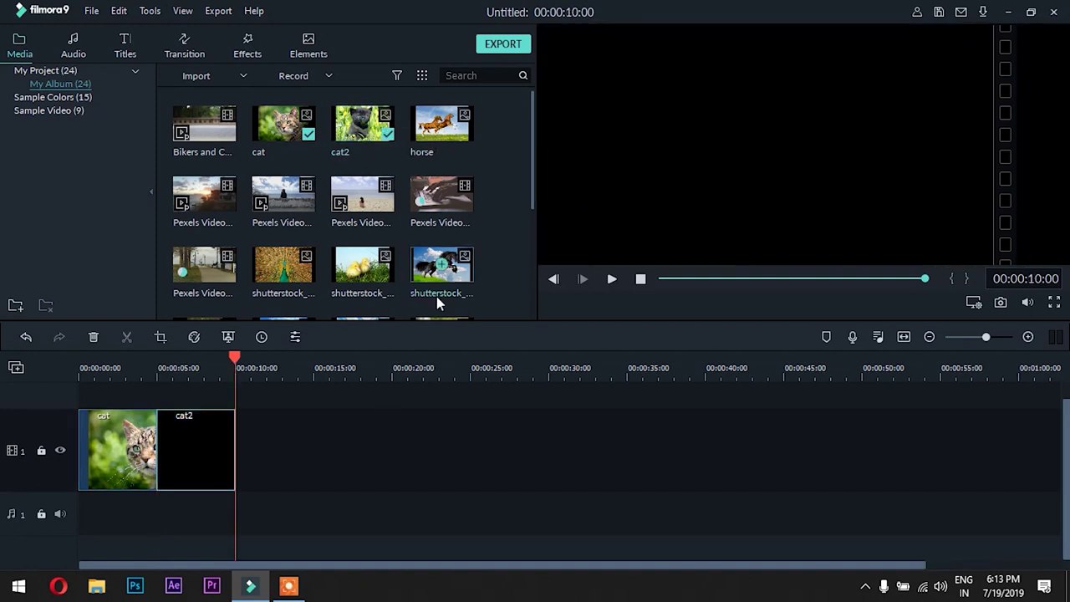
pyautogui.moveTo(432, 136); pyautogui.dragTo(345, 426)
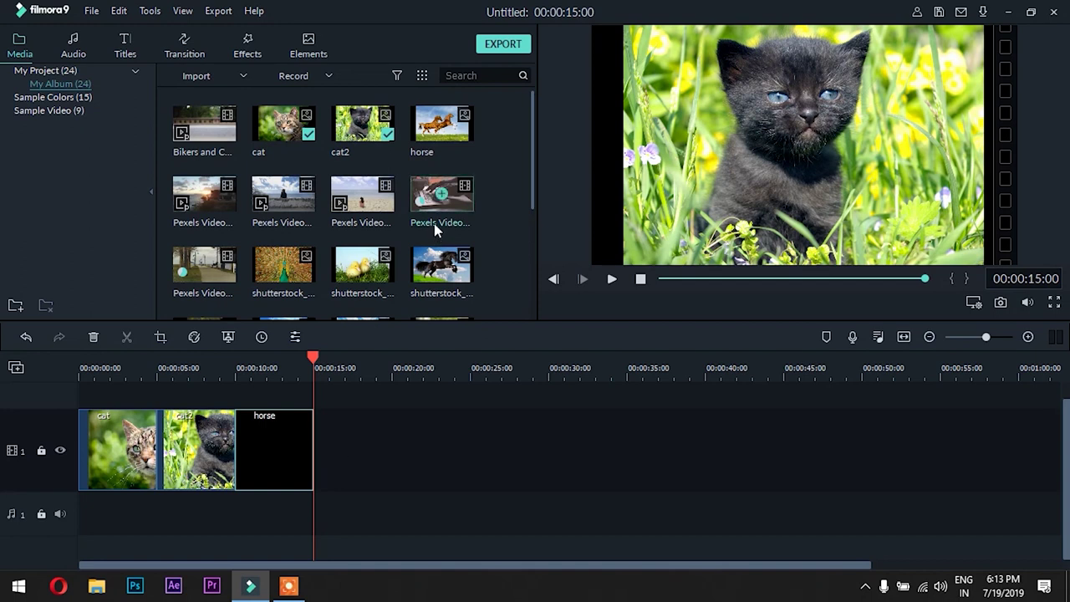
pyautogui.click(284, 266)
pyautogui.moveTo(531, 176); pyautogui.dragTo(532, 217)
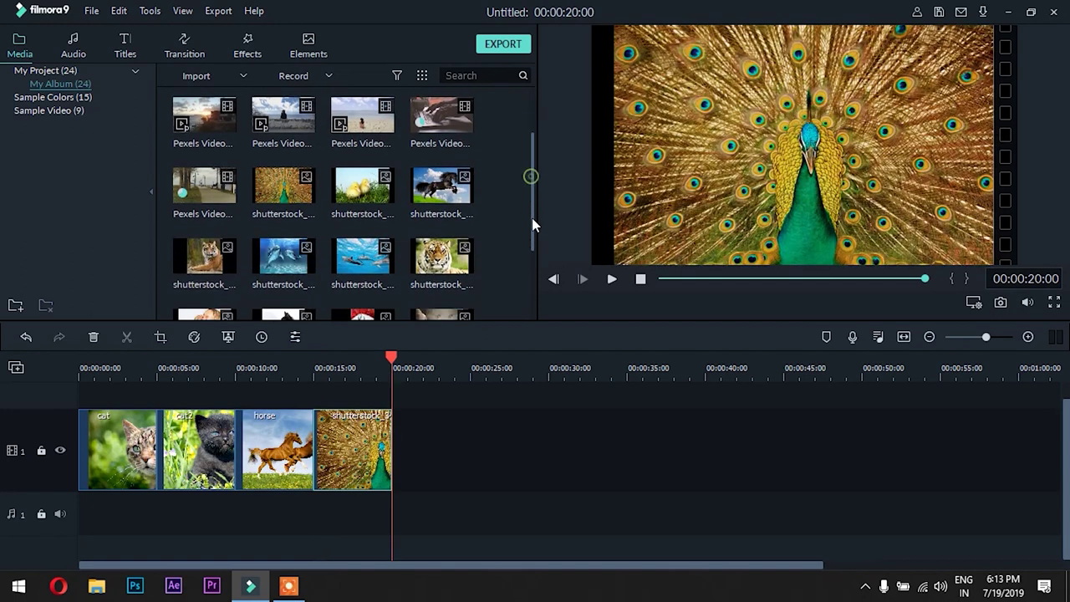
pyautogui.moveTo(424, 201); pyautogui.dragTo(394, 457)
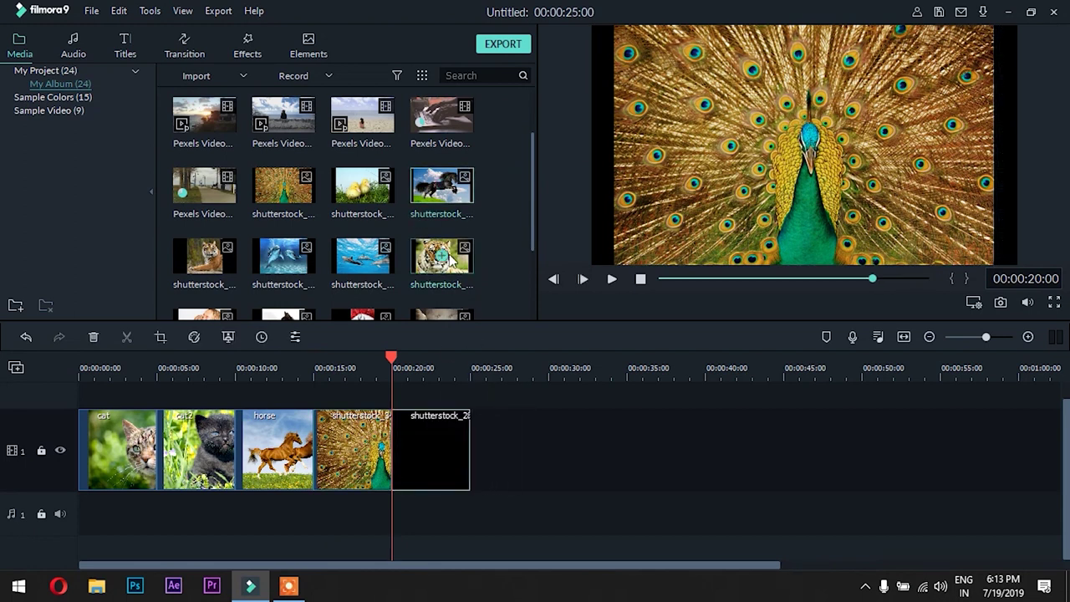
pyautogui.moveTo(351, 265); pyautogui.dragTo(473, 465)
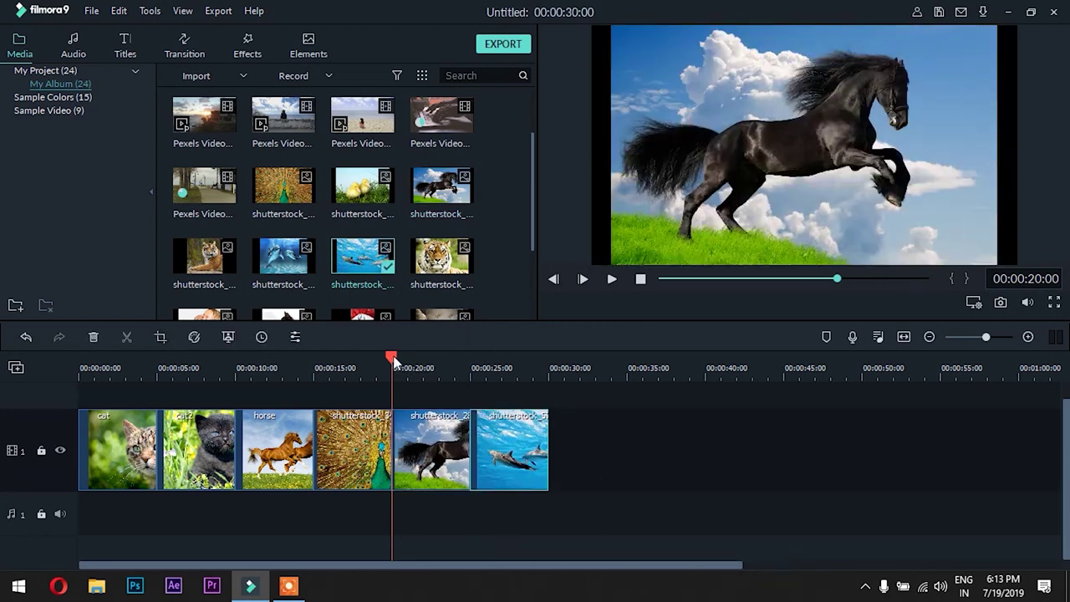
# Move the playhead to about 25 seconds, to about 15 seconds, and back to the start of the timeline
pyautogui.moveTo(393, 361); pyautogui.dragTo(471, 364)
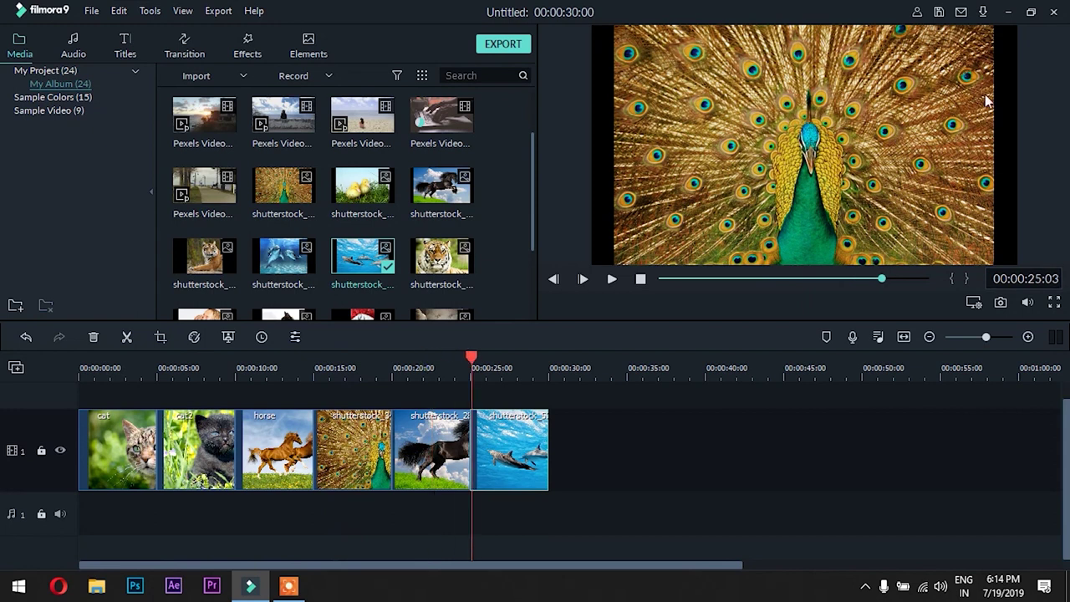
pyautogui.click(314, 368)
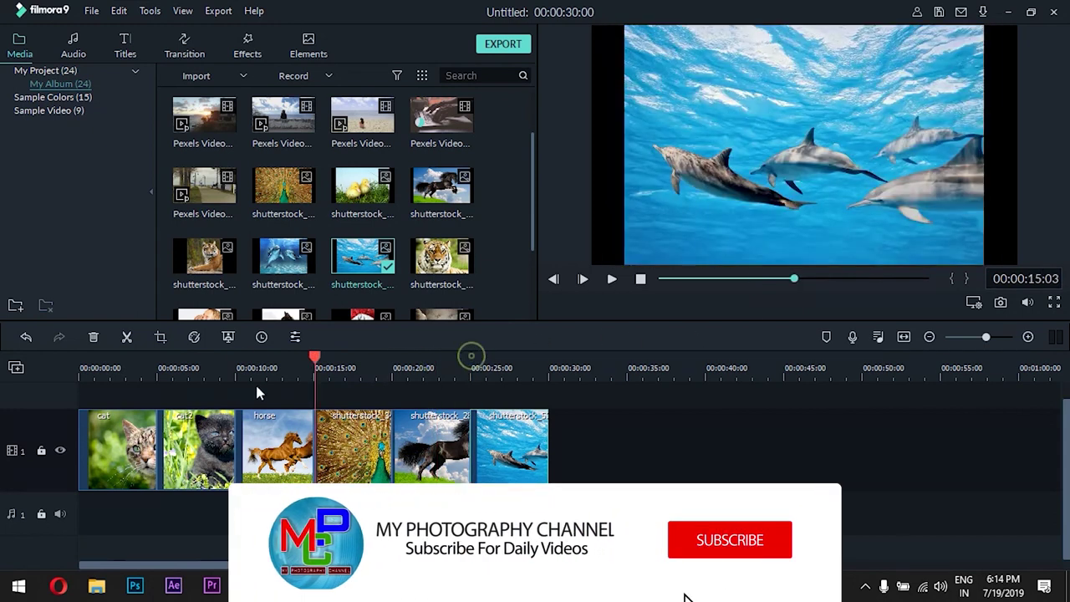
pyautogui.click(81, 372)
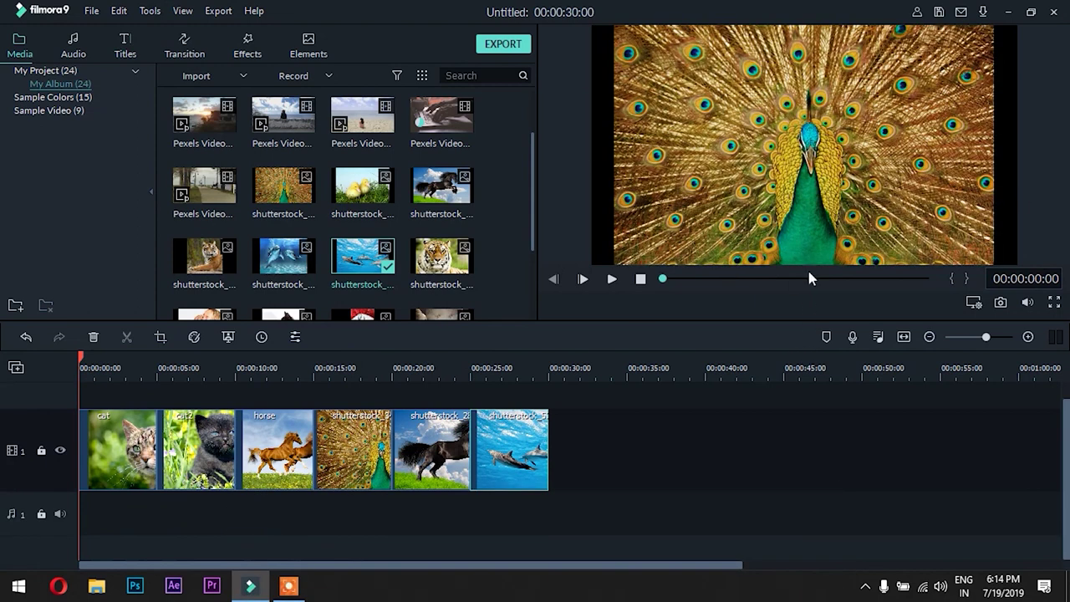
# Play the picture sequence from the start, pausing and resuming it, and leave playback paused near 20 seconds
pyautogui.click(611, 281)
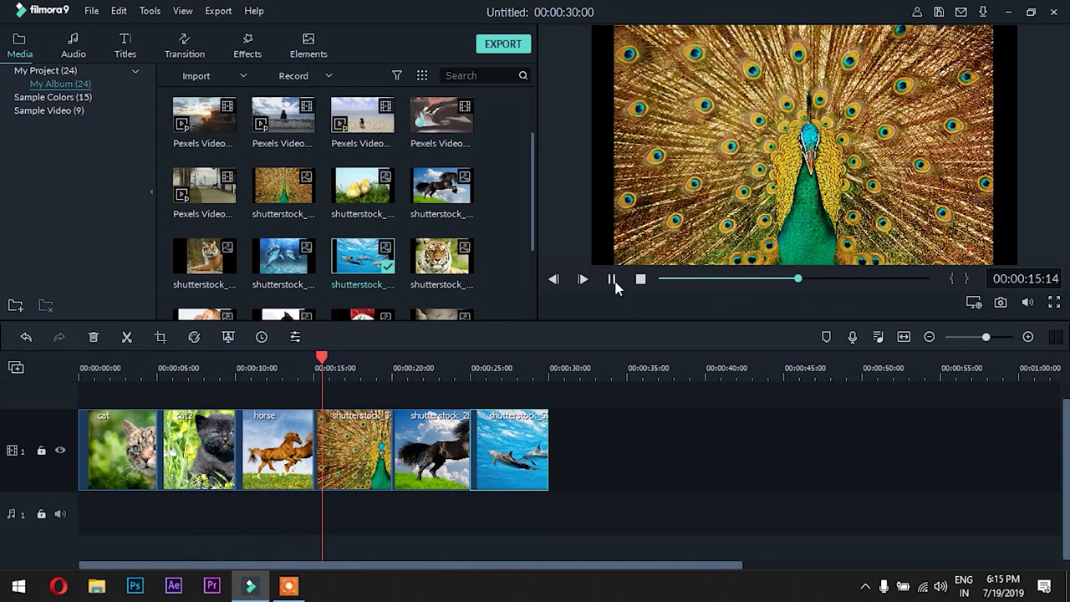
pyautogui.click(611, 279)
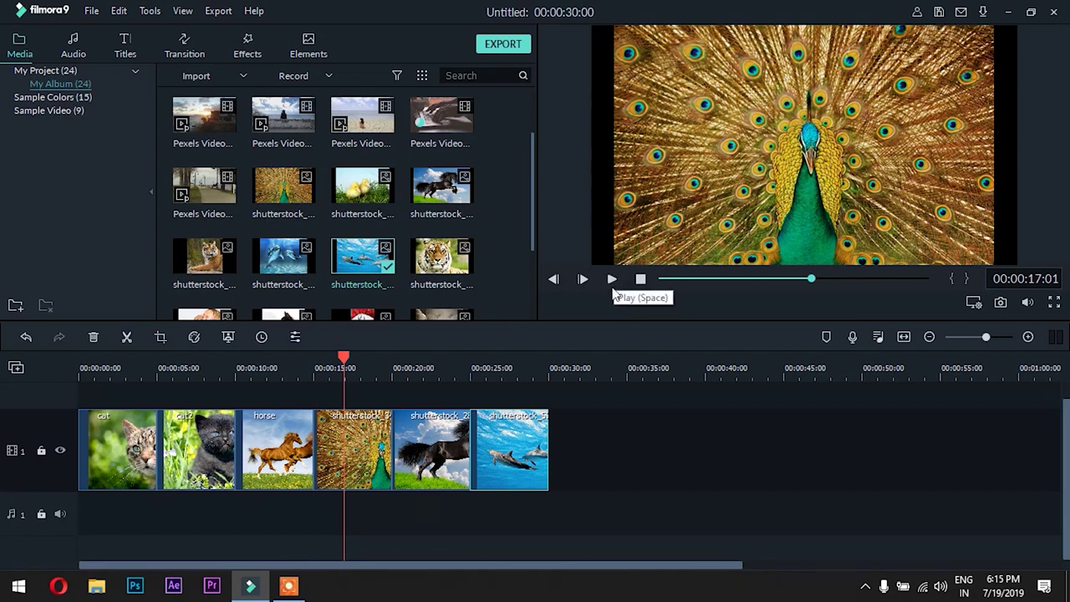
pyautogui.press('space')
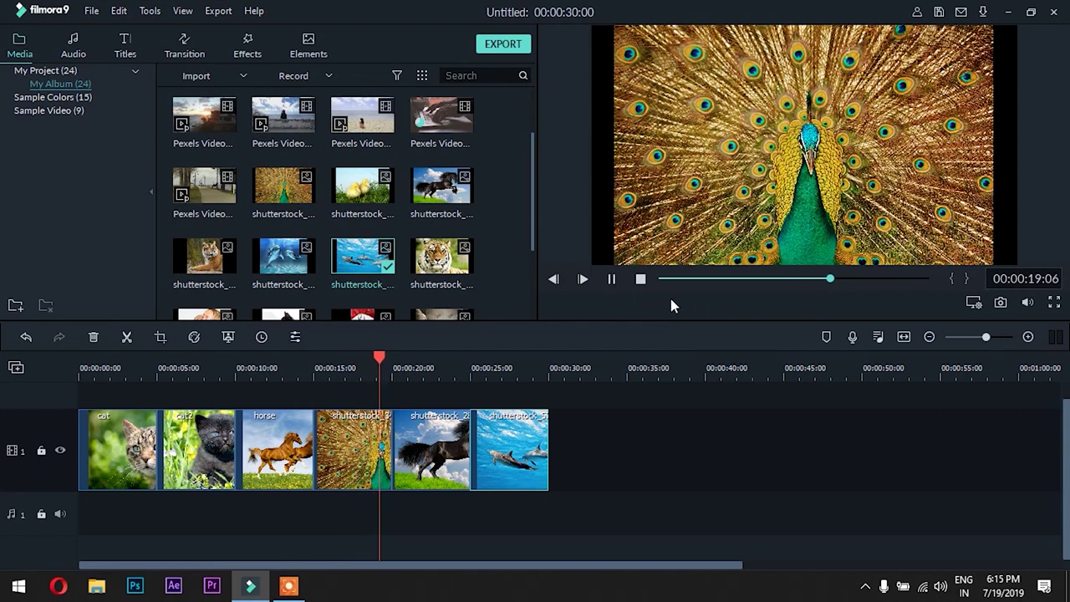
pyautogui.press('space')
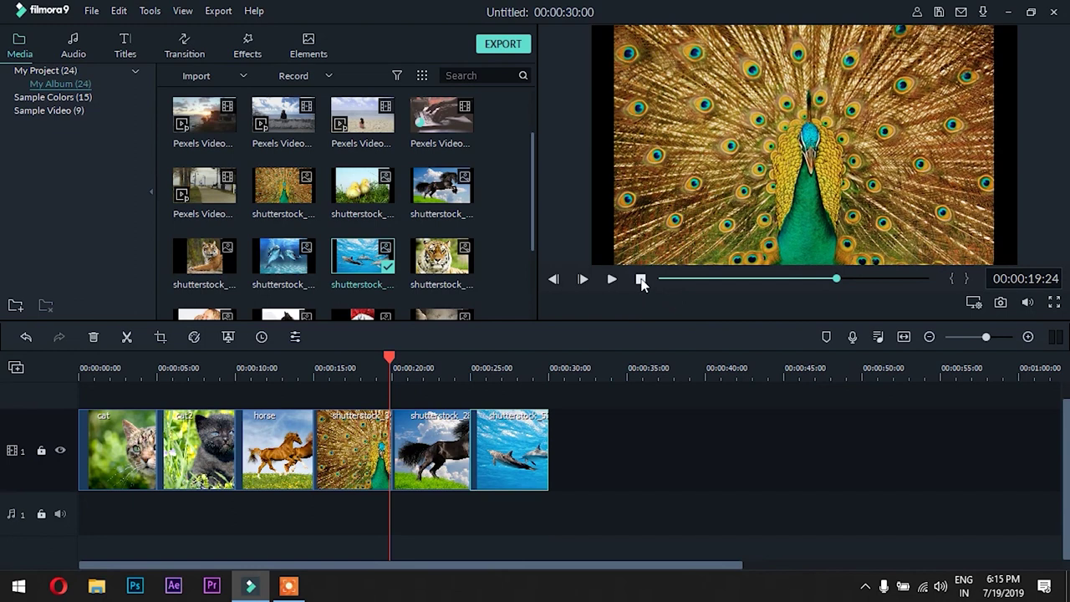
# Stop playback, replay the picture sequence from the start, and pause it on the first cat picture
pyautogui.click(640, 279)
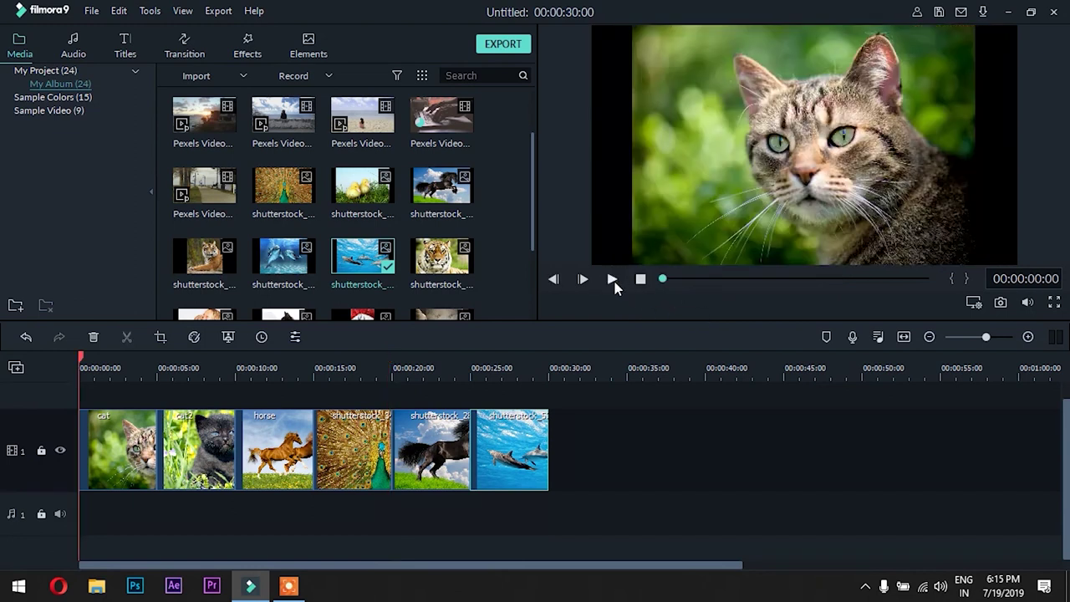
pyautogui.click(611, 282)
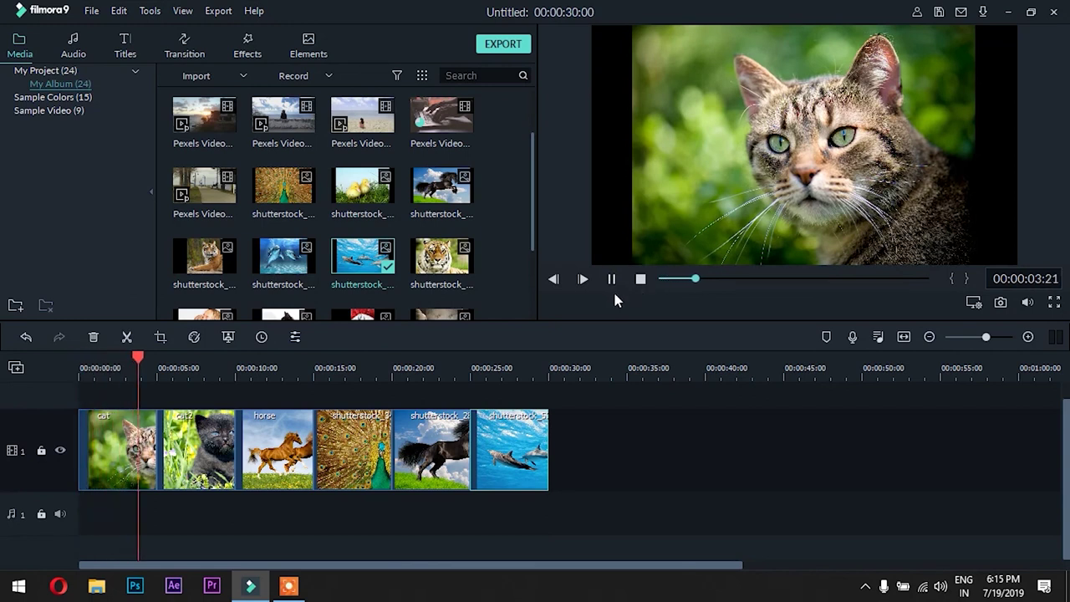
pyautogui.click(613, 289)
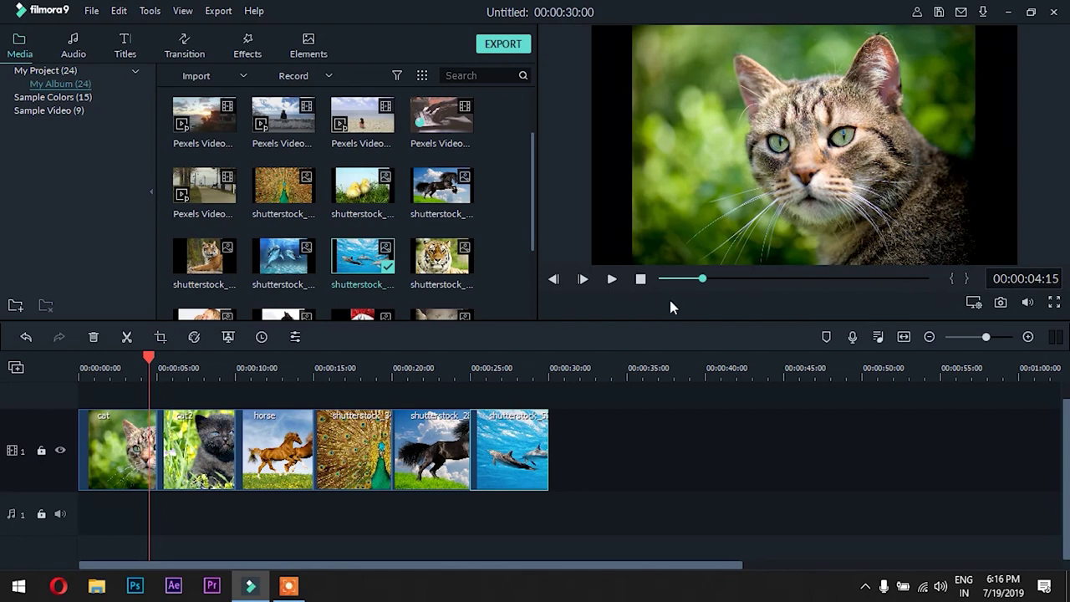
# Scrub the preview forward through the picture sequence and return the playhead to the start
pyautogui.moveTo(702, 280)
pyautogui.mouseDown()
pyautogui.moveTo(721, 280)
pyautogui.moveTo(681, 280)
pyautogui.moveTo(888, 282)
pyautogui.moveTo(698, 282)
pyautogui.mouseUp()
pyautogui.moveTo(906, 280); pyautogui.dragTo(659, 288)
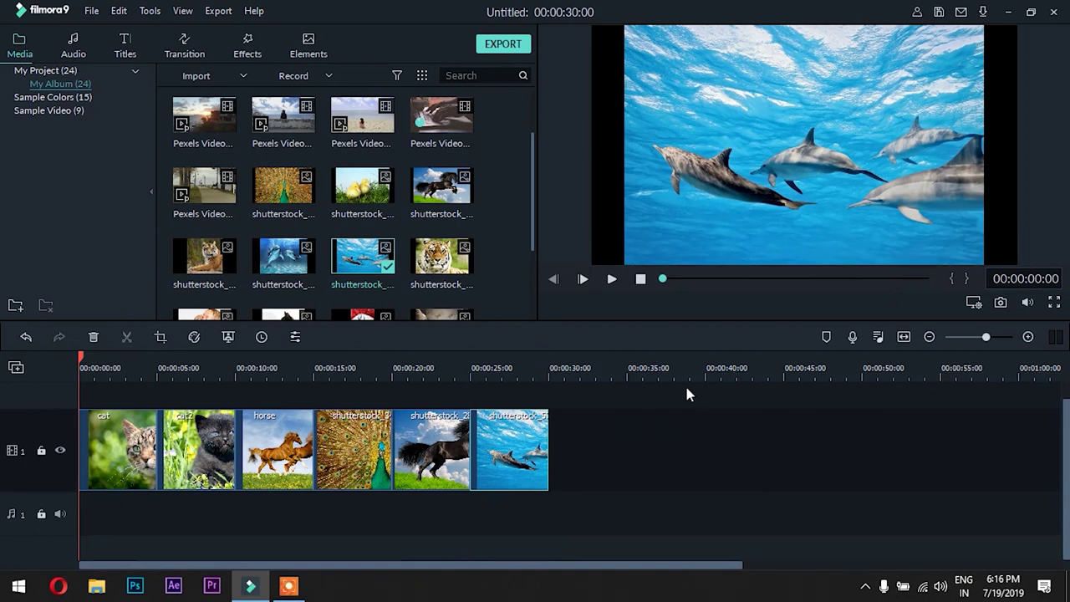
pyautogui.click(443, 418)
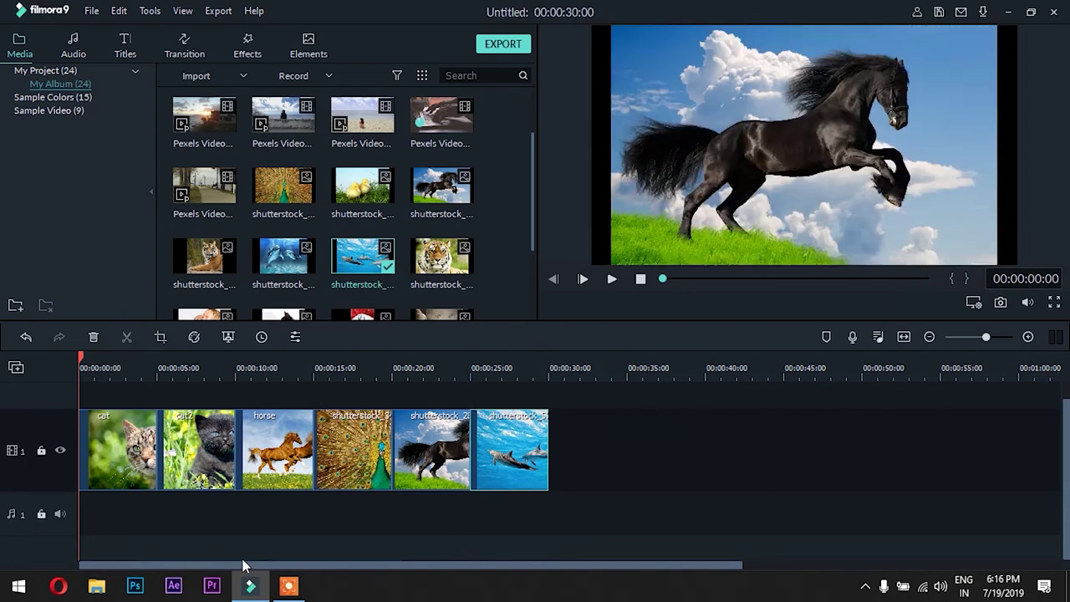
# Zoom the timeline in to frame-level detail and back out until all six pictures fit in view
pyautogui.click(1028, 336)
pyautogui.click(1028, 337)
pyautogui.click(1028, 337)
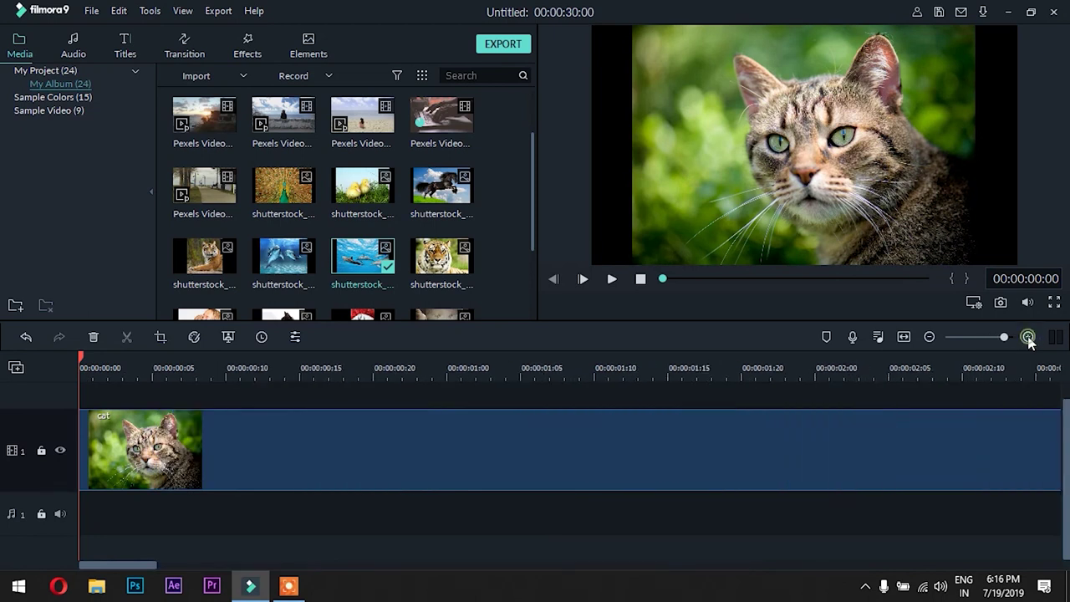
pyautogui.click(929, 337)
pyautogui.click(929, 337)
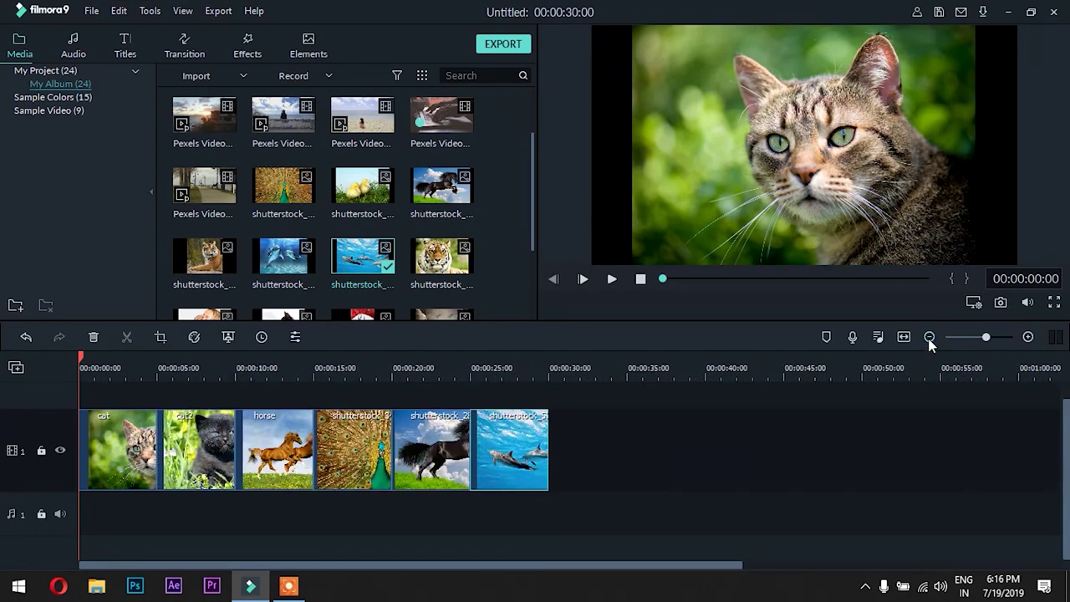
pyautogui.click(929, 337)
# Zoom the timeline in and out once more, and fit the whole picture sequence to the timeline width
pyautogui.click(1028, 337)
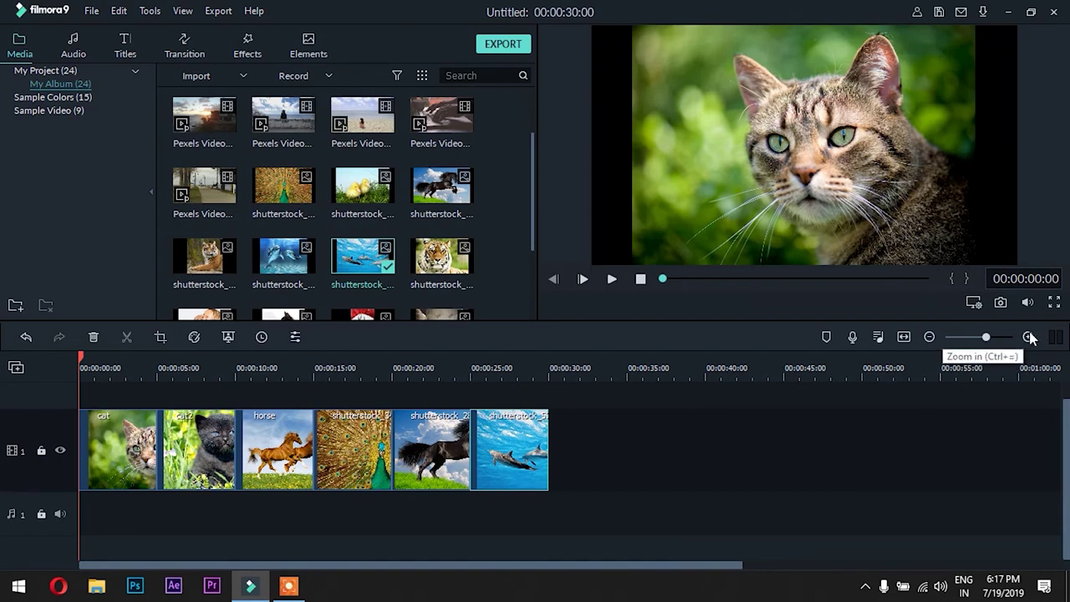
pyautogui.click(1028, 337)
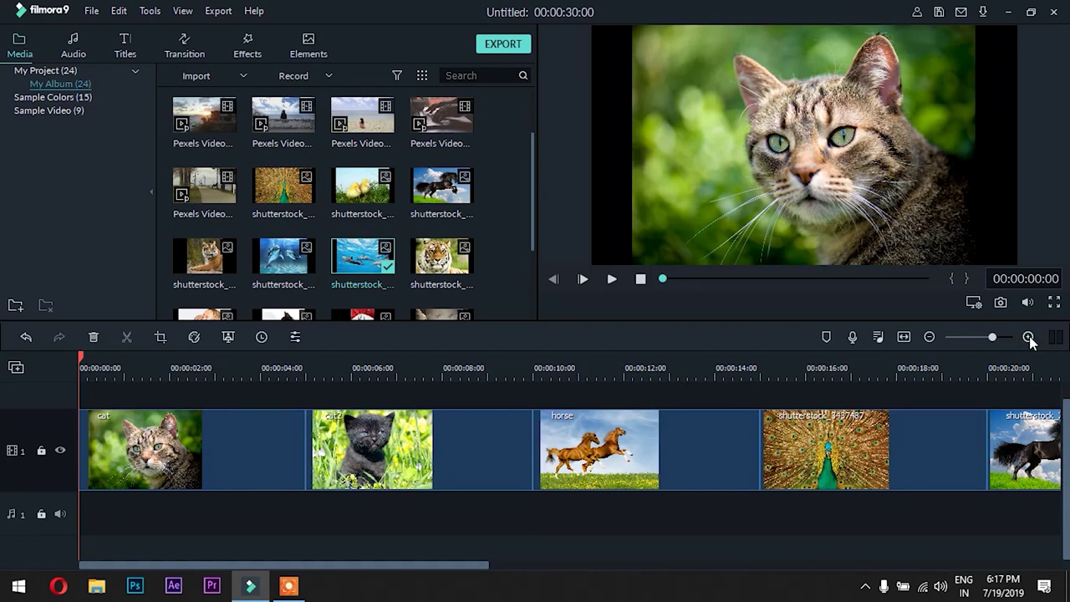
pyautogui.click(1028, 337)
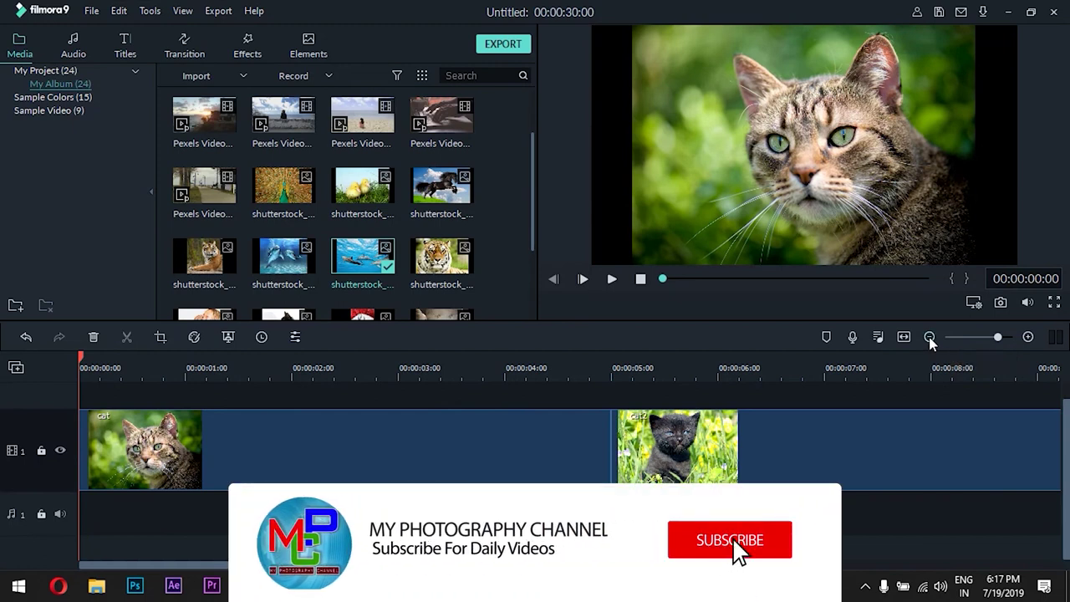
pyautogui.click(930, 337)
pyautogui.click(929, 336)
pyautogui.click(930, 336)
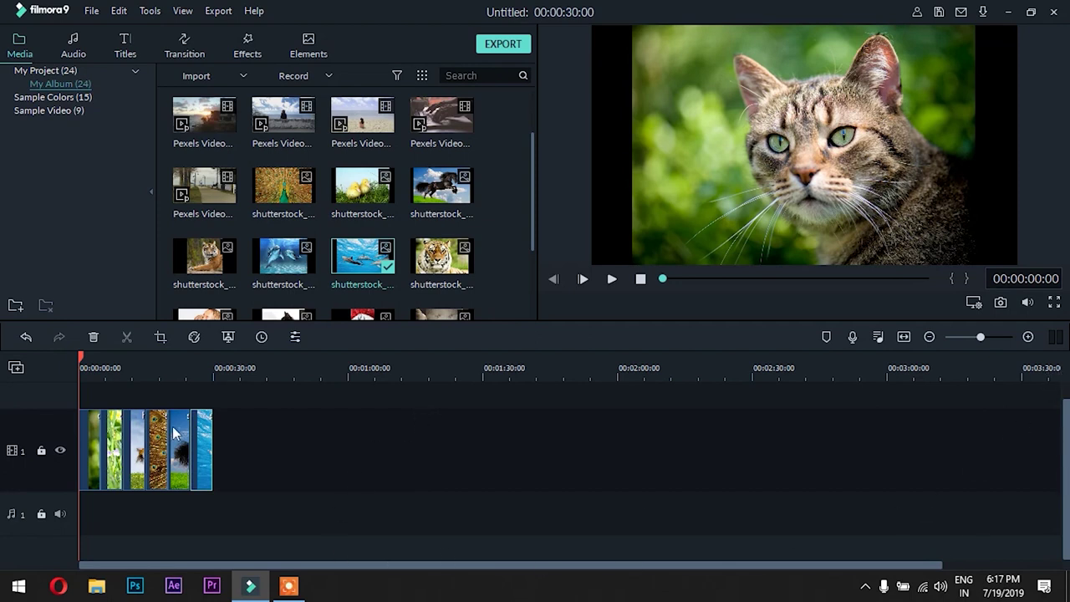
pyautogui.click(903, 337)
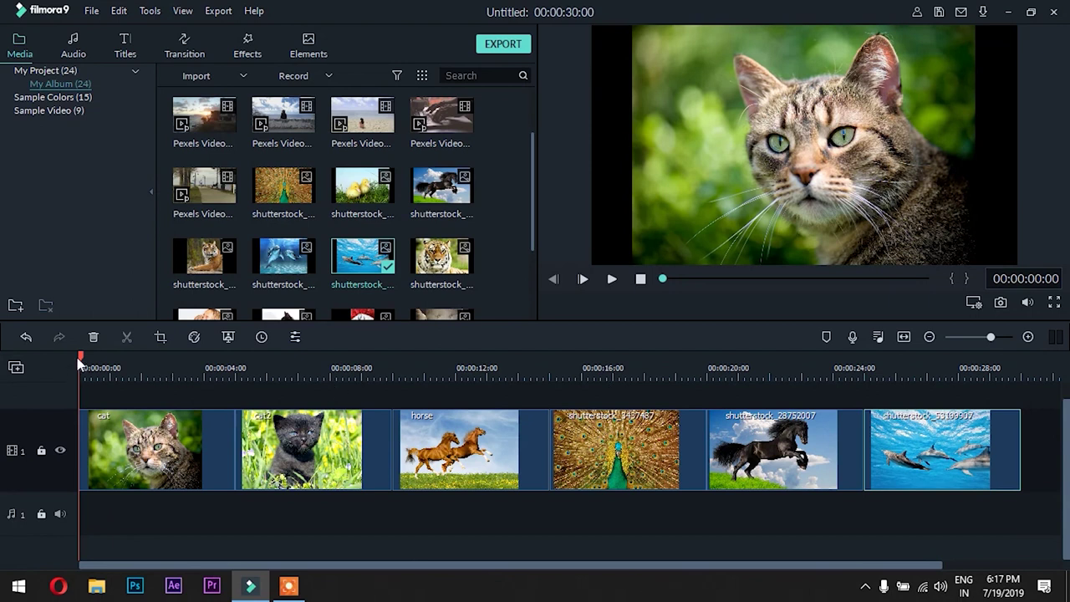
# Scrub the playhead along the timeline ruler and leave it at 9 seconds, over the cat2 picture
pyautogui.moveTo(81, 361); pyautogui.dragTo(35, 360)
pyautogui.moveTo(358, 377); pyautogui.dragTo(685, 320)
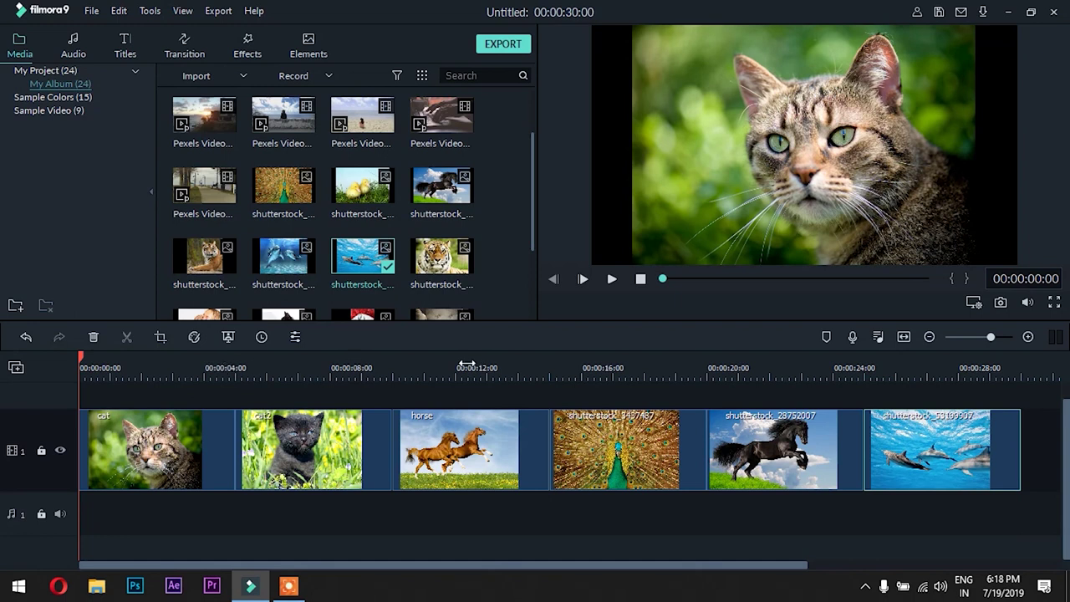
pyautogui.moveTo(472, 365); pyautogui.dragTo(361, 355)
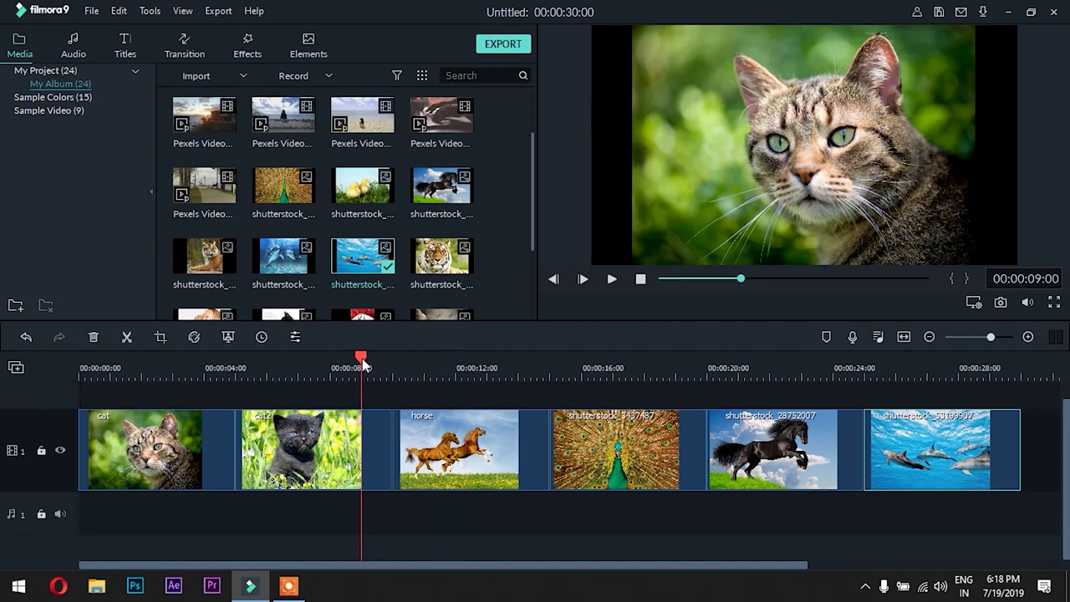
# Set the playhead position timecode to 00:00:10:00
pyautogui.click(1034, 279)
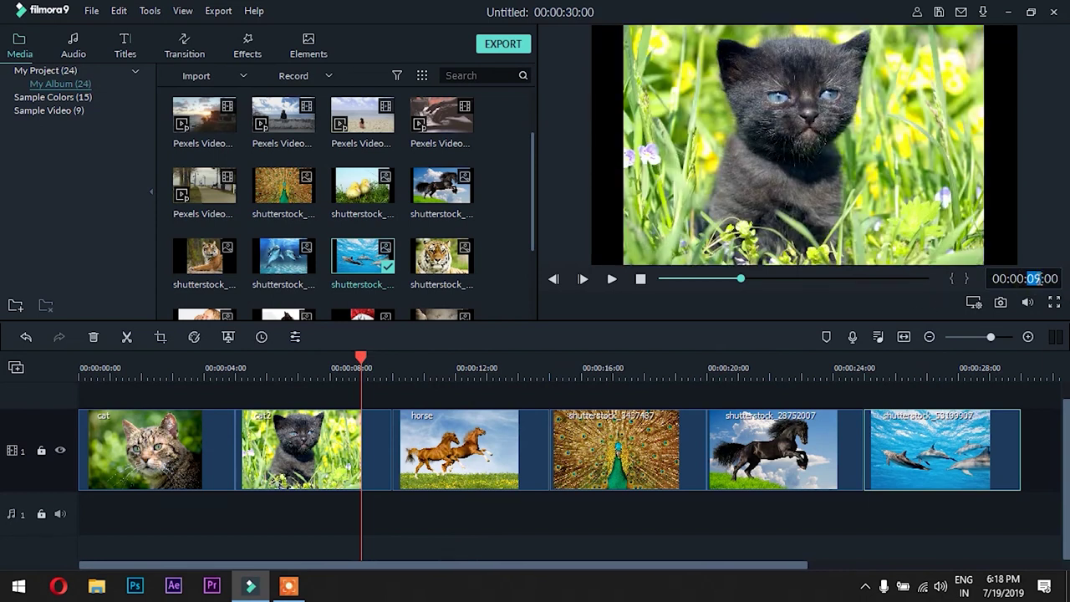
pyautogui.write('10')
pyautogui.press('Return')
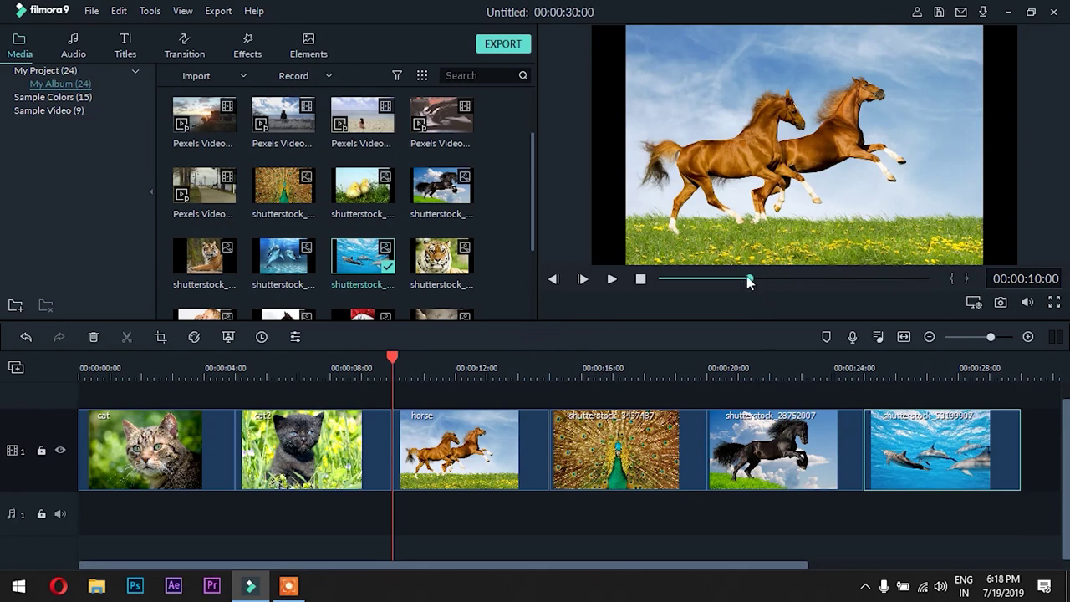
# Return the playhead to the start of the timeline and advance it frame by frame to 00:00:01:00
pyautogui.moveTo(747, 278); pyautogui.dragTo(664, 279)
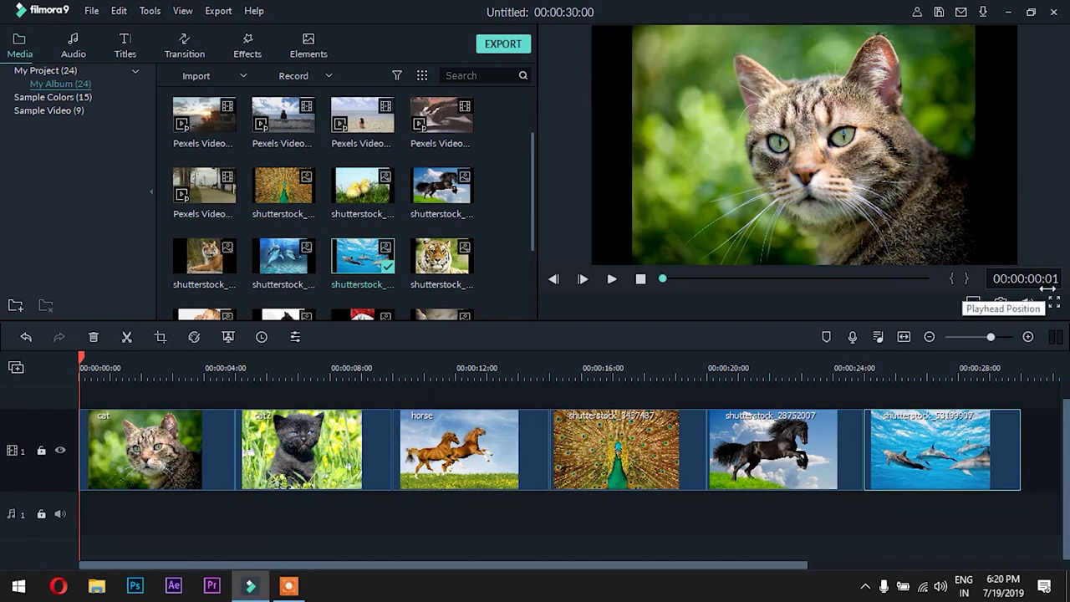
pyautogui.press('Right')
pyautogui.press('Right')
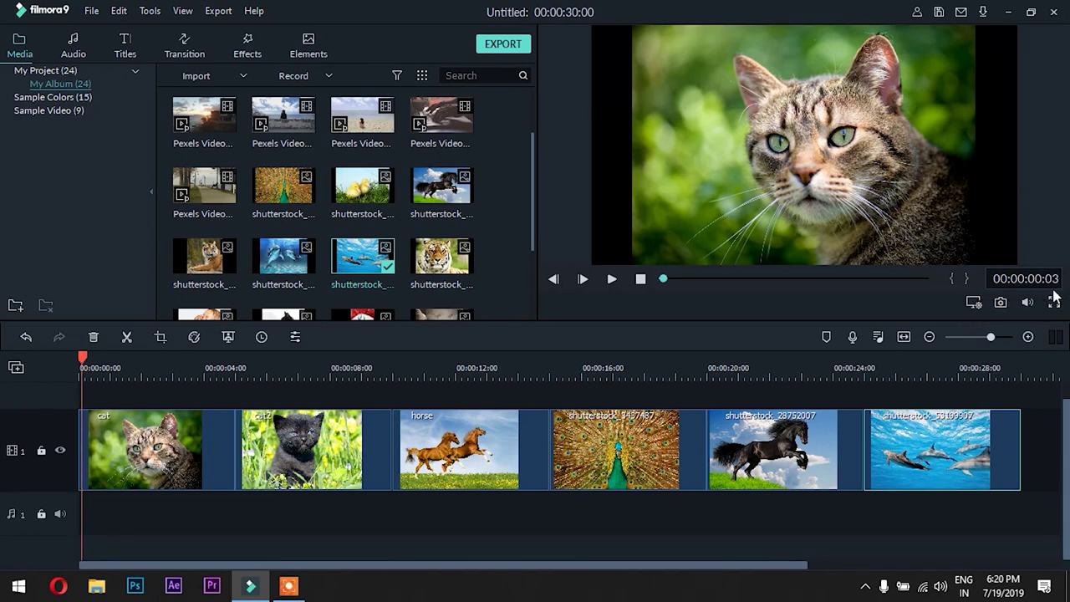
pyautogui.press('Right')
pyautogui.press('Right')
pyautogui.press('Right')
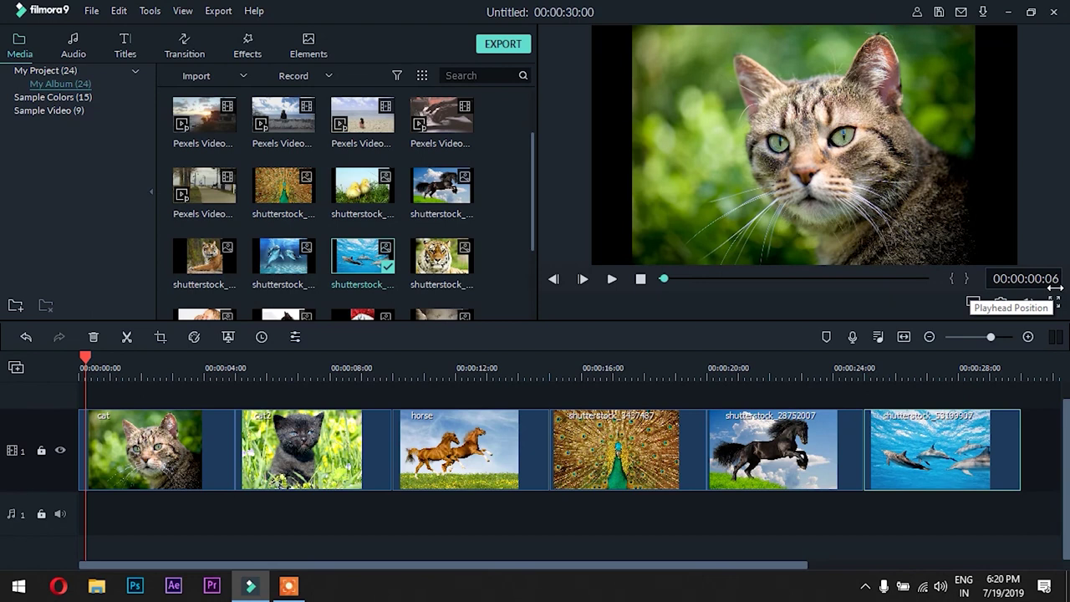
pyautogui.press('Right')
pyautogui.press('Right')
pyautogui.press('Right')
pyautogui.press('Right')
pyautogui.press('Right')
pyautogui.press('Right')
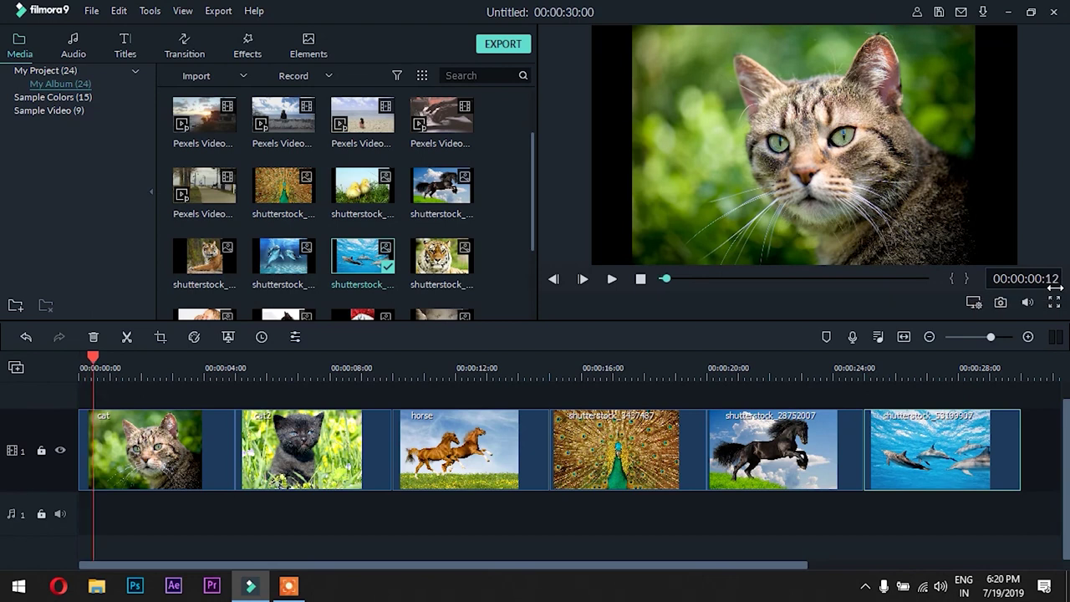
pyautogui.press('Right')
pyautogui.press('Right')
pyautogui.press('Right')
pyautogui.press('Right')
pyautogui.press('Right')
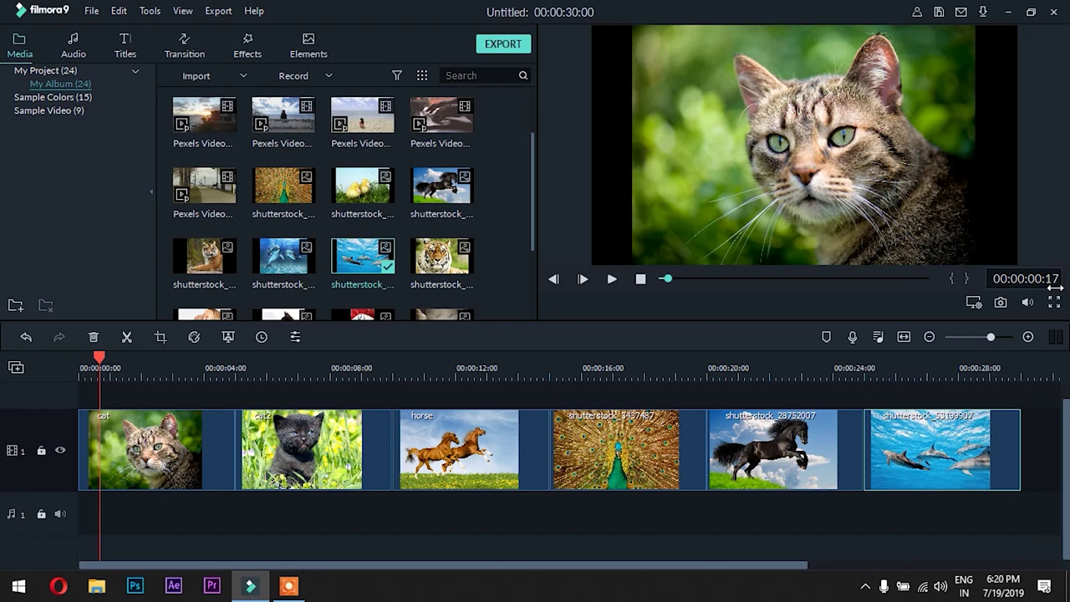
pyautogui.press('Right')
pyautogui.press('Right')
pyautogui.press('Right')
pyautogui.press('Right')
pyautogui.press('Right')
pyautogui.press('Right')
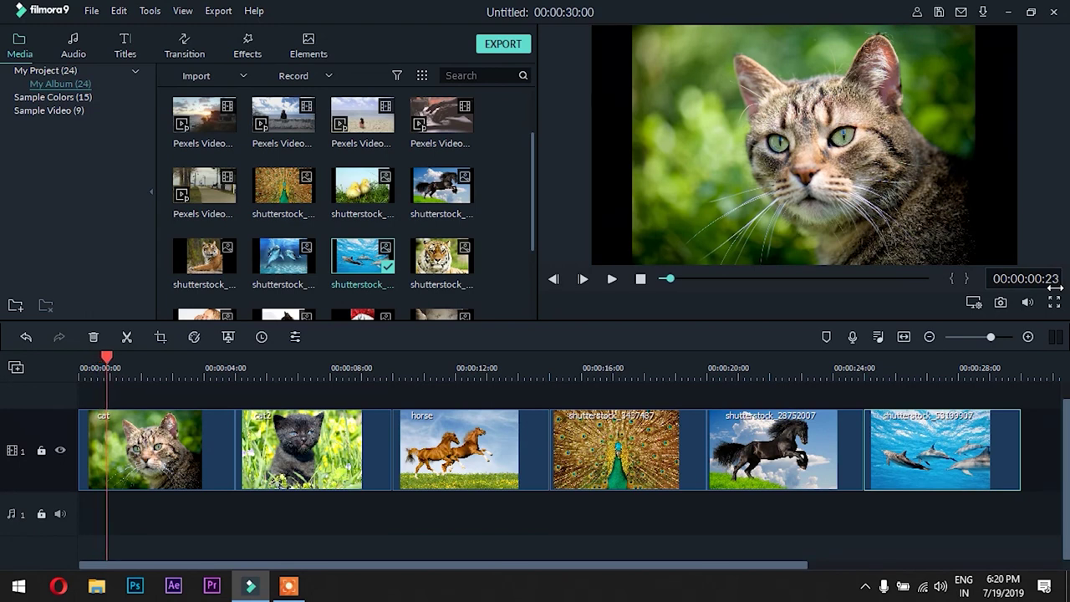
pyautogui.press('Right')
pyautogui.press('Right')
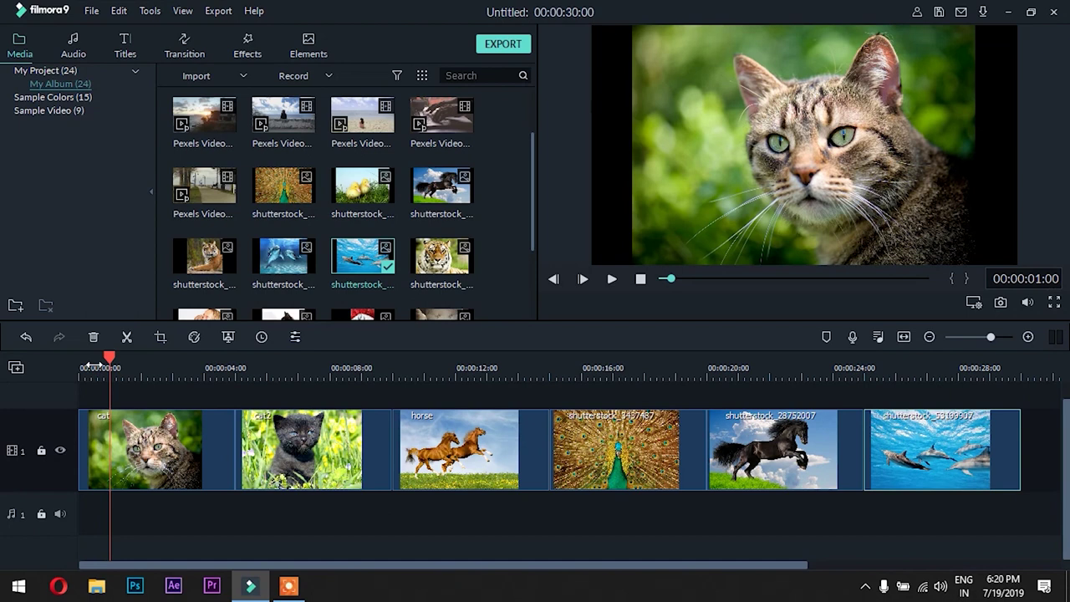
# Advance the playhead several more frames past the one-second mark, and jump back to the start of the timeline
pyautogui.press('Right')
pyautogui.press('Right')
pyautogui.press('Right')
pyautogui.press('Right')
pyautogui.press('Right')
pyautogui.press('Right')
pyautogui.press('Right')
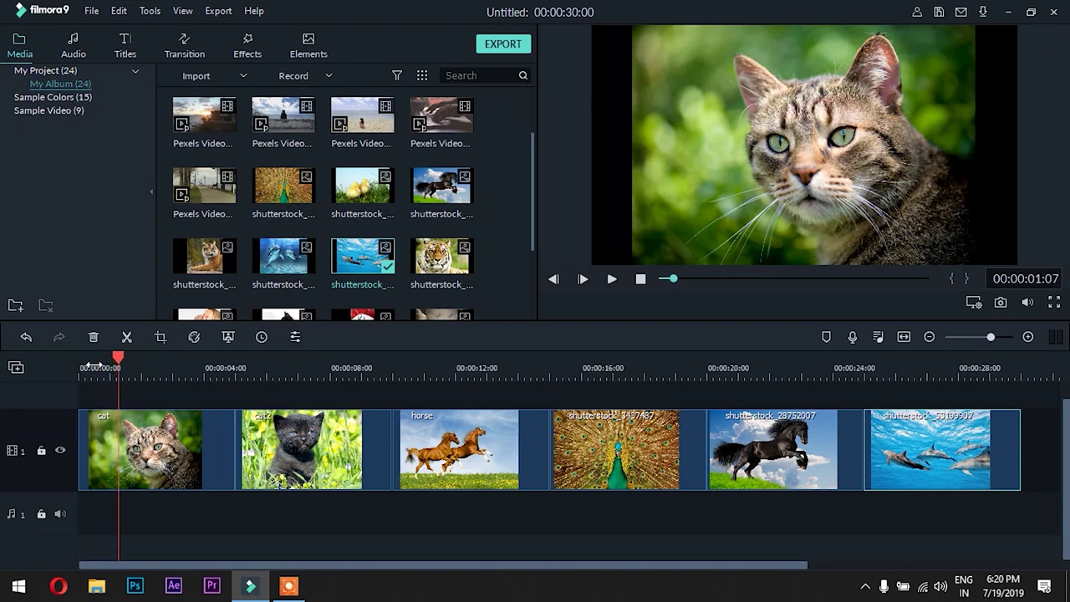
pyautogui.press('Right')
pyautogui.press('Home')
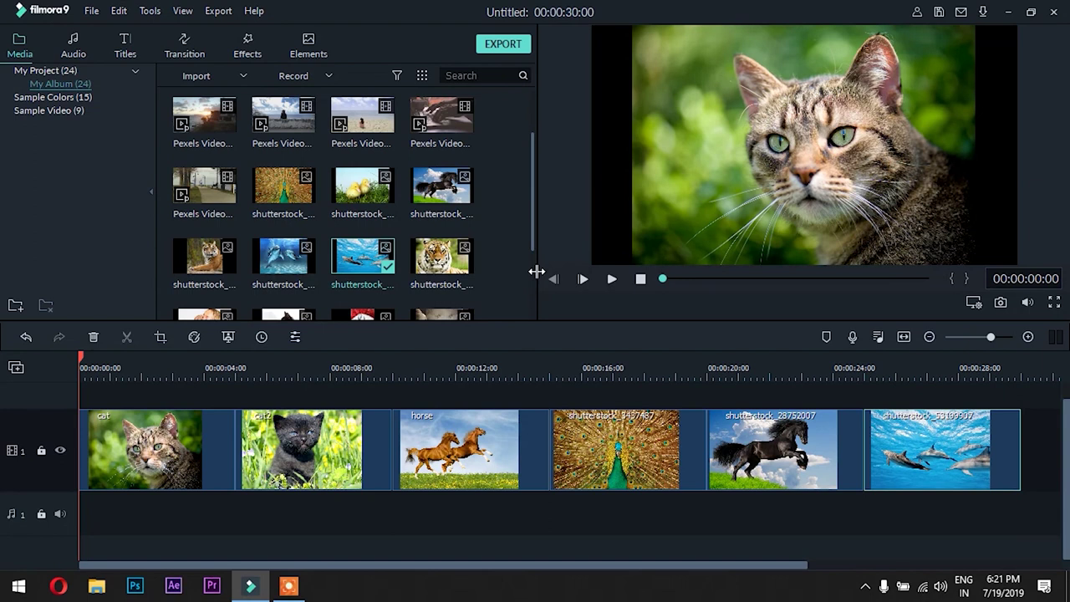
# Enlarge the preview area, watch the picture sequence in full screen, and exit and stop playback
pyautogui.moveTo(536, 272); pyautogui.dragTo(499, 274)
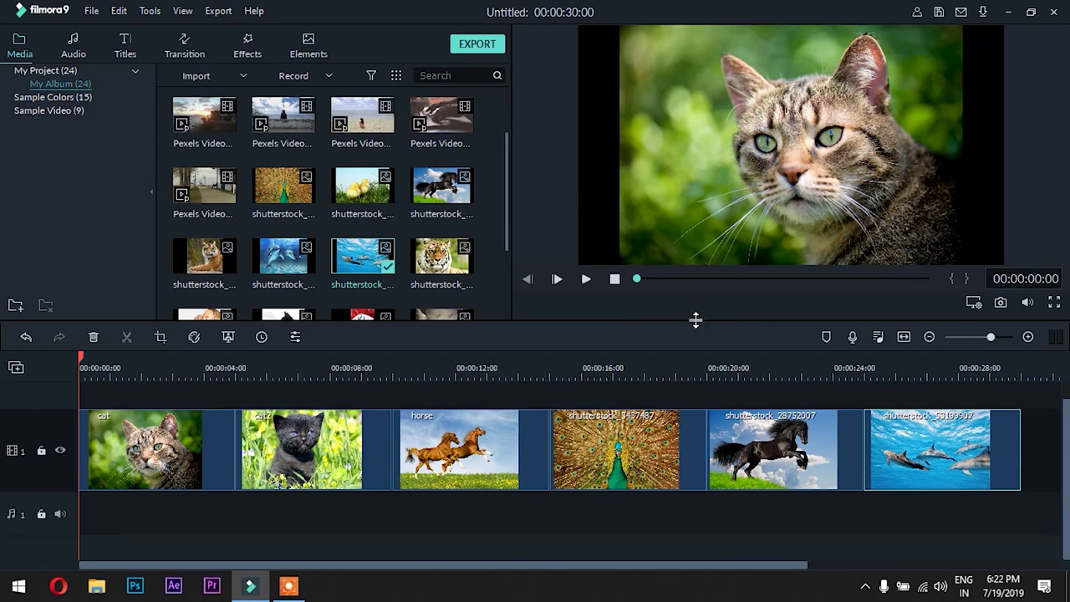
pyautogui.moveTo(696, 319); pyautogui.dragTo(701, 366)
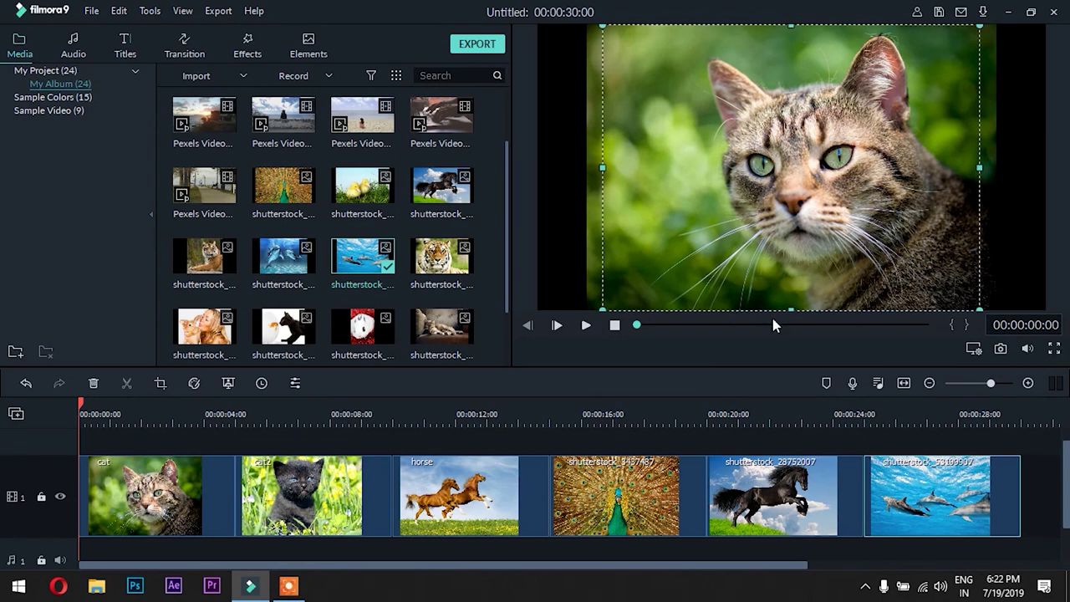
pyautogui.click(1054, 350)
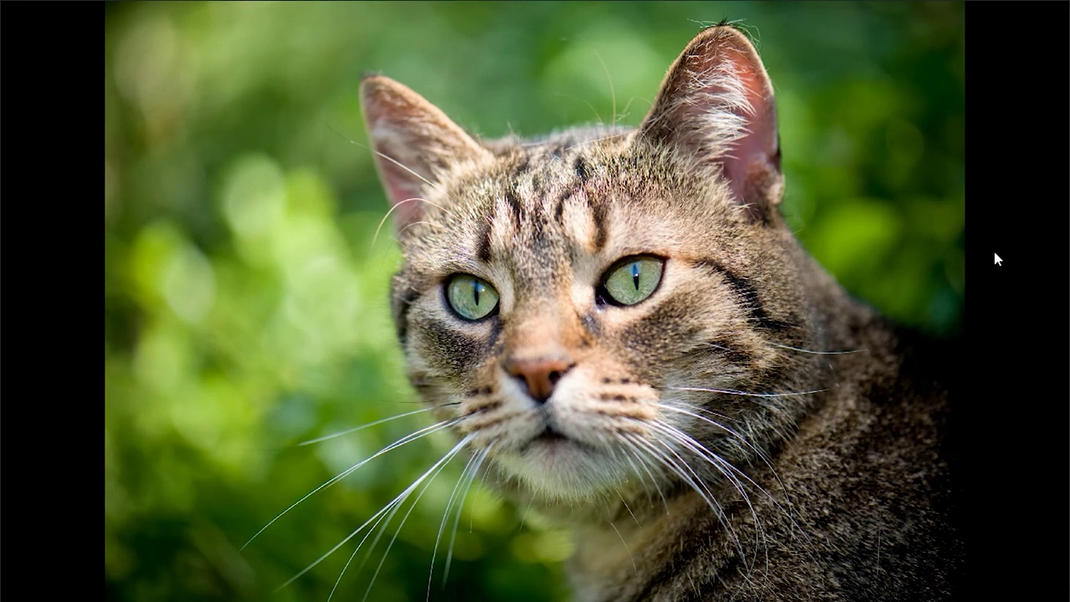
pyautogui.press('Escape')
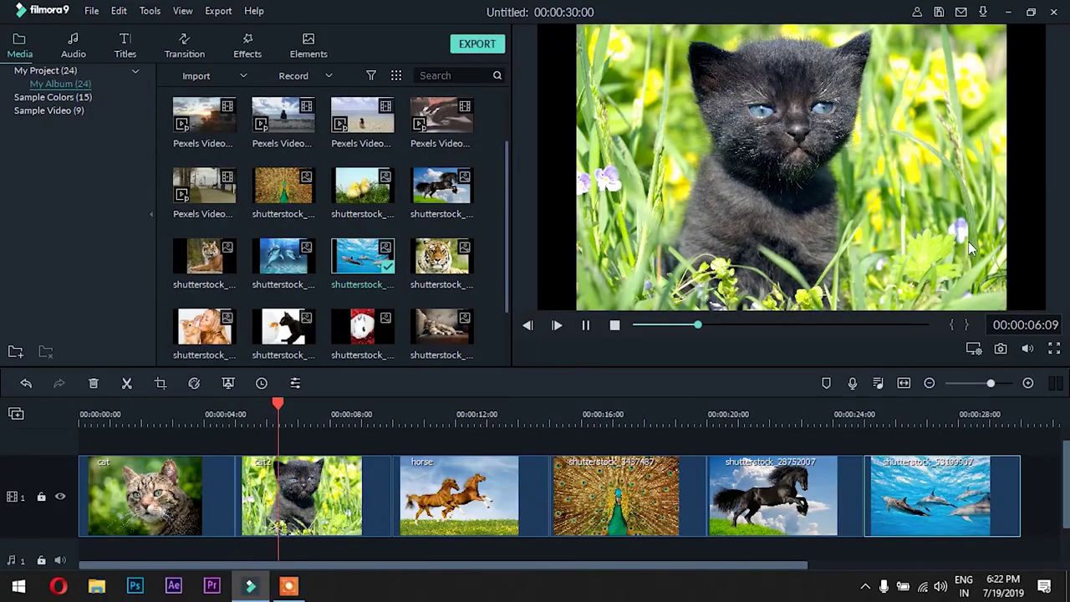
pyautogui.click(615, 325)
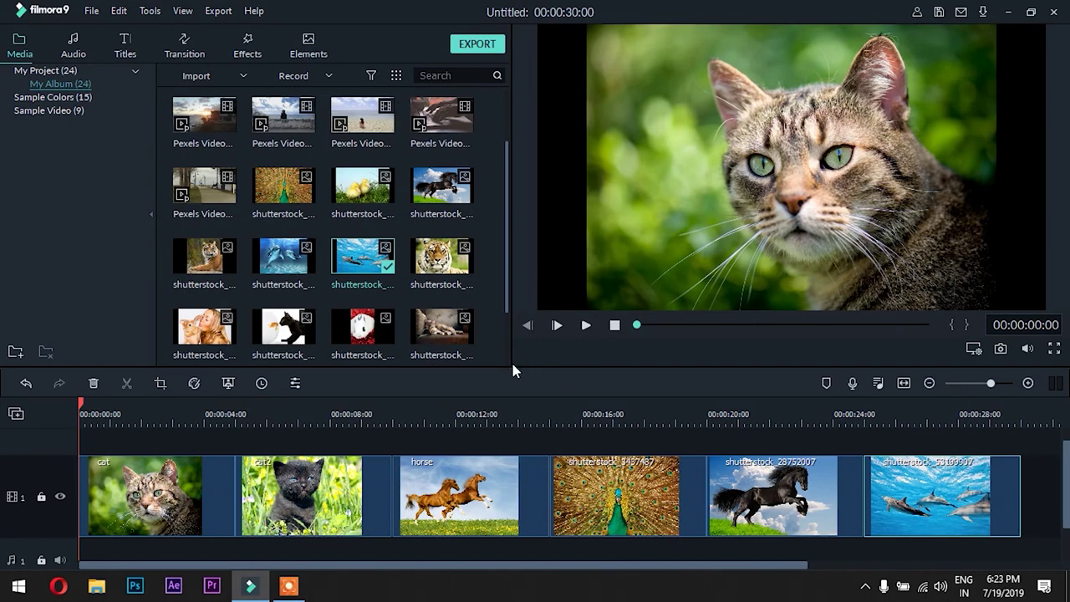
# Resize the workspace so the media library is wider and the preview area smaller
pyautogui.moveTo(511, 363); pyautogui.dragTo(591, 335)
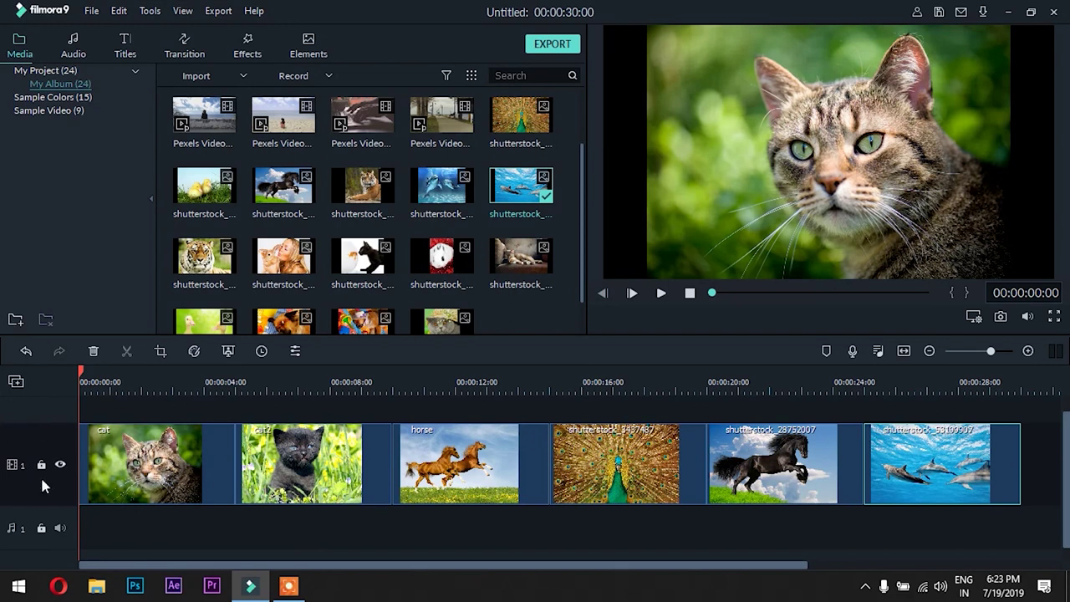
# Add a second video track, and place the two-dolphins picture at the timeline start on a new third video track
pyautogui.rightClick(22, 425)
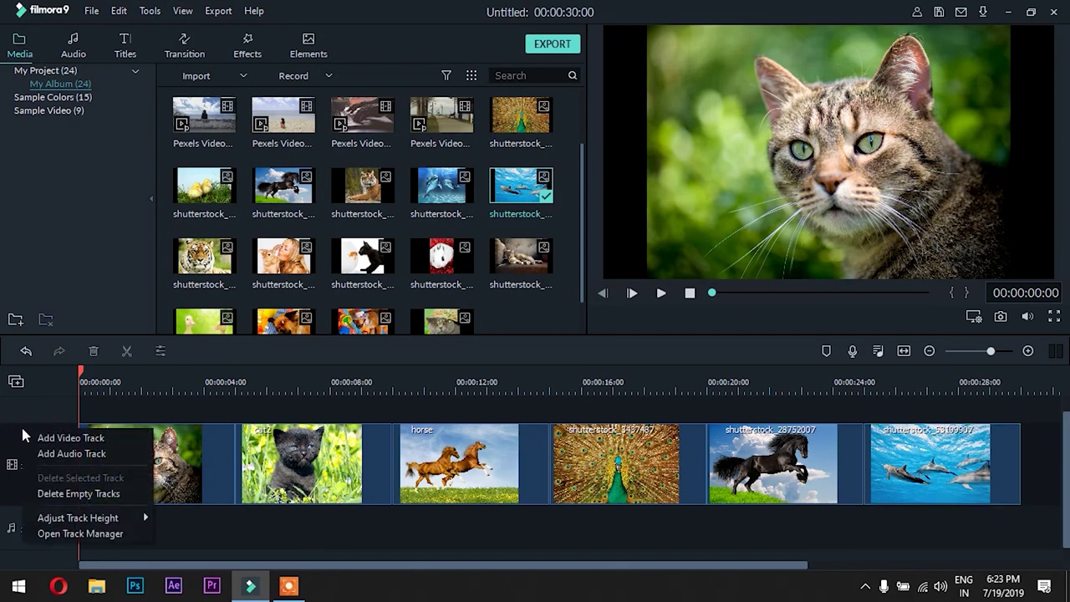
pyautogui.click(43, 440)
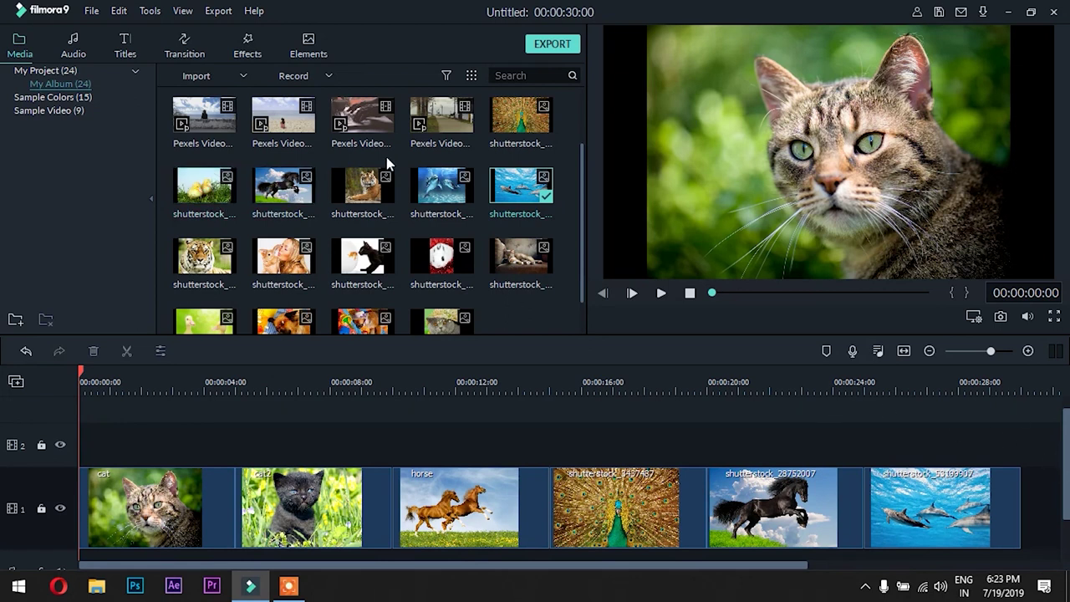
pyautogui.click(435, 199)
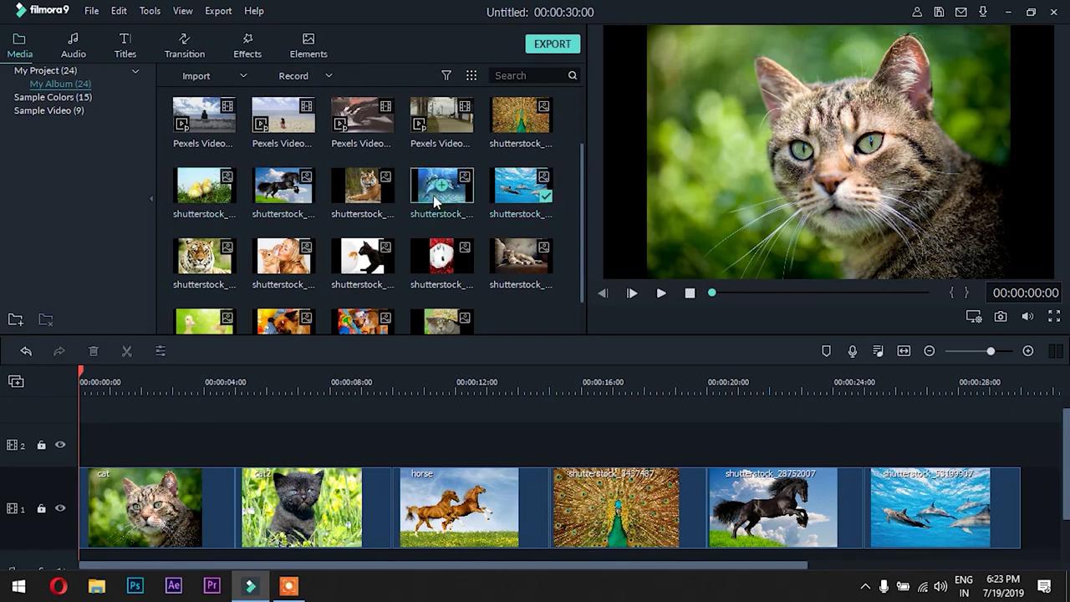
pyautogui.moveTo(423, 208); pyautogui.dragTo(79, 408)
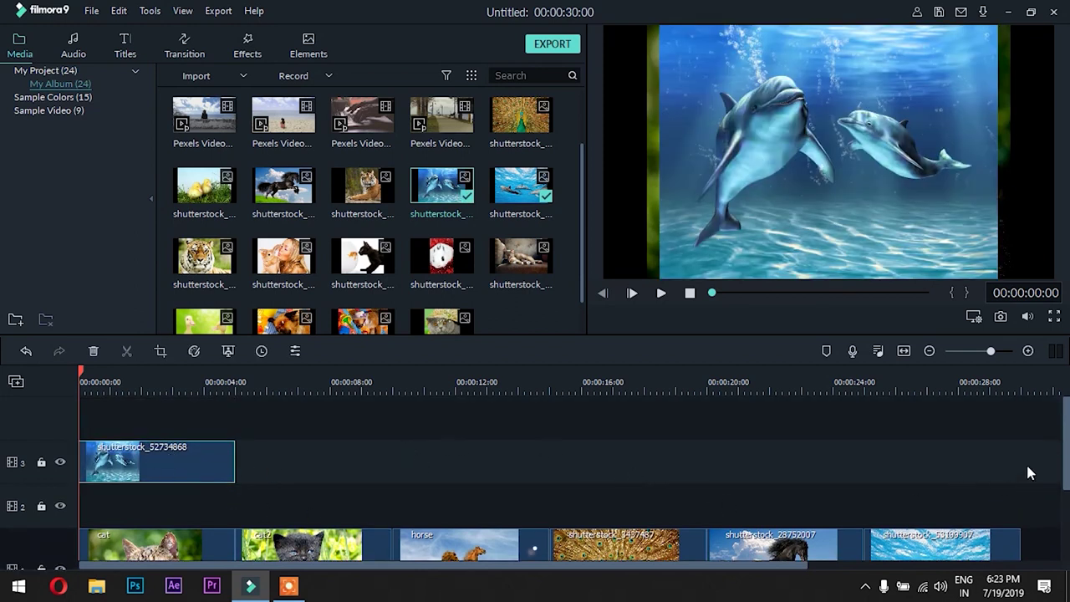
# Use the Track Manager to add one video track above video track 1 and one audio track above audio track 1
pyautogui.moveTo(1067, 439); pyautogui.dragTo(1067, 458)
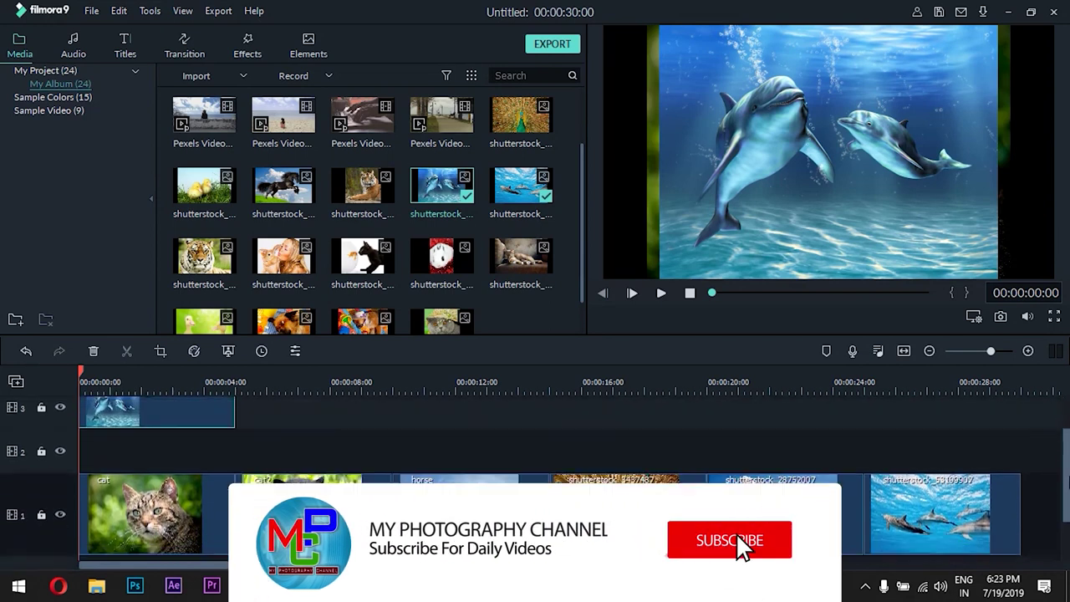
pyautogui.scroll(-2, 1067, 458)
pyautogui.scroll(3, 1066, 458)
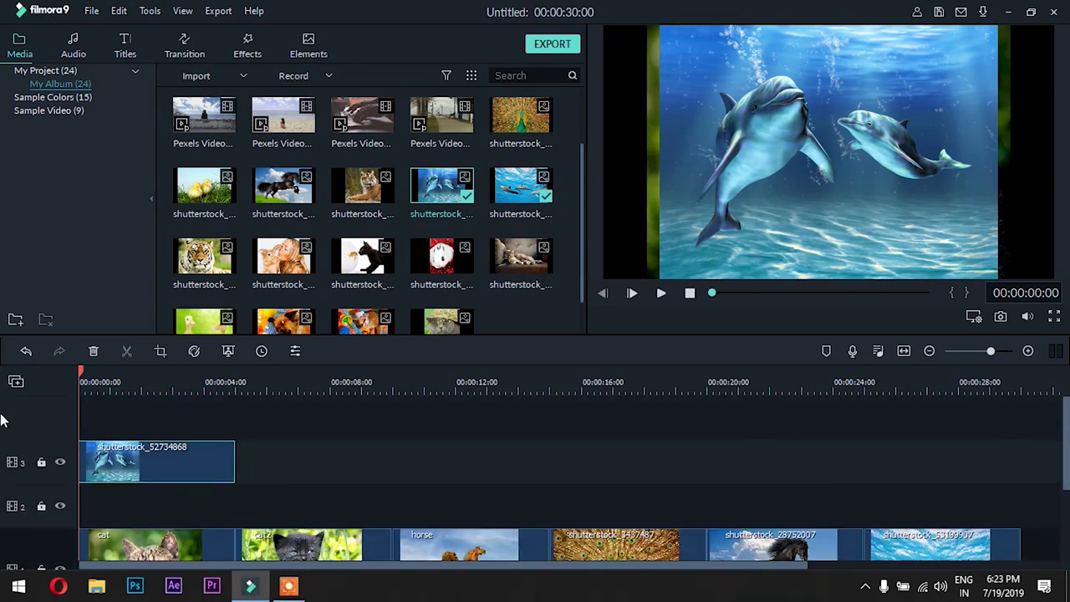
pyautogui.click(32, 421)
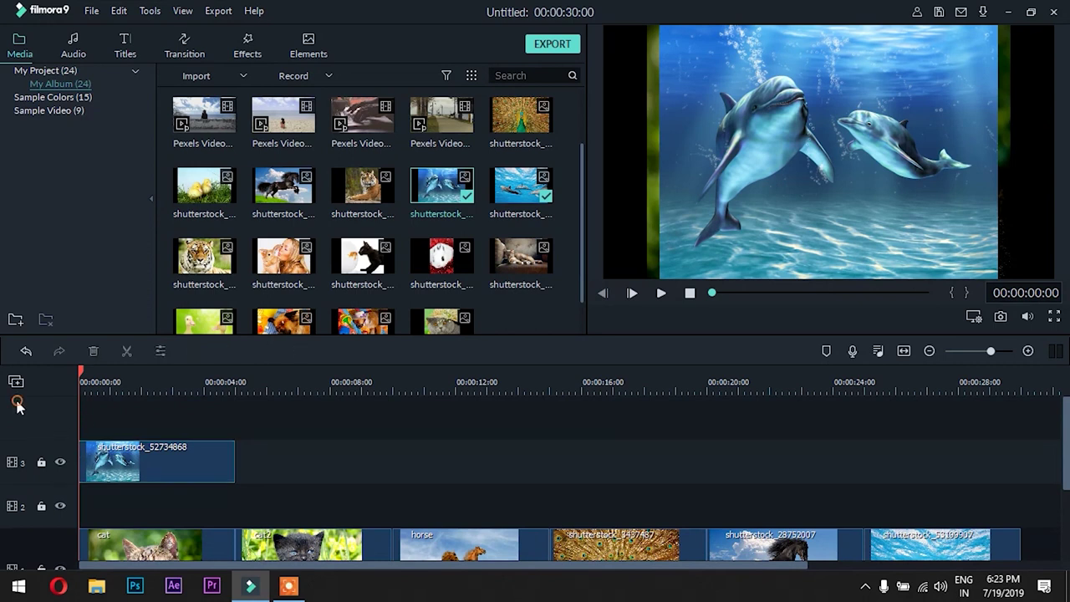
pyautogui.rightClick(34, 476)
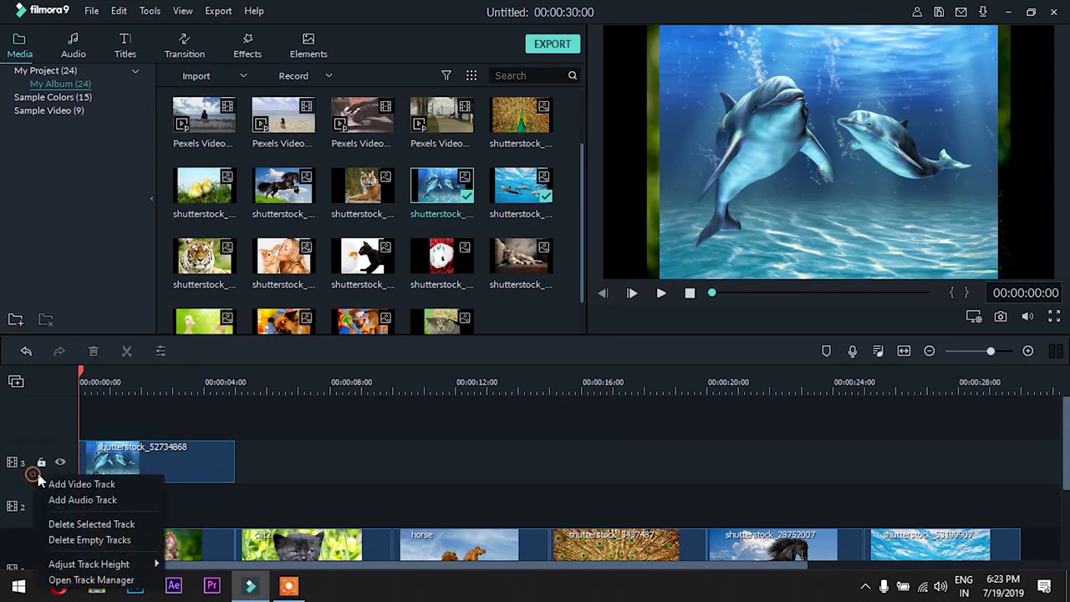
pyautogui.click(75, 581)
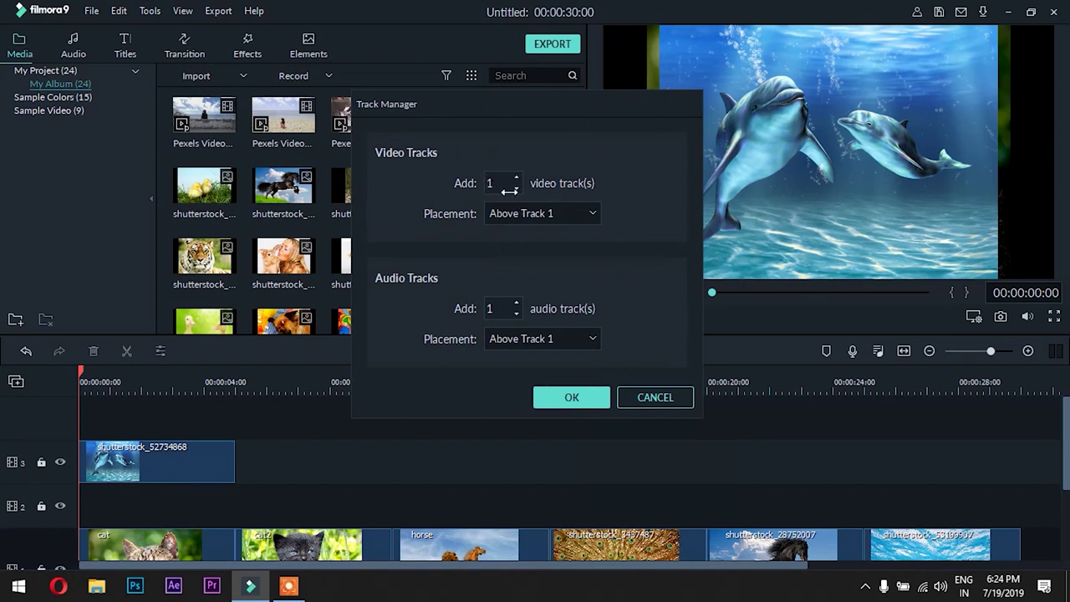
pyautogui.click(589, 216)
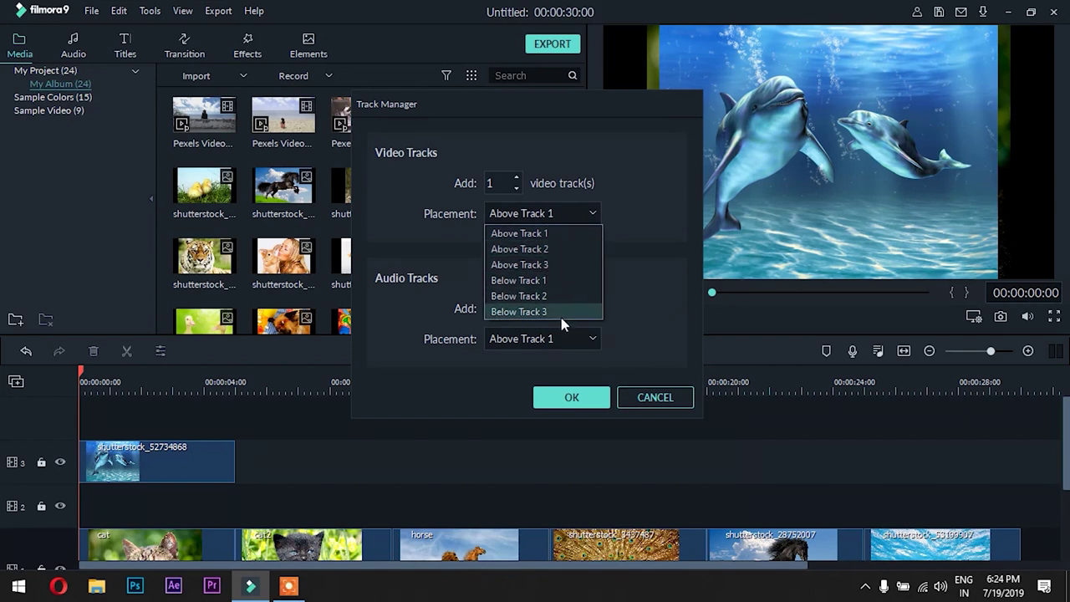
pyautogui.click(656, 255)
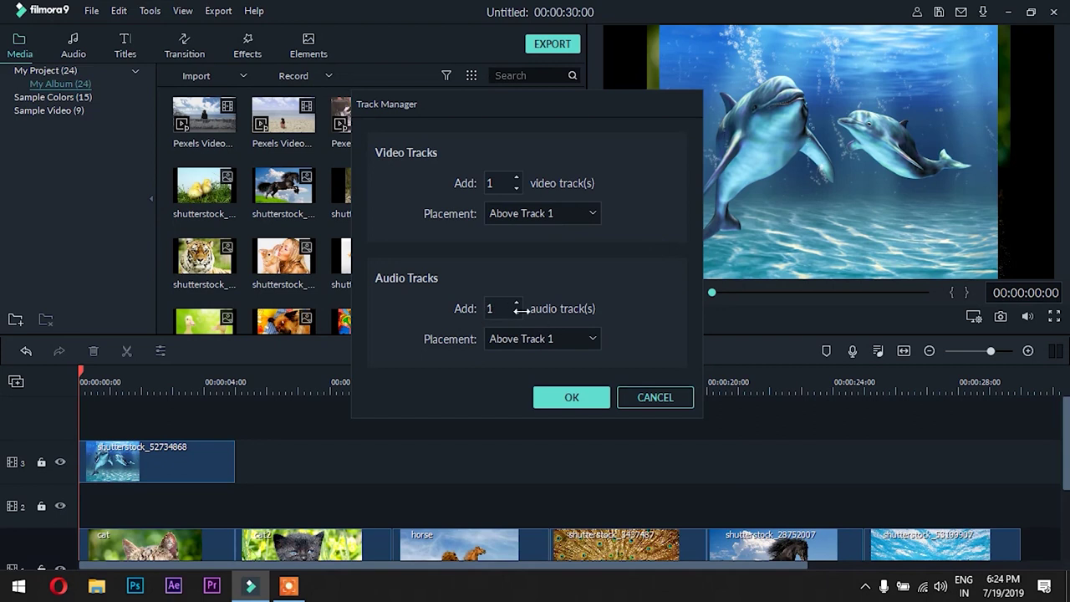
pyautogui.click(579, 344)
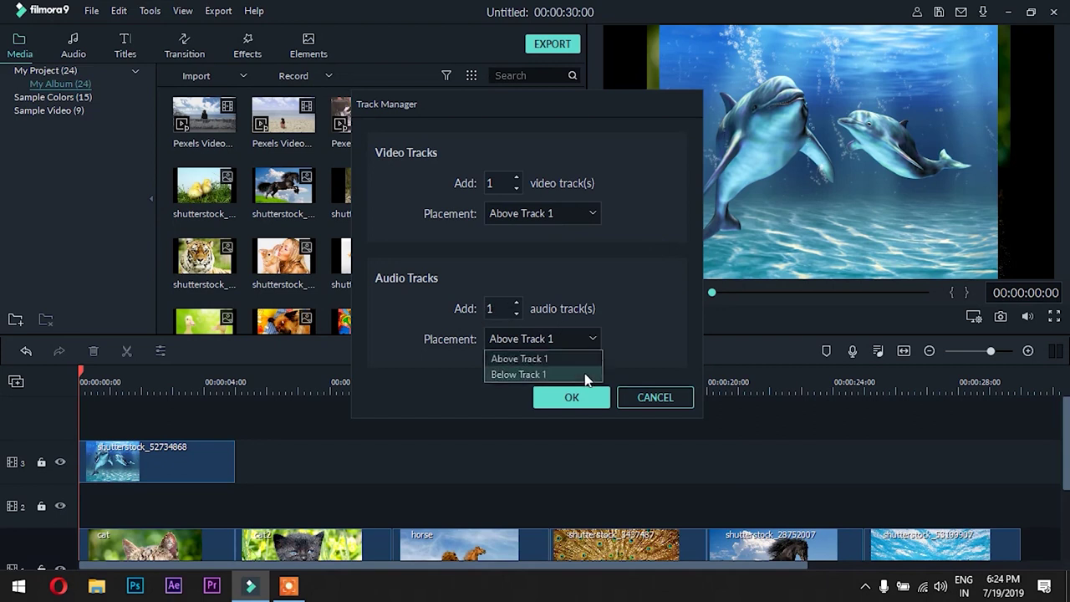
pyautogui.click(635, 326)
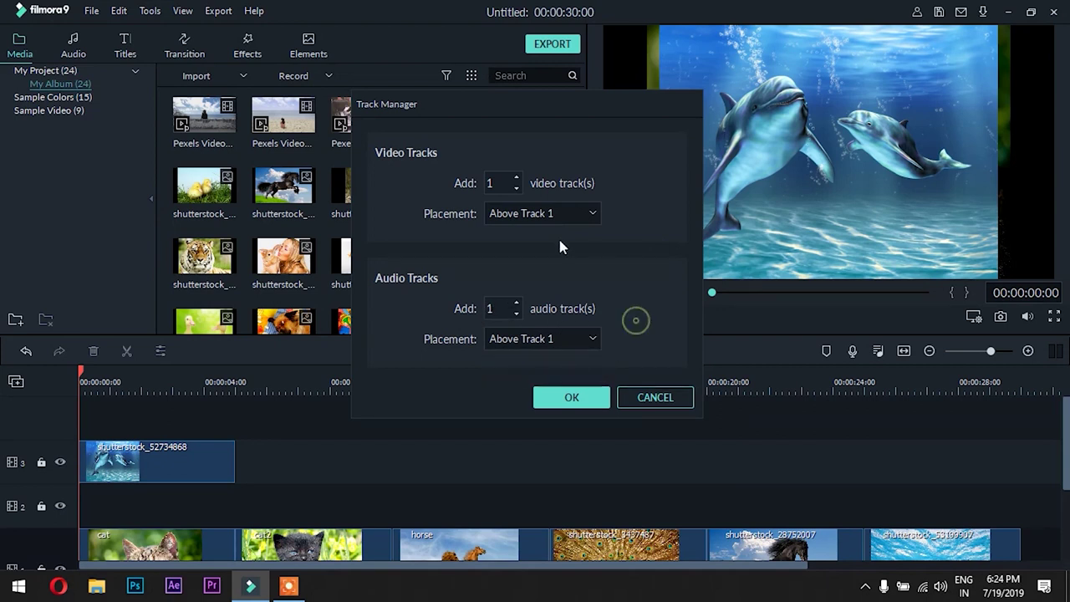
pyautogui.click(571, 397)
# Delete the uppermost video track together with its two-dolphins picture
pyautogui.click(116, 461)
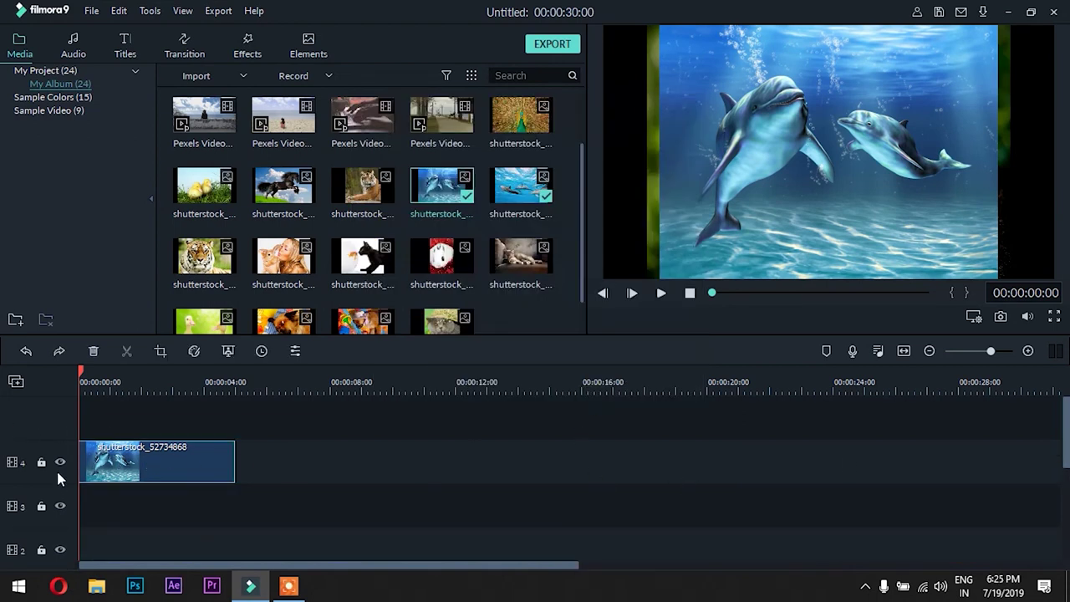
pyautogui.click(59, 422)
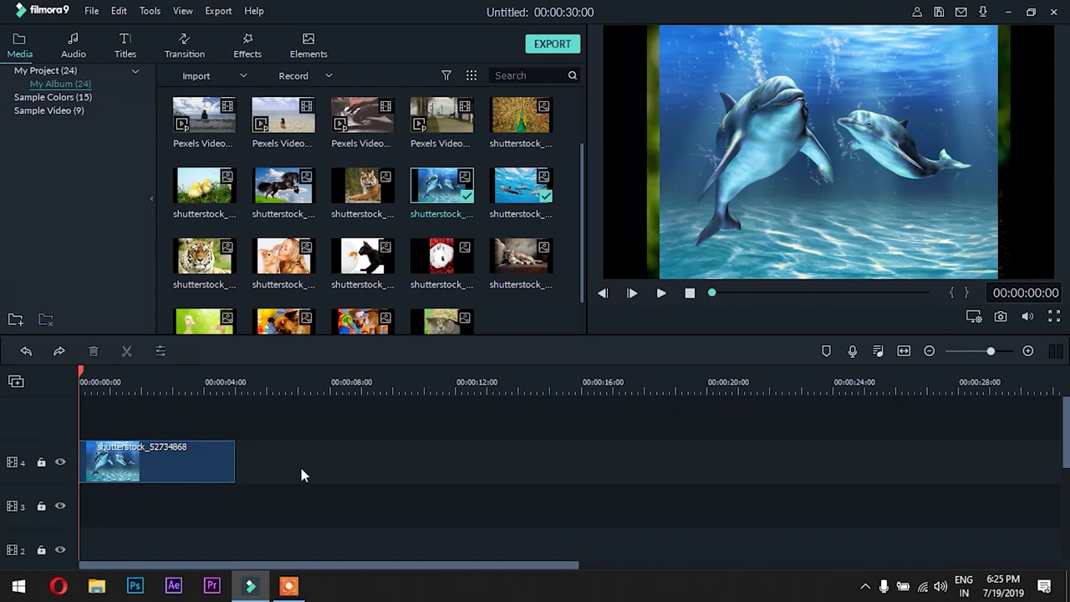
pyautogui.click(180, 466)
pyautogui.click(69, 462)
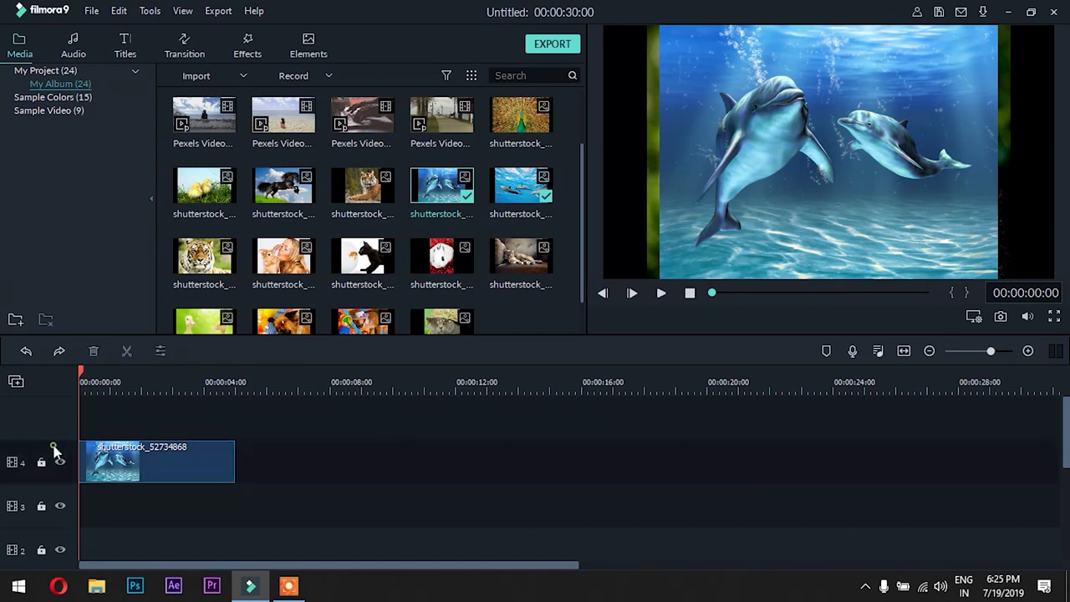
pyautogui.rightClick(29, 453)
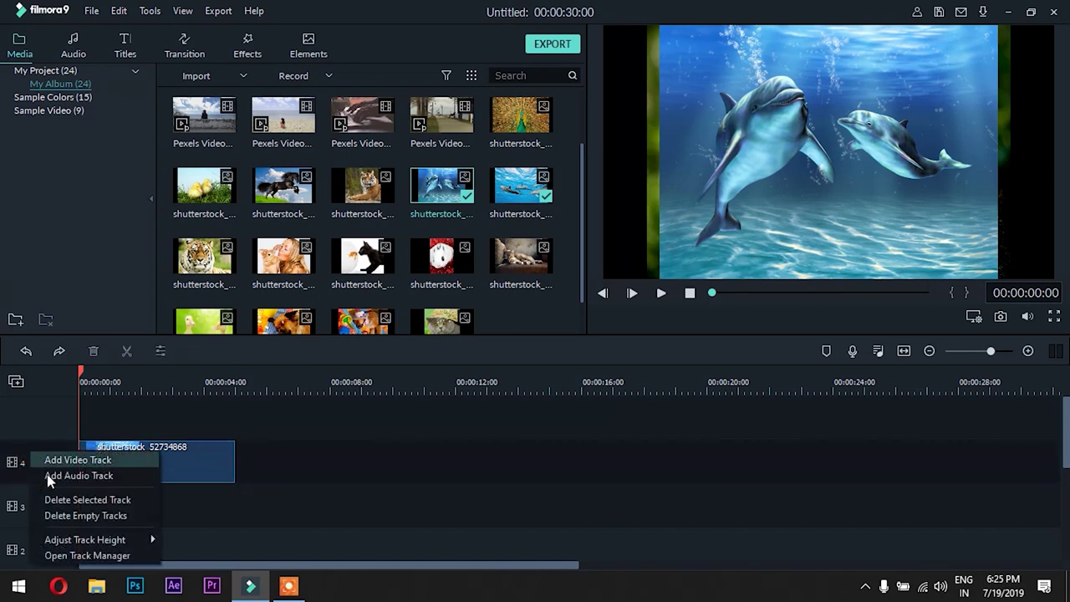
pyautogui.click(105, 499)
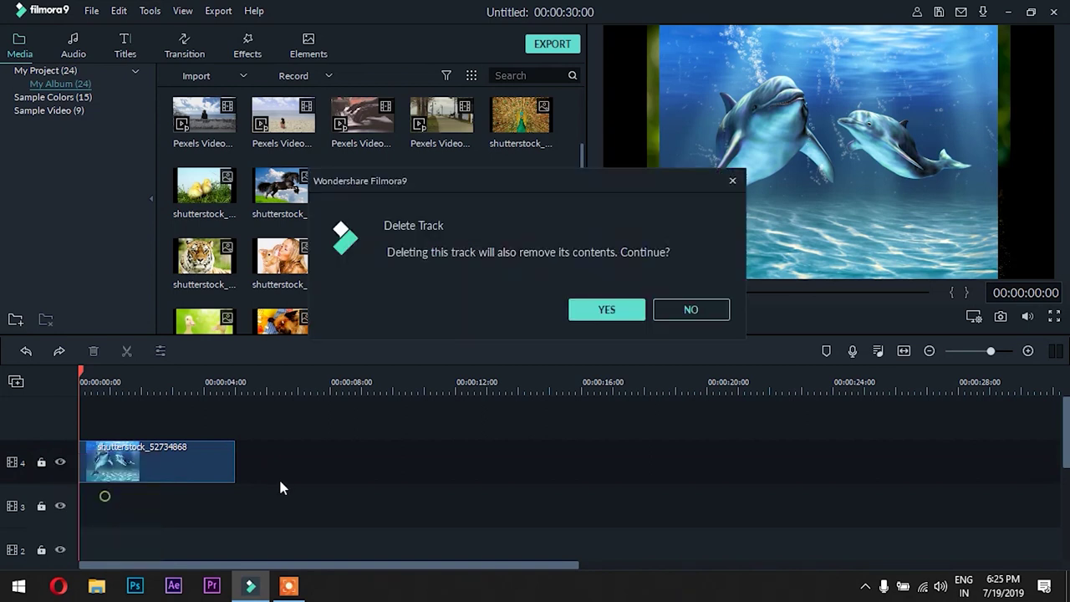
pyautogui.click(612, 312)
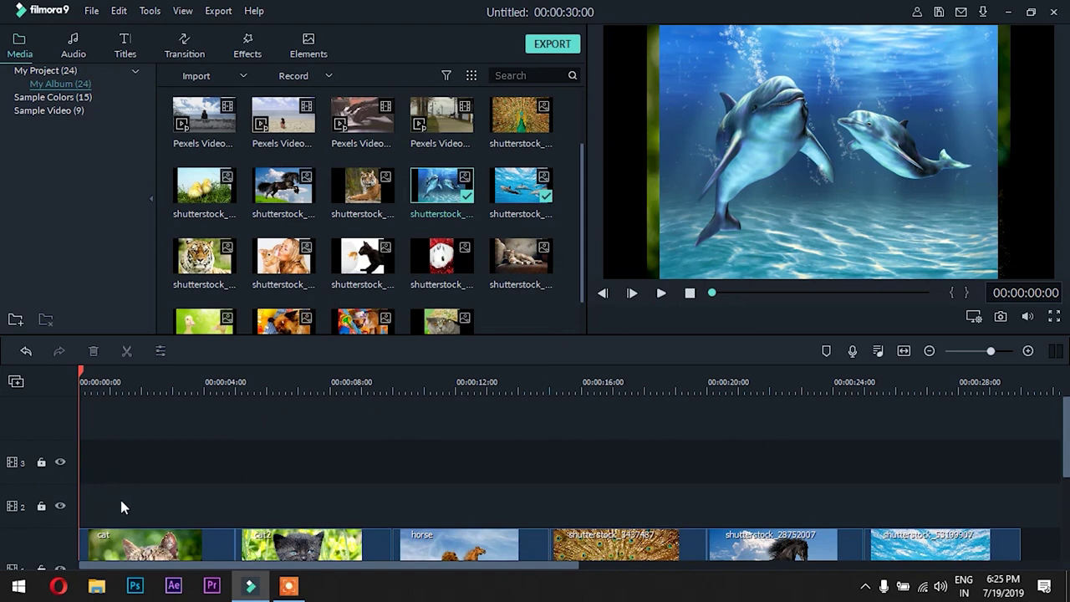
# Delete all empty tracks from the timeline
pyautogui.click(33, 421)
pyautogui.rightClick(36, 448)
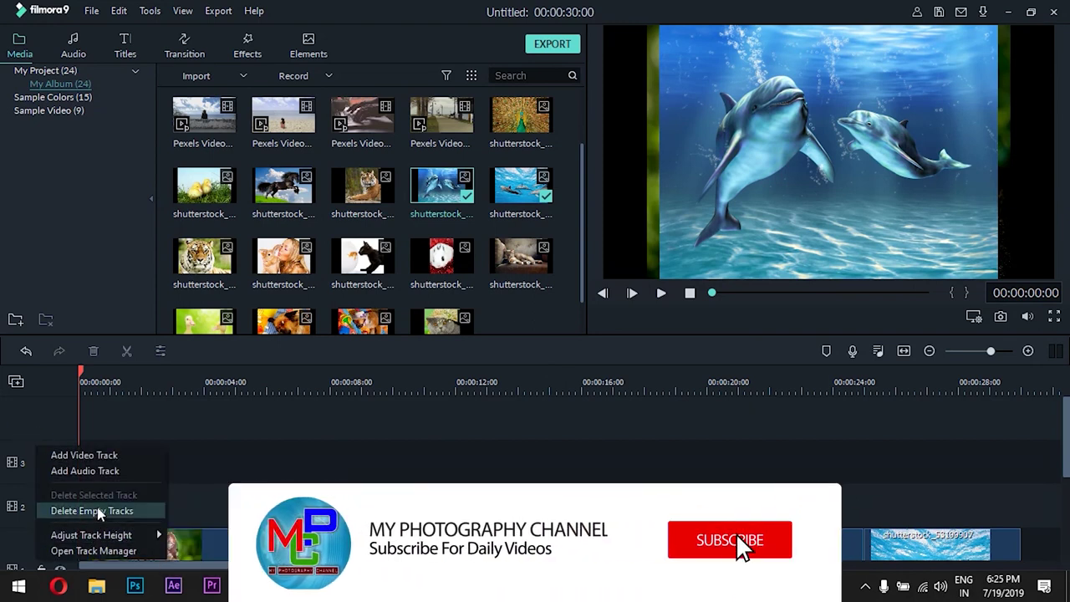
pyautogui.click(92, 511)
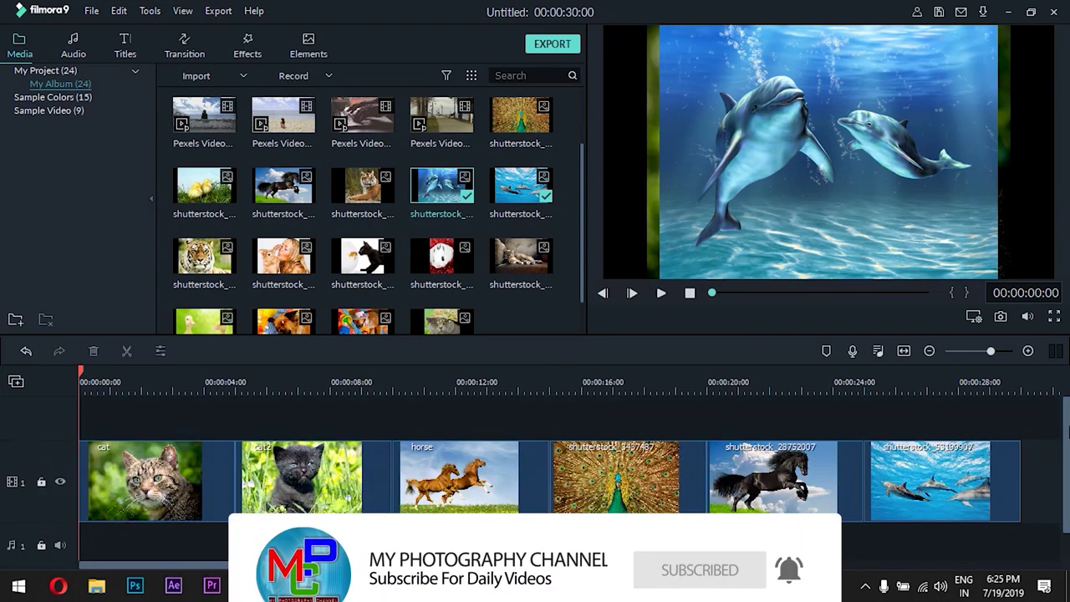
pyautogui.scroll(-1, 1062, 430)
pyautogui.moveTo(1064, 454); pyautogui.dragTo(1058, 410)
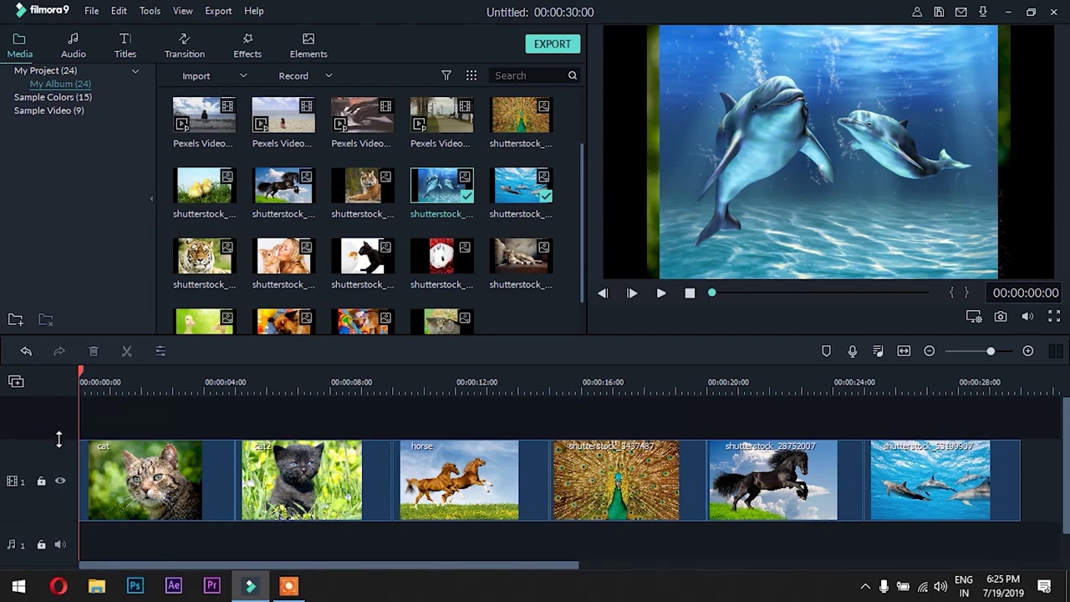
# Resize the video track by hand, making it shorter and then slightly taller
pyautogui.moveTo(57, 437); pyautogui.dragTo(59, 468)
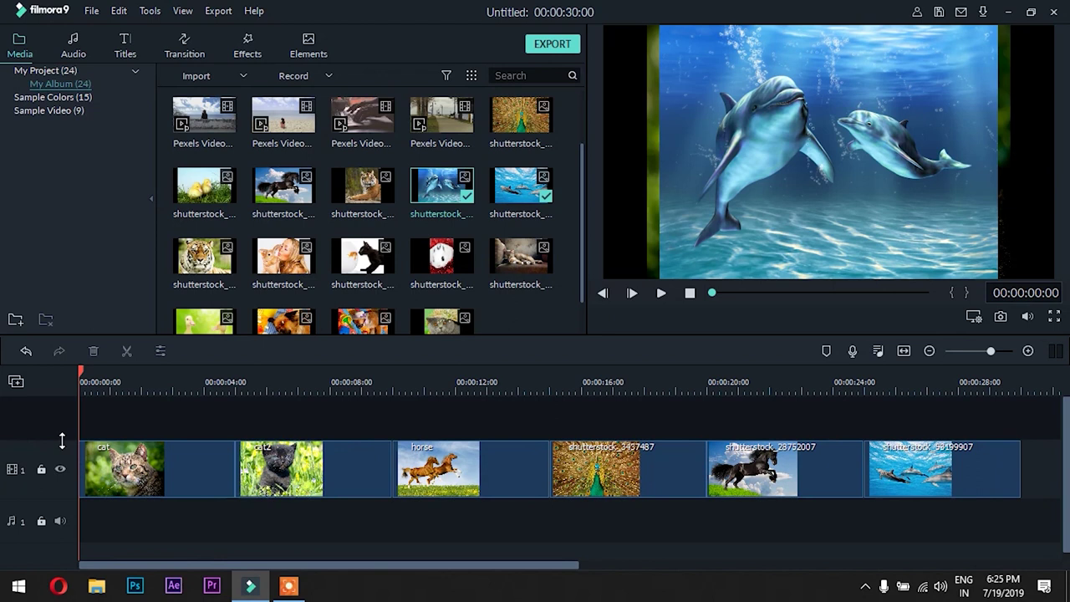
pyautogui.moveTo(61, 440)
pyautogui.mouseDown()
pyautogui.moveTo(67, 405)
pyautogui.moveTo(77, 405)
pyautogui.moveTo(60, 474)
pyautogui.moveTo(66, 427)
pyautogui.mouseUp()
# Set the track height to Small, and then change it to Normal
pyautogui.rightClick(55, 431)
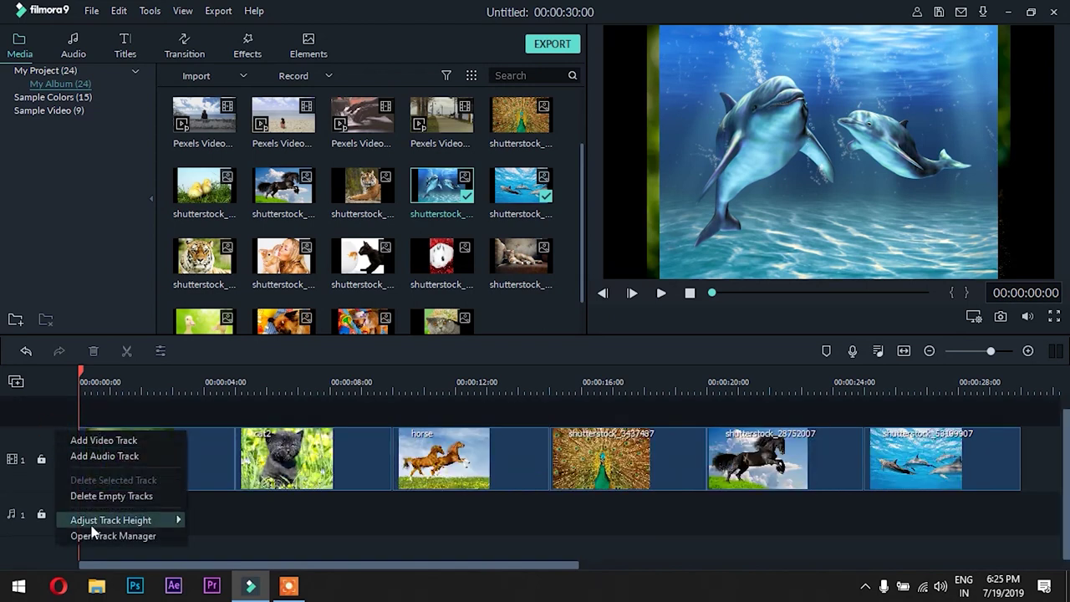
pyautogui.moveTo(77, 523)
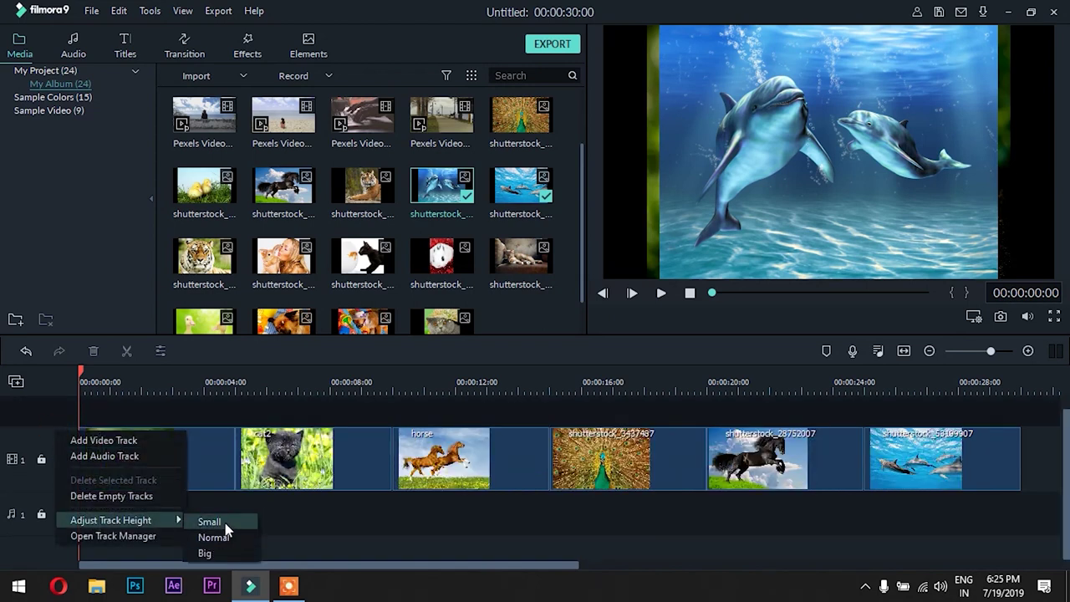
pyautogui.click(229, 521)
pyautogui.rightClick(74, 498)
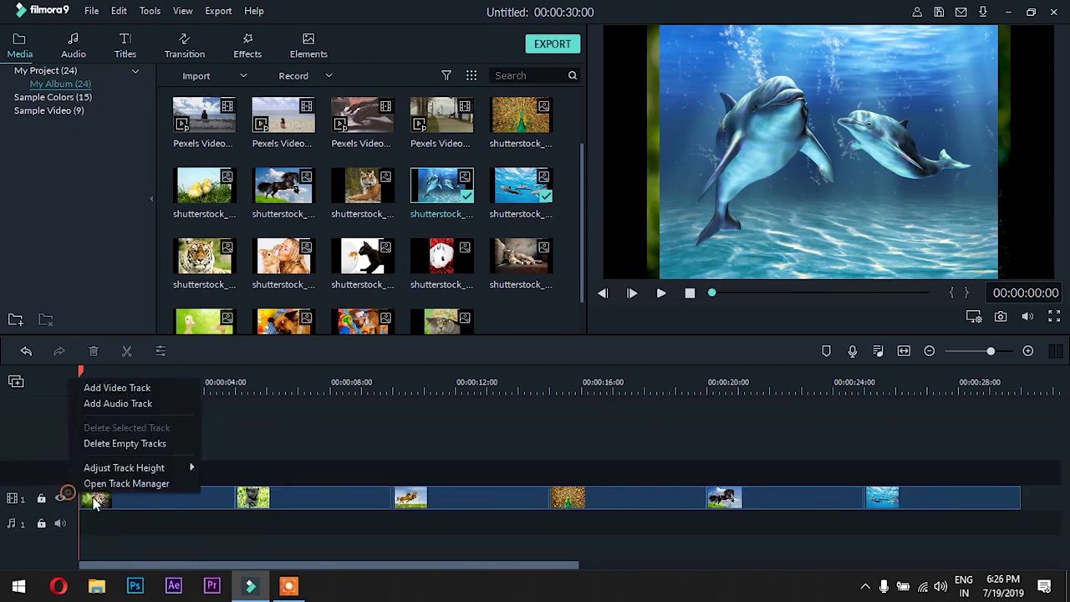
pyautogui.moveTo(185, 471)
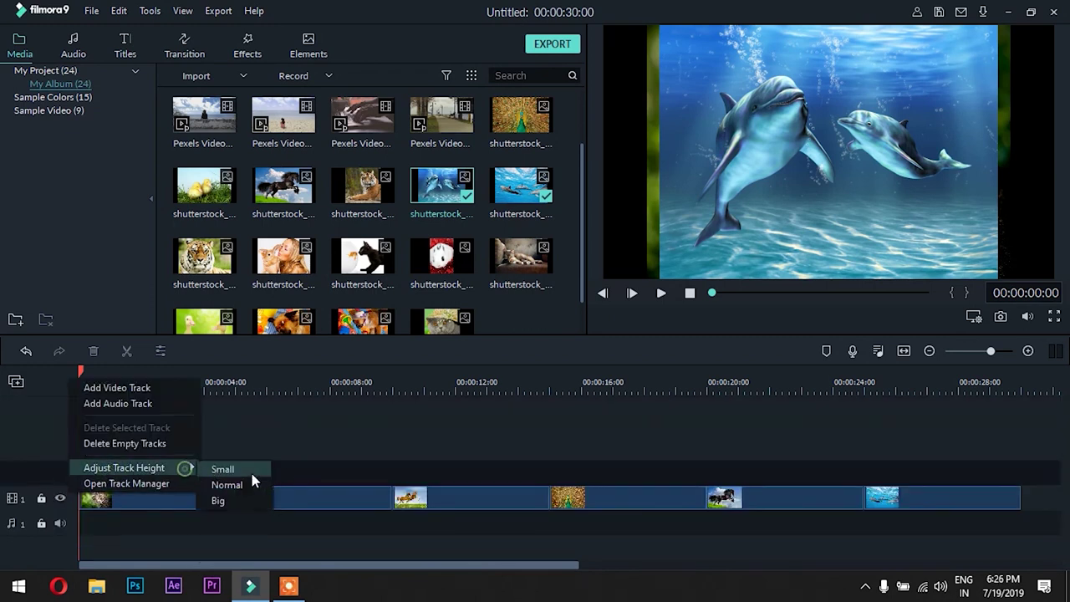
pyautogui.click(249, 484)
# Set the track height to Big and bring the whole video track into view
pyautogui.rightClick(56, 449)
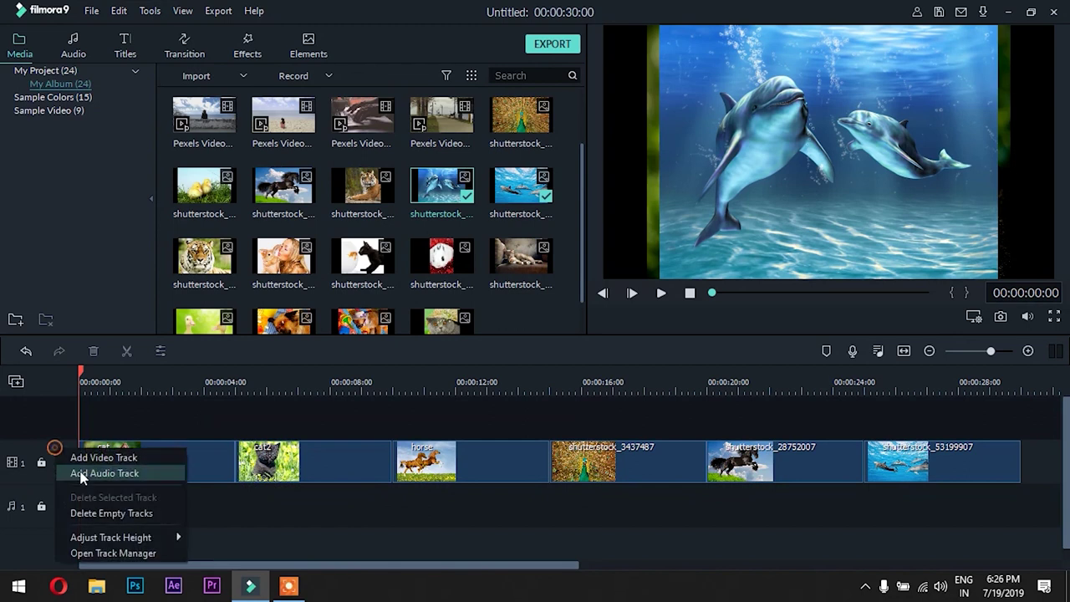
pyautogui.moveTo(120, 540)
pyautogui.click(204, 570)
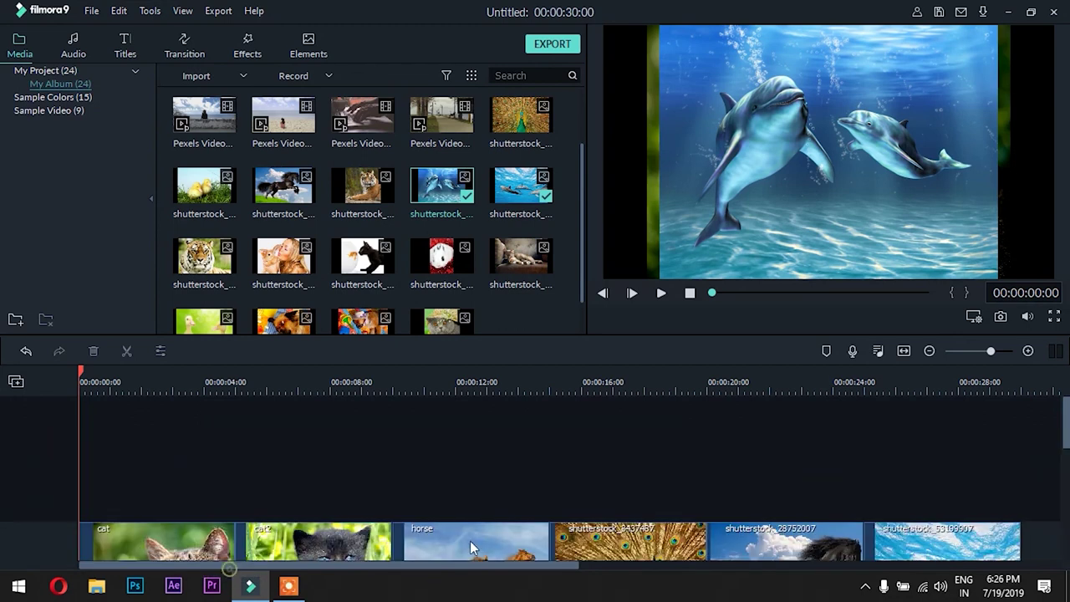
pyautogui.moveTo(1066, 436); pyautogui.dragTo(1066, 458)
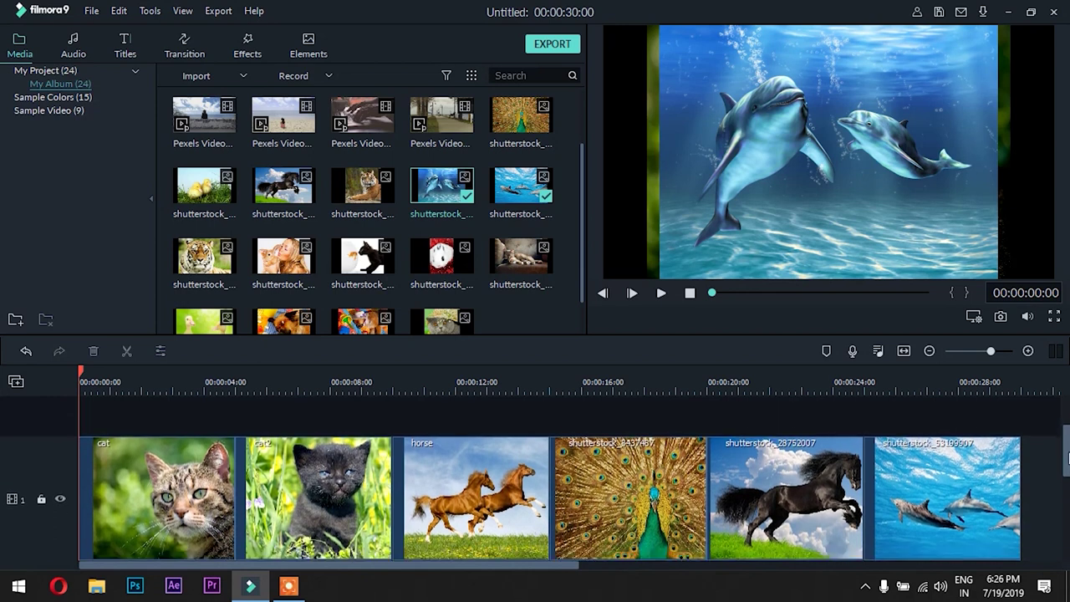
# Move the playhead to 00:00:09:04, over the black kitten picture
pyautogui.moveTo(82, 376); pyautogui.dragTo(366, 381)
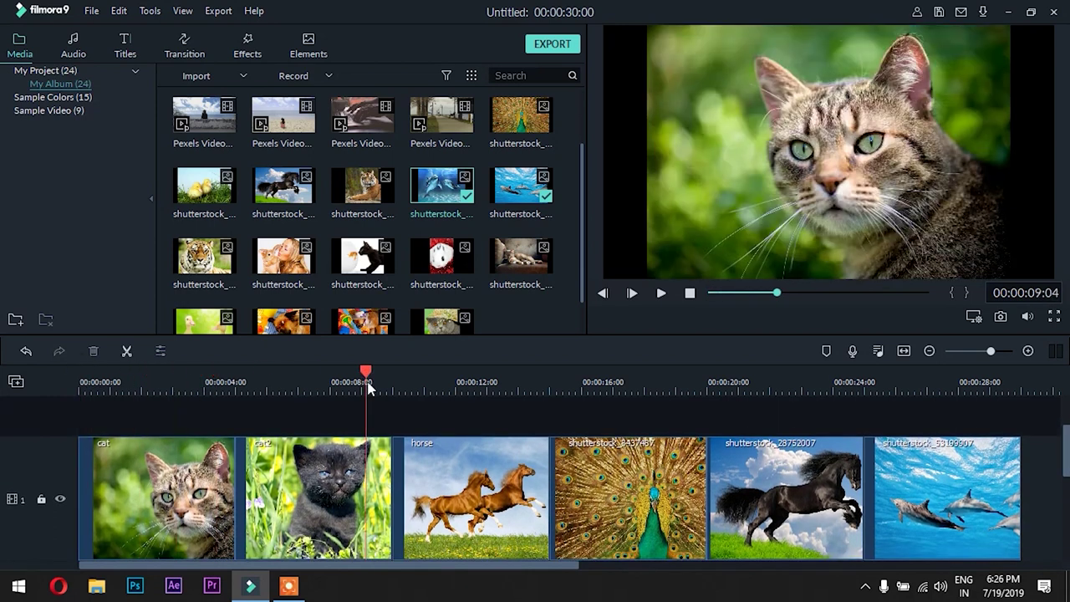
pyautogui.moveTo(1060, 443); pyautogui.dragTo(1068, 485)
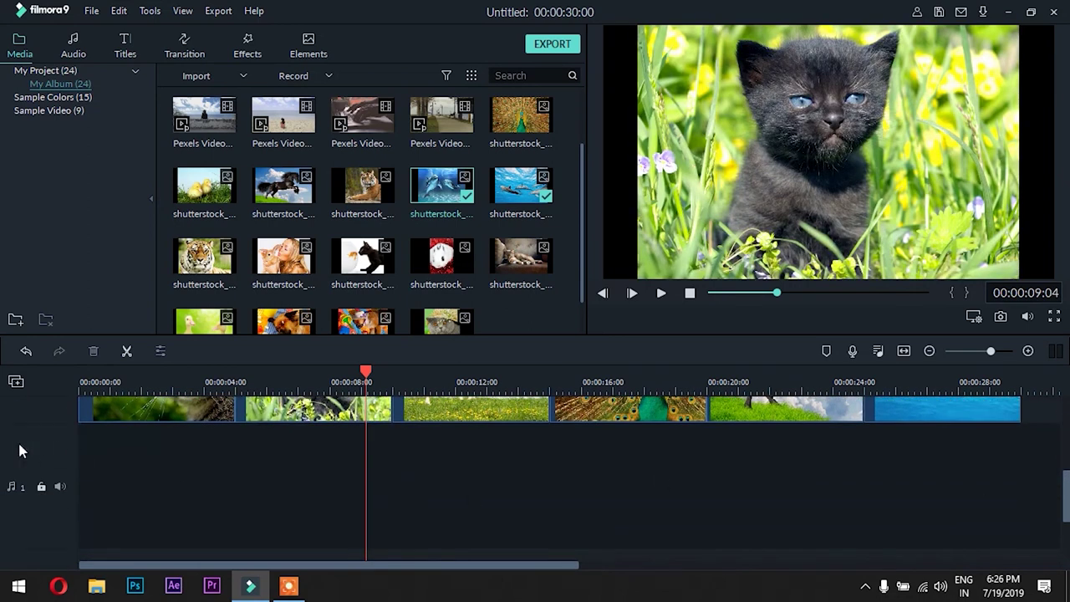
pyautogui.rightClick(46, 450)
pyautogui.click(21, 443)
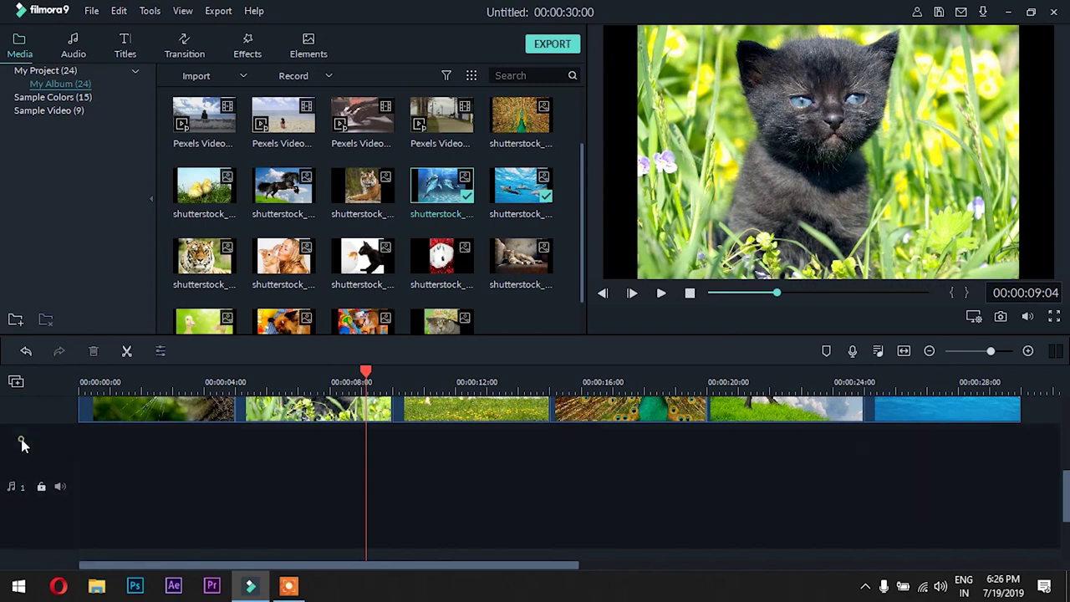
pyautogui.moveTo(1067, 484); pyautogui.dragTo(1068, 440)
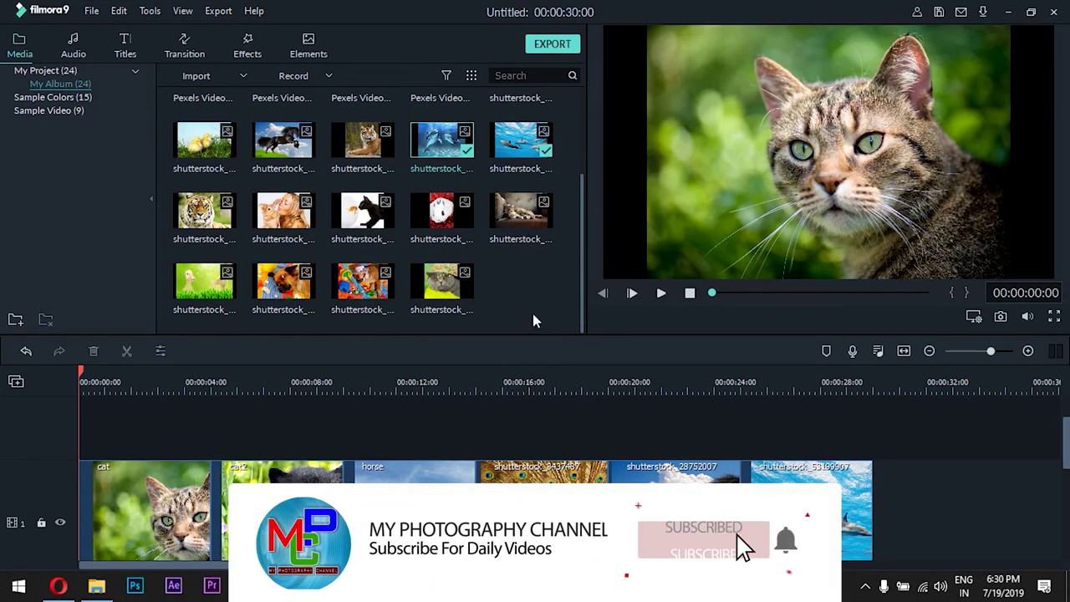
# Switch to Opera, open My Photography Channel from the YouTube results, and subscribe to it with its intro video paused
pyautogui.click(60, 585)
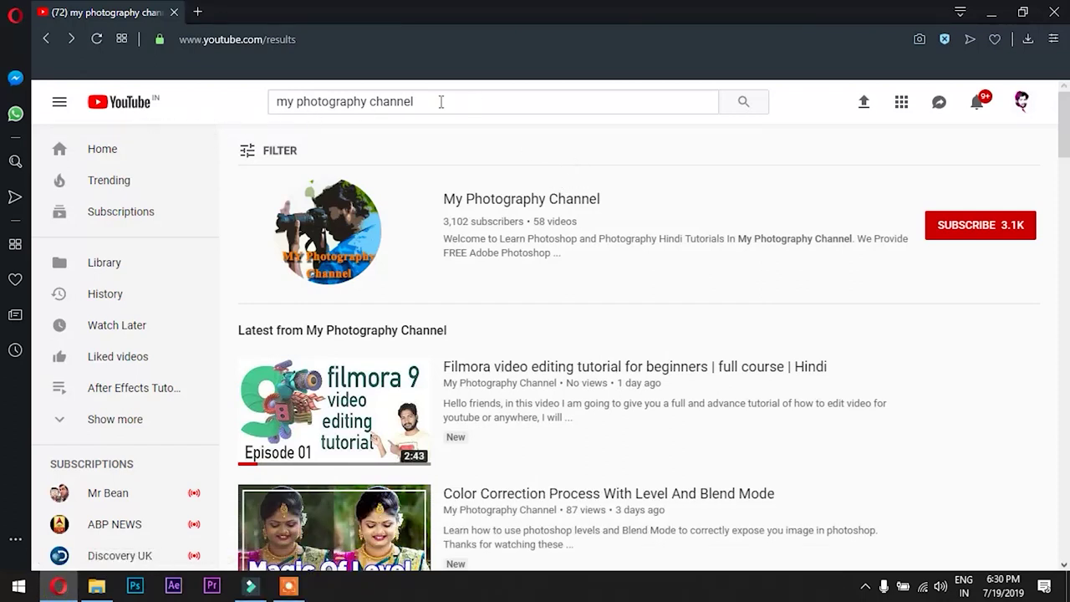
pyautogui.click(597, 204)
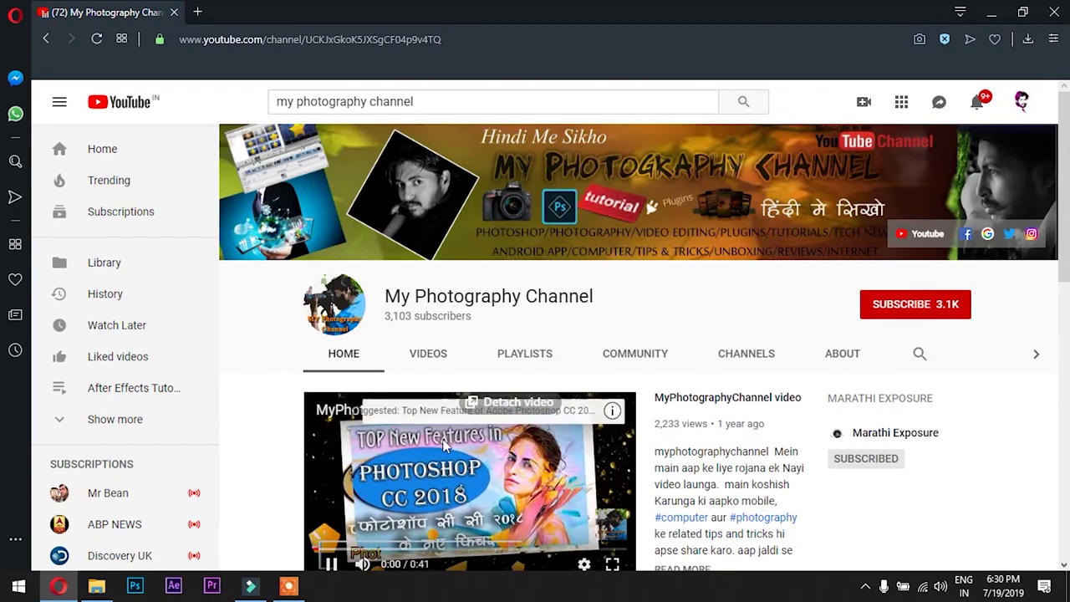
pyautogui.scroll(-1, 401, 451)
pyautogui.click(331, 486)
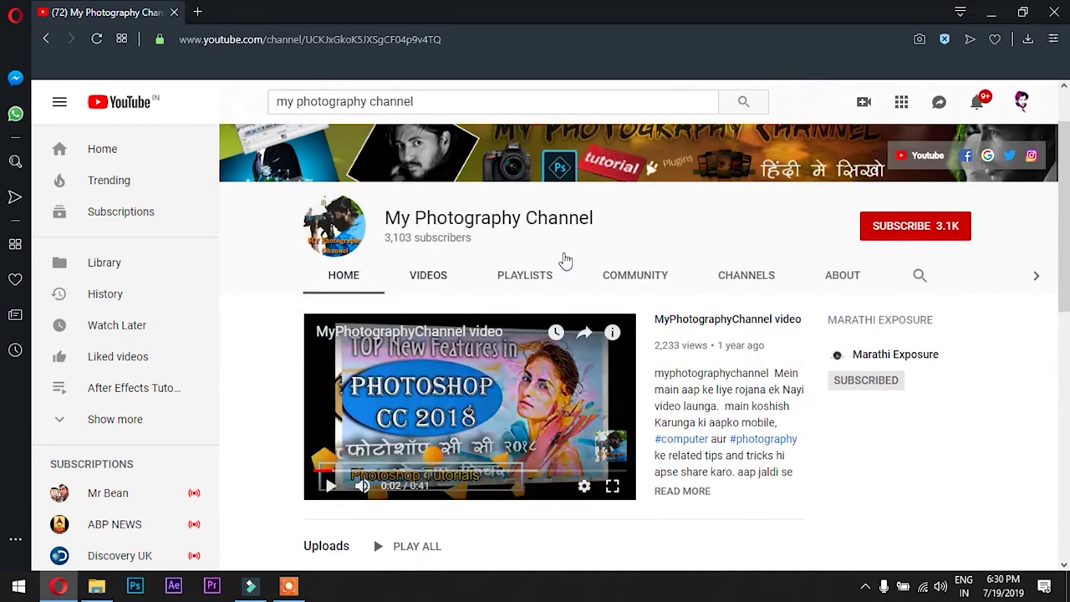
pyautogui.scroll(1, 836, 292)
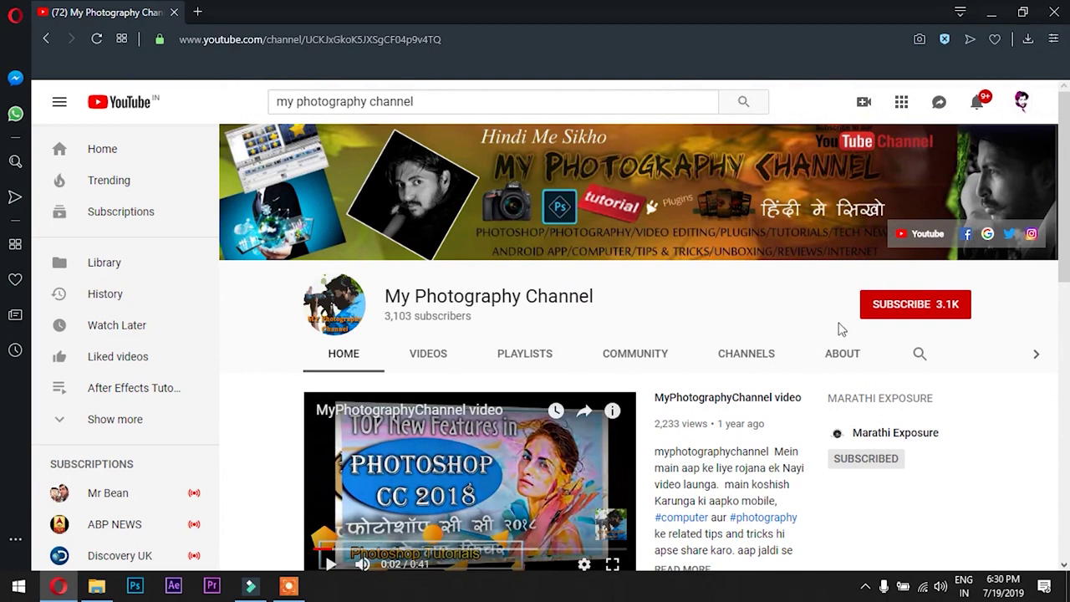
pyautogui.click(923, 309)
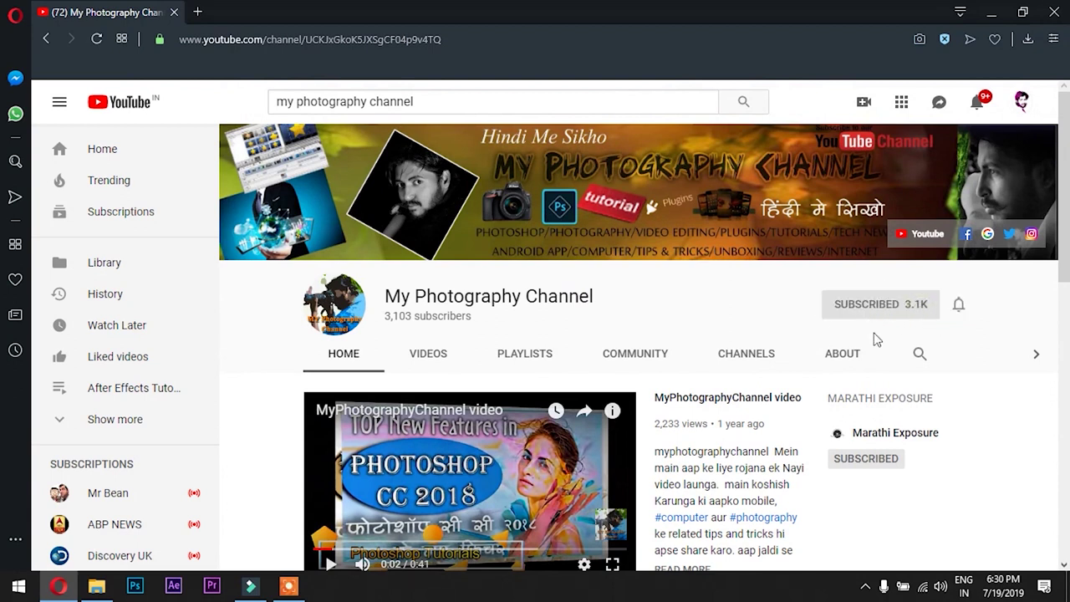
# Turn on the notification bell for My Photography Channel and look over the uploads on its home page
pyautogui.click(962, 312)
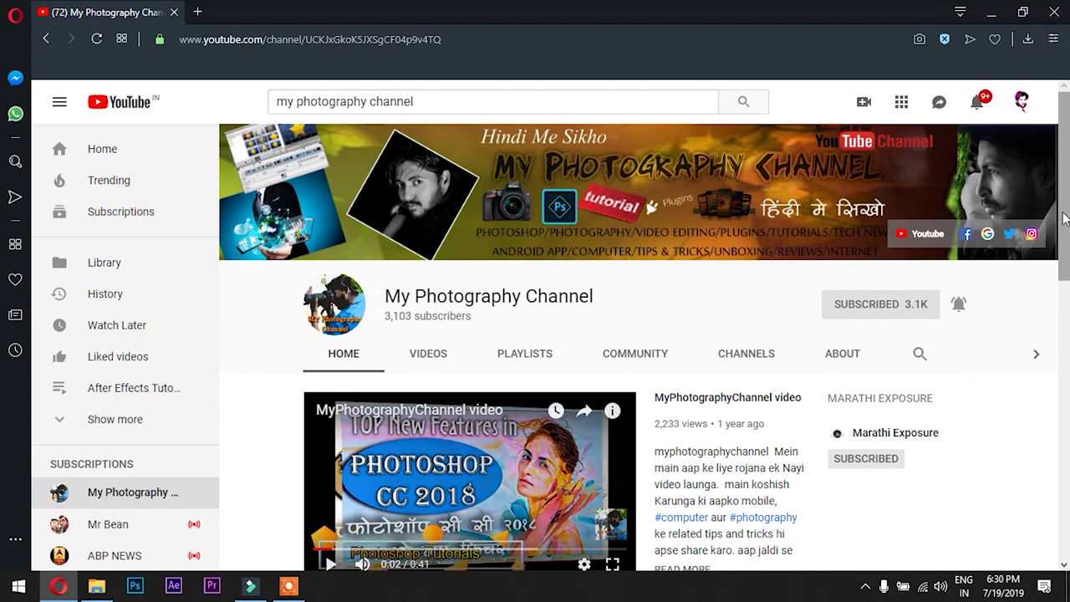
pyautogui.moveTo(1063, 219); pyautogui.dragTo(1051, 339)
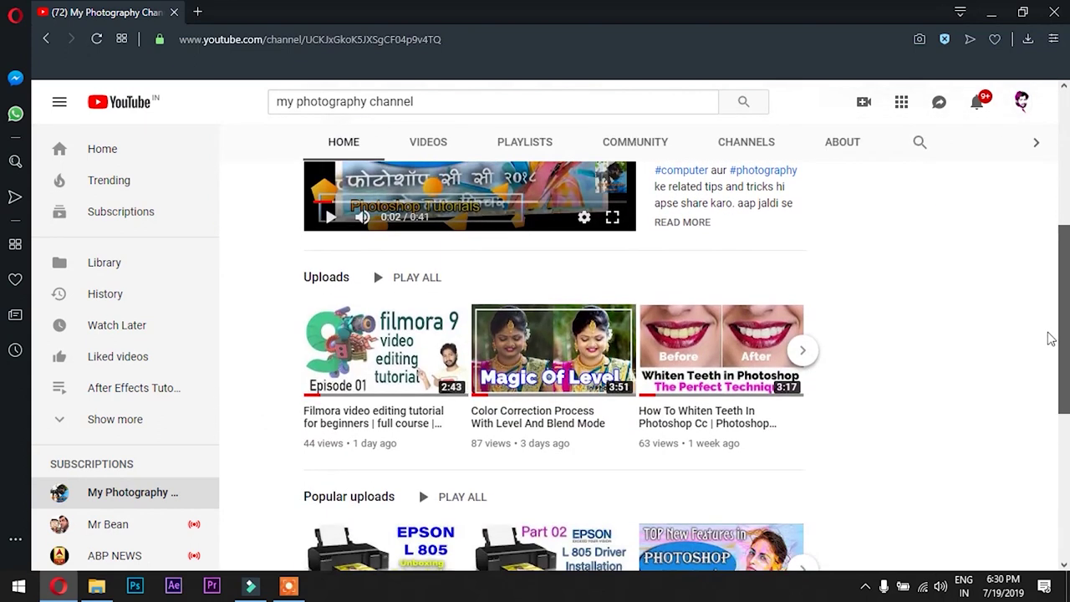
pyautogui.scroll(3, 1049, 334)
pyautogui.scroll(-1, 1045, 268)
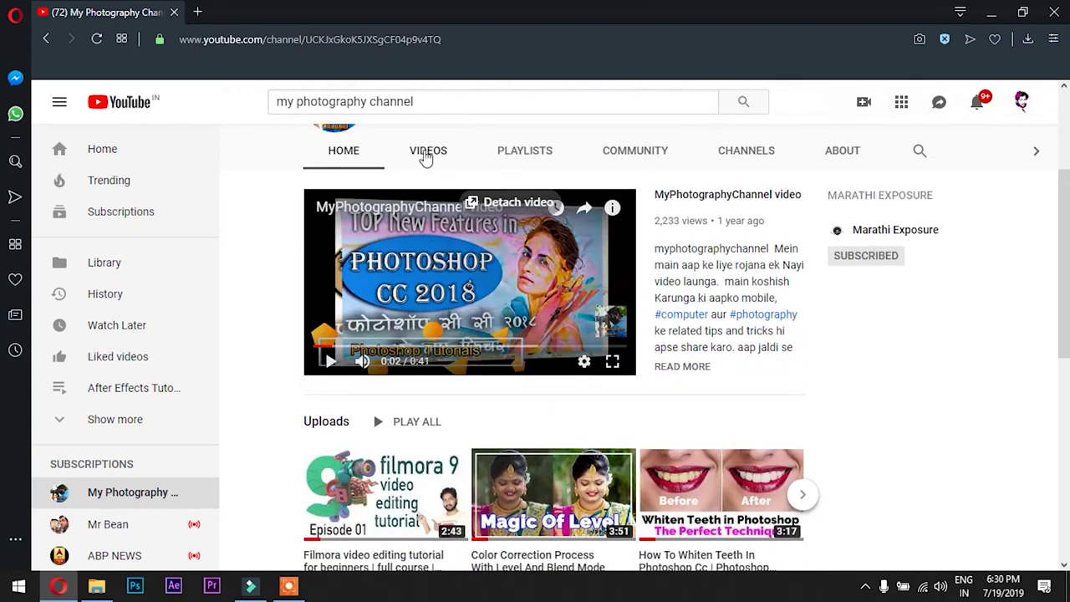
# Open the channel's list of videos and browse from the newest uploads down to the older ones and back
pyautogui.click(426, 156)
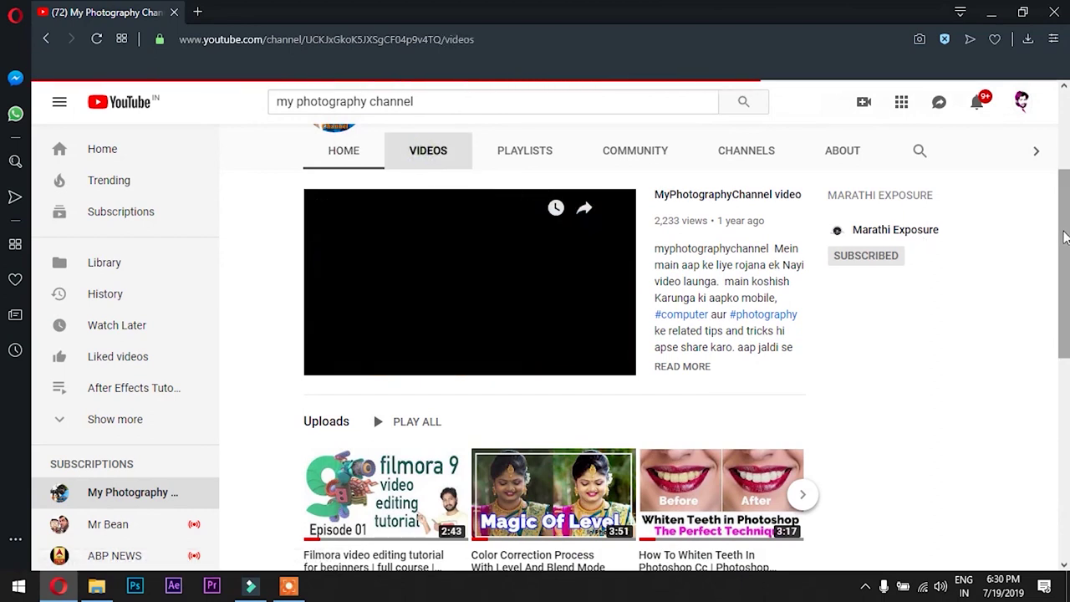
pyautogui.scroll(-2, 1065, 236)
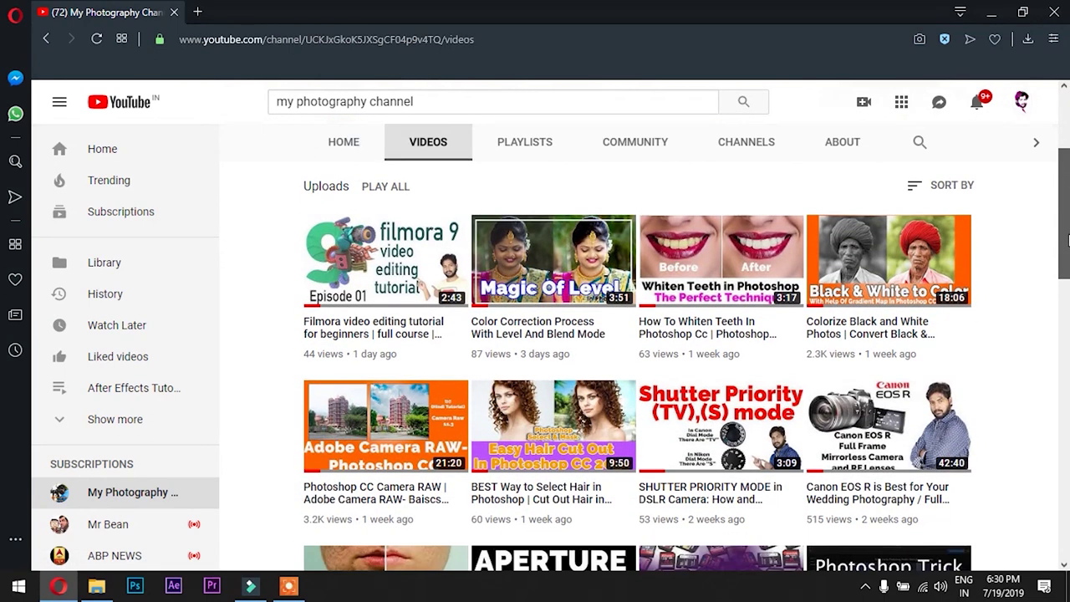
pyautogui.moveTo(1066, 240); pyautogui.dragTo(1058, 502)
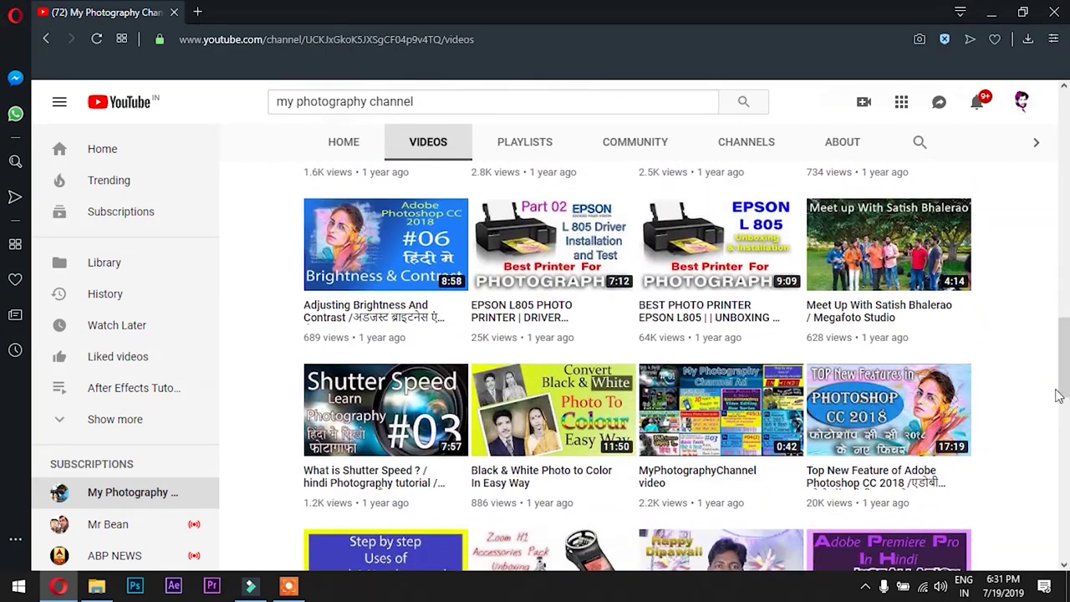
pyautogui.moveTo(1065, 356); pyautogui.dragTo(1065, 134)
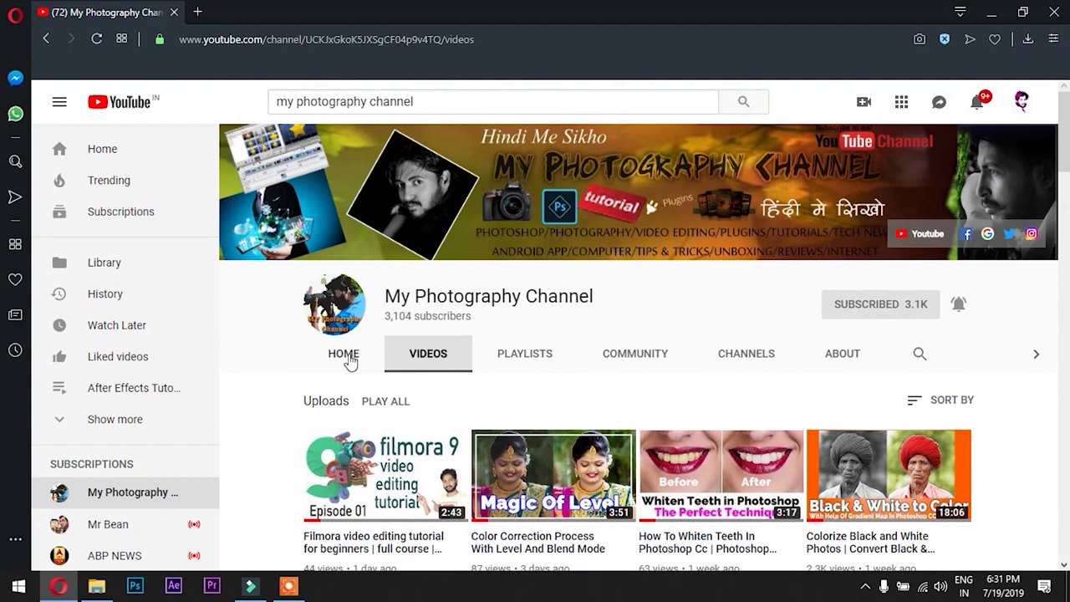
# Open the channel's created playlists and look through them
pyautogui.click(534, 358)
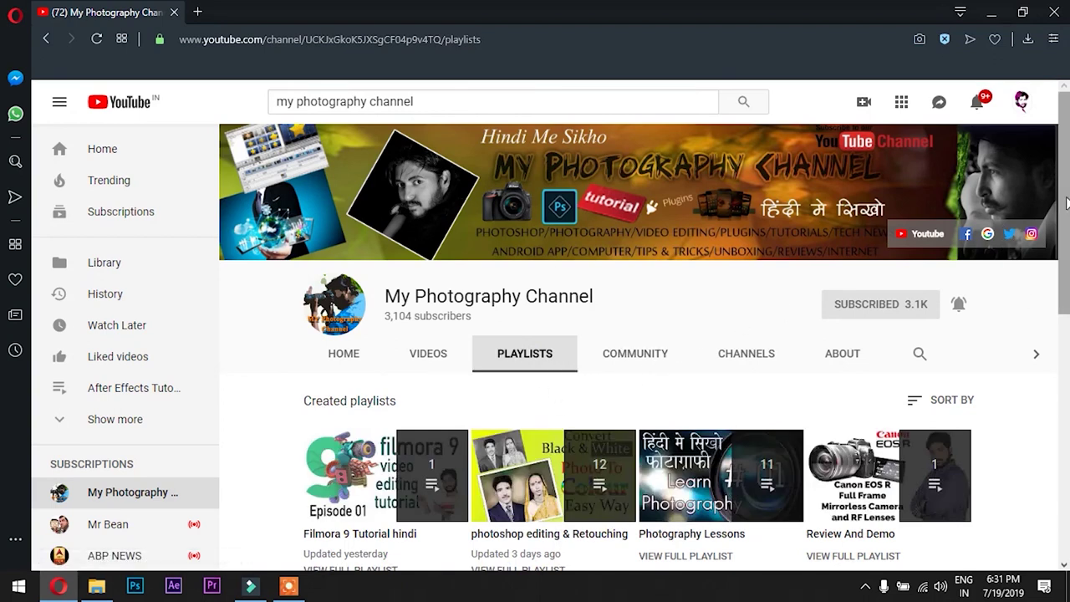
pyautogui.moveTo(1066, 203); pyautogui.dragTo(1065, 322)
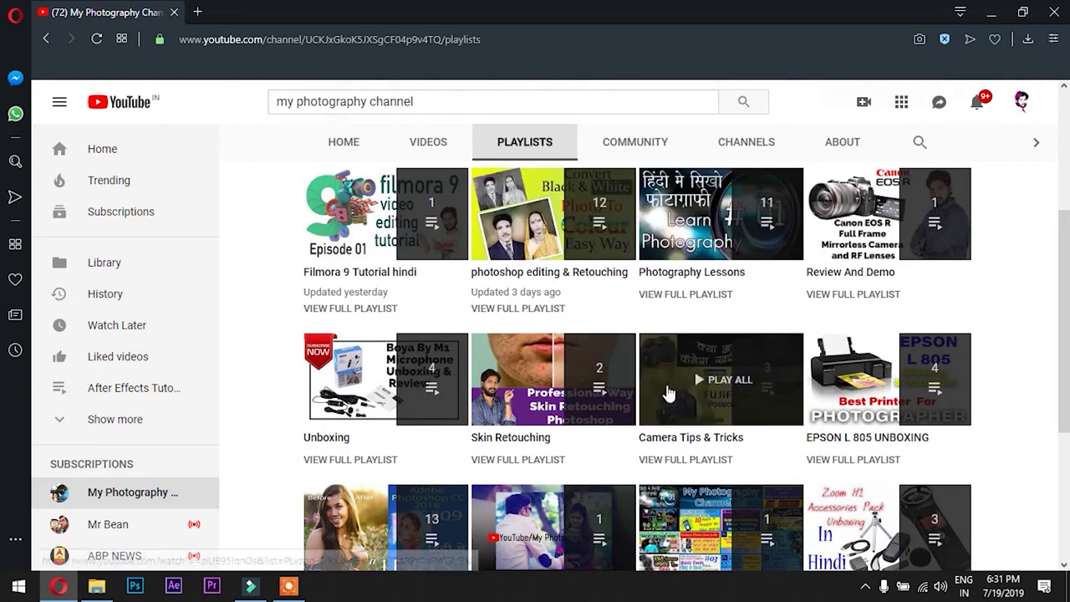
pyautogui.moveTo(1064, 282)
pyautogui.mouseDown()
pyautogui.moveTo(1066, 416)
pyautogui.moveTo(1067, 262)
pyautogui.mouseUp()
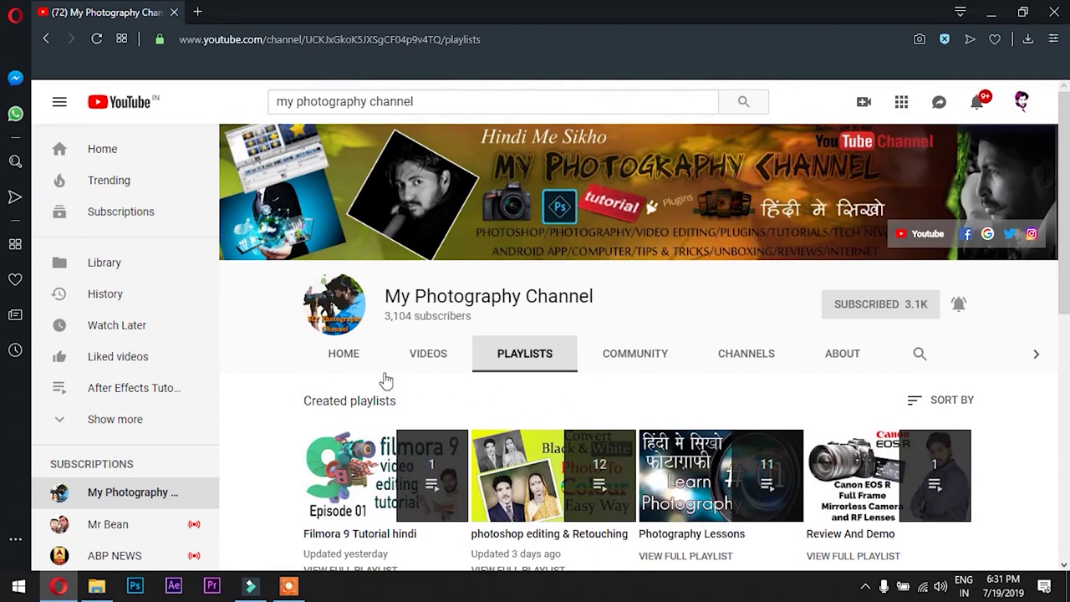